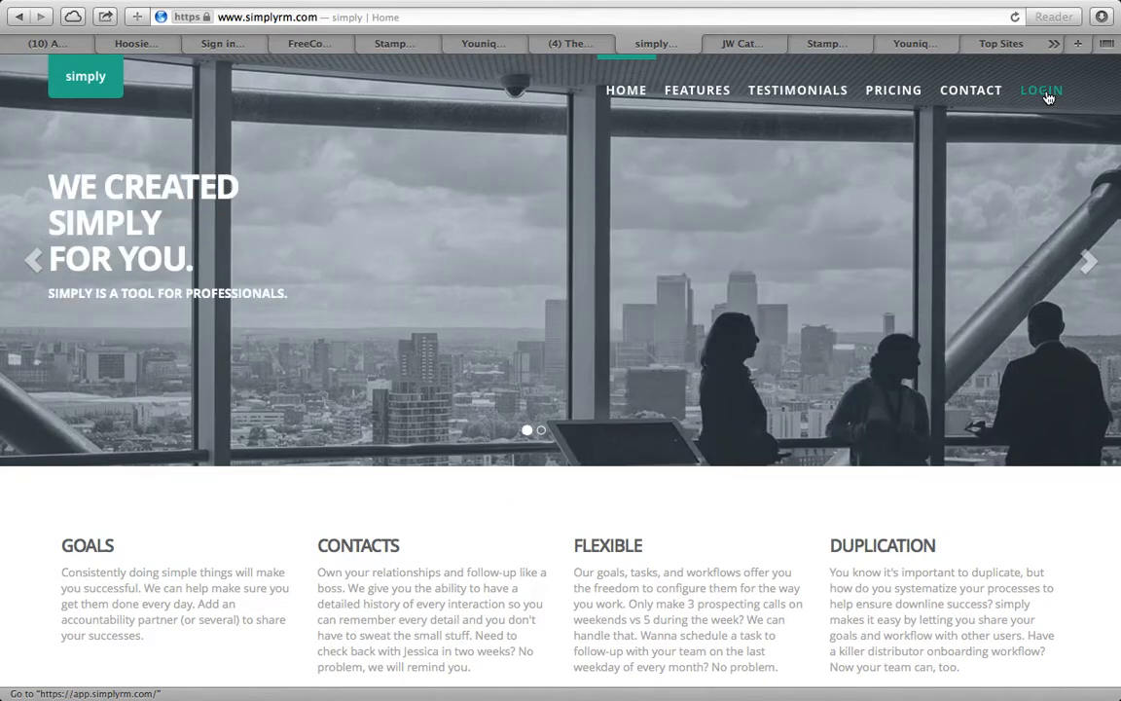
Sign in and mark the '3 month email' task complete, dismissing the Good job! message
left_click(1044, 91)
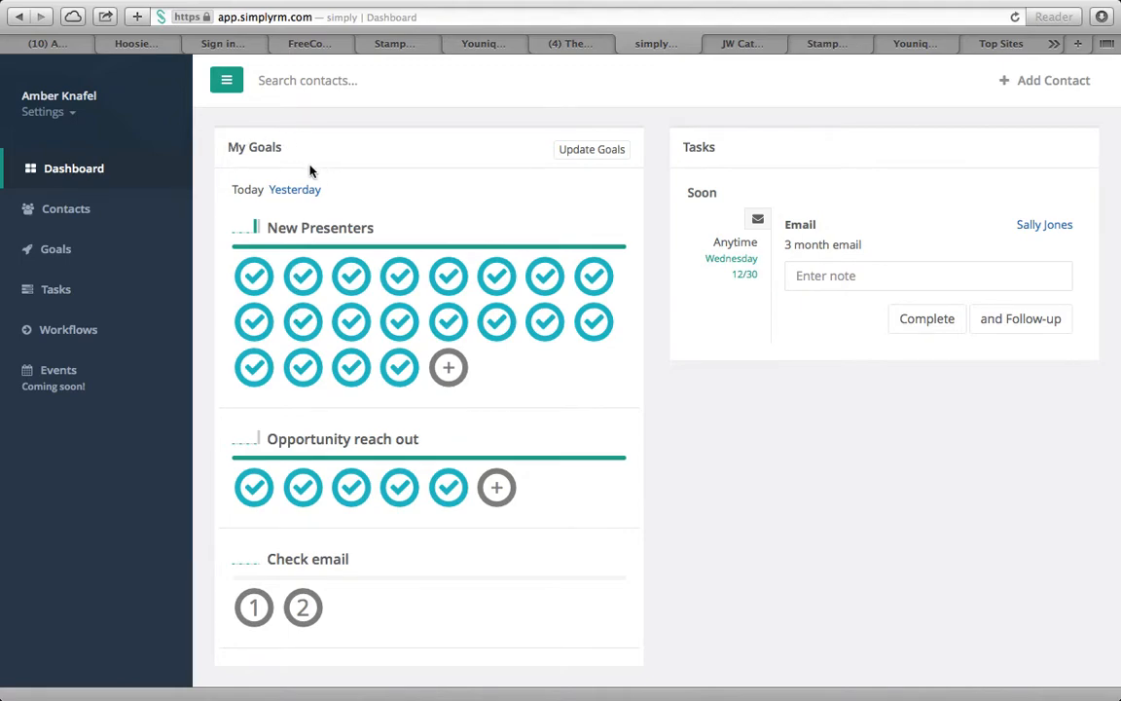
scroll(456, 491, "down", 1)
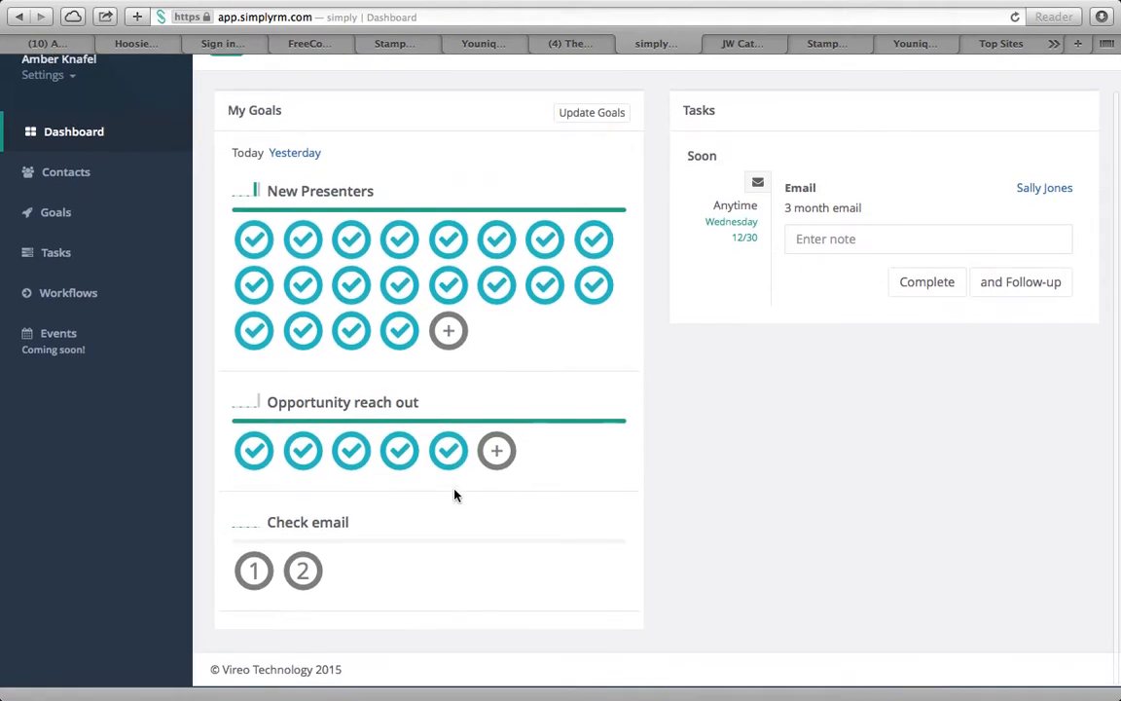
scroll(455, 493, "up", 1)
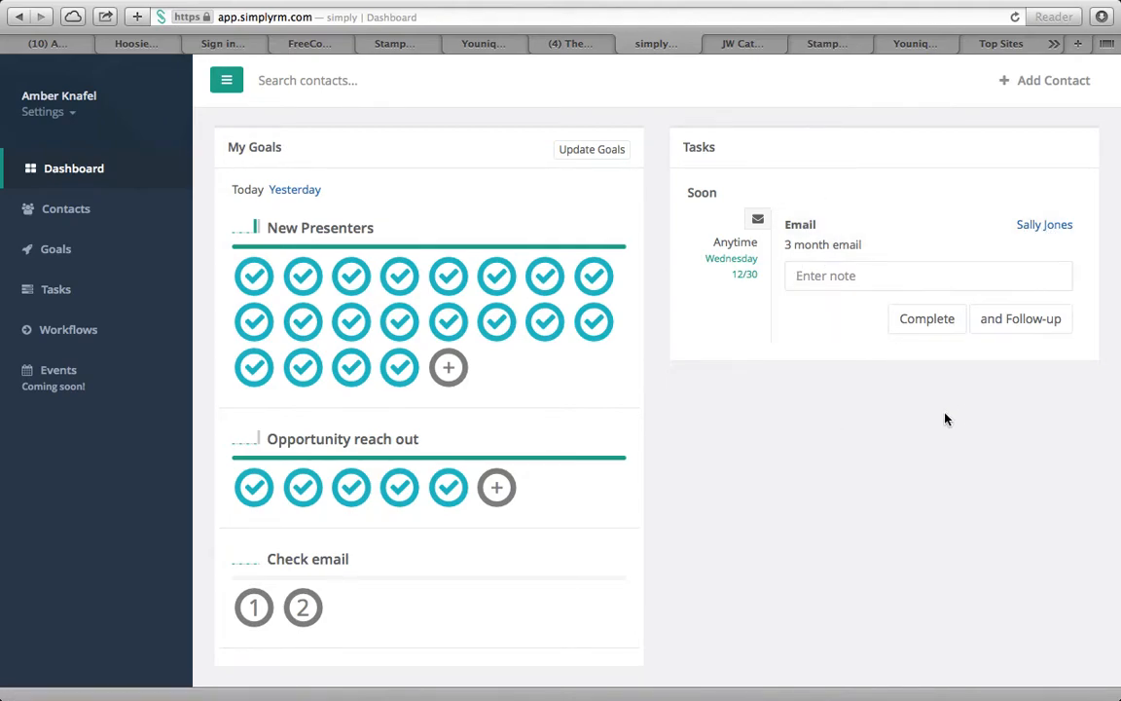
left_click(928, 324)
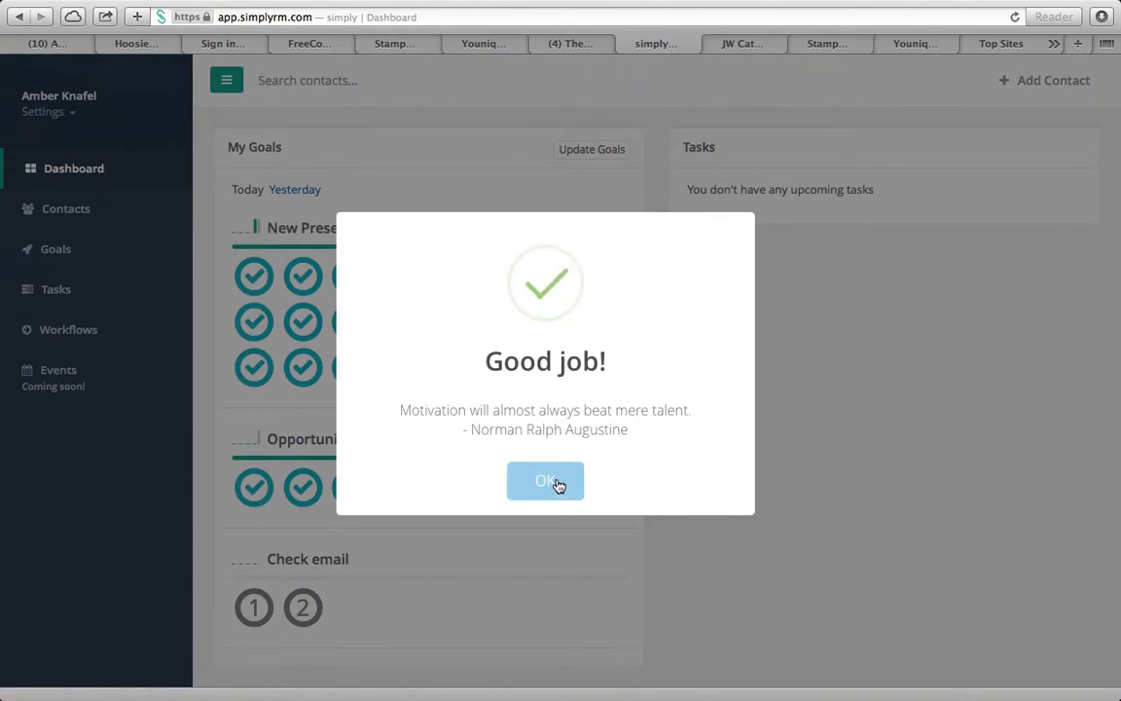
left_click(557, 484)
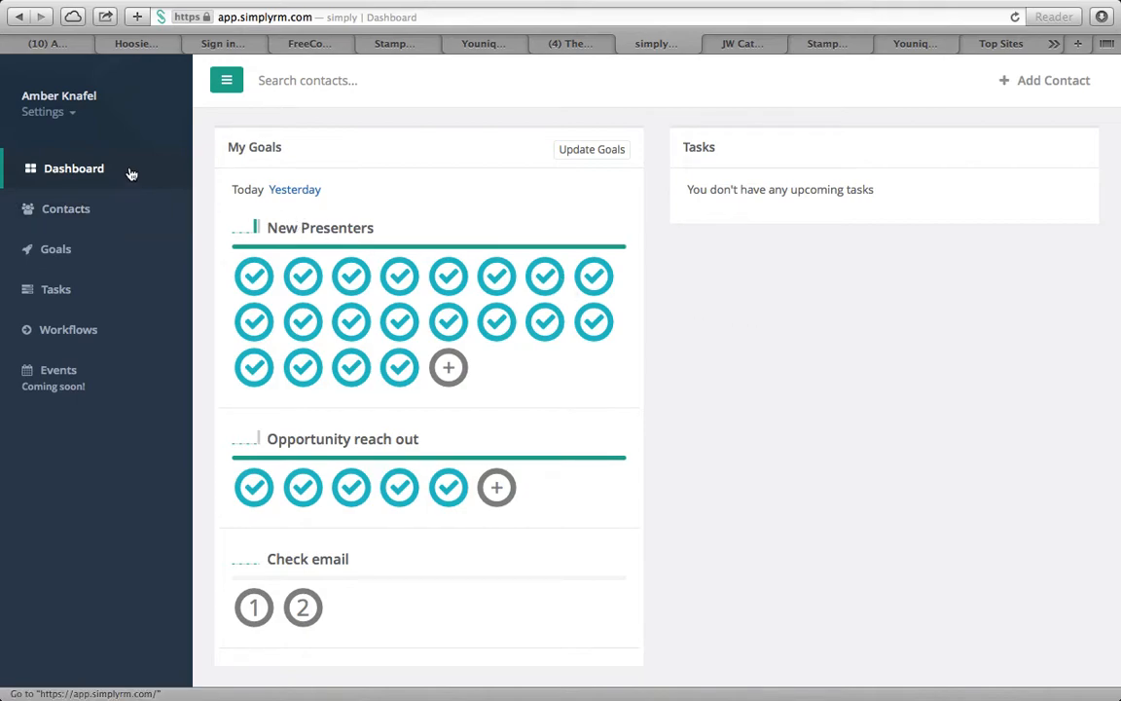
left_click(86, 304)
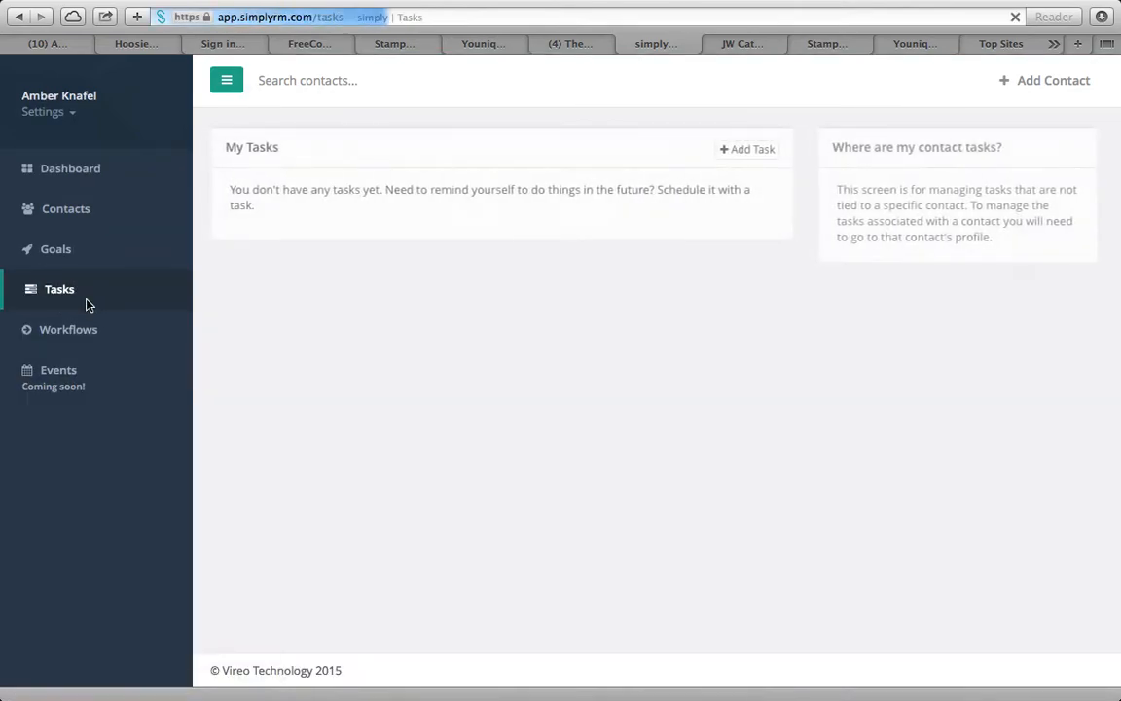
left_click(757, 151)
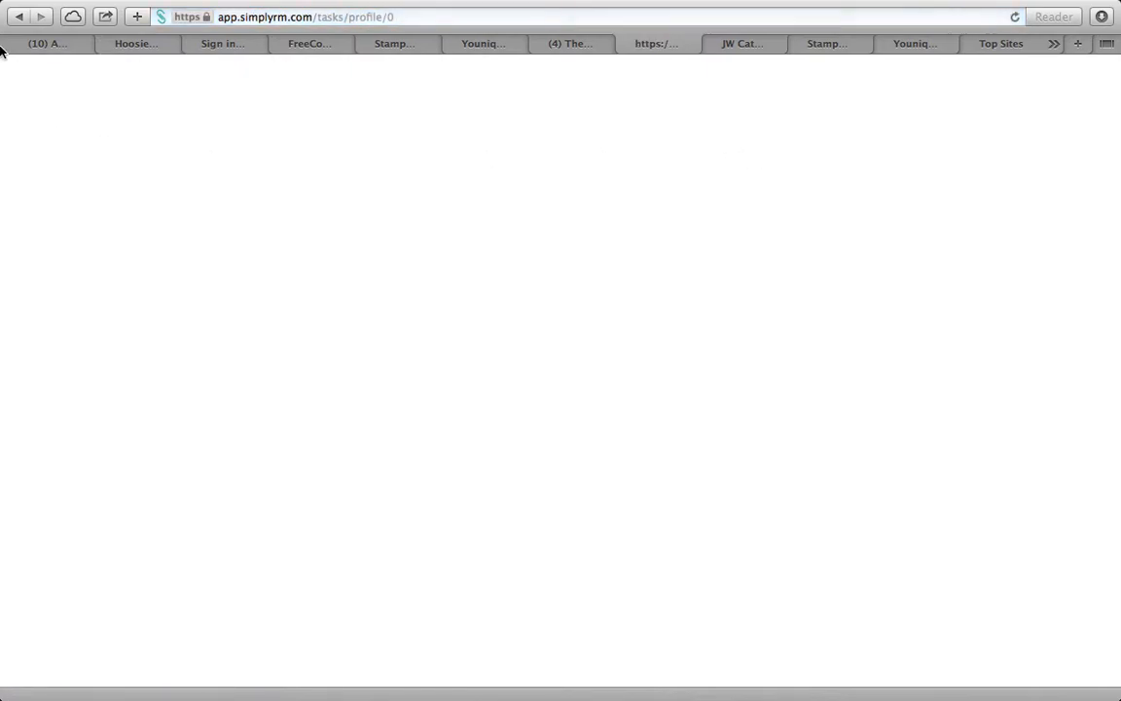
left_click(18, 17)
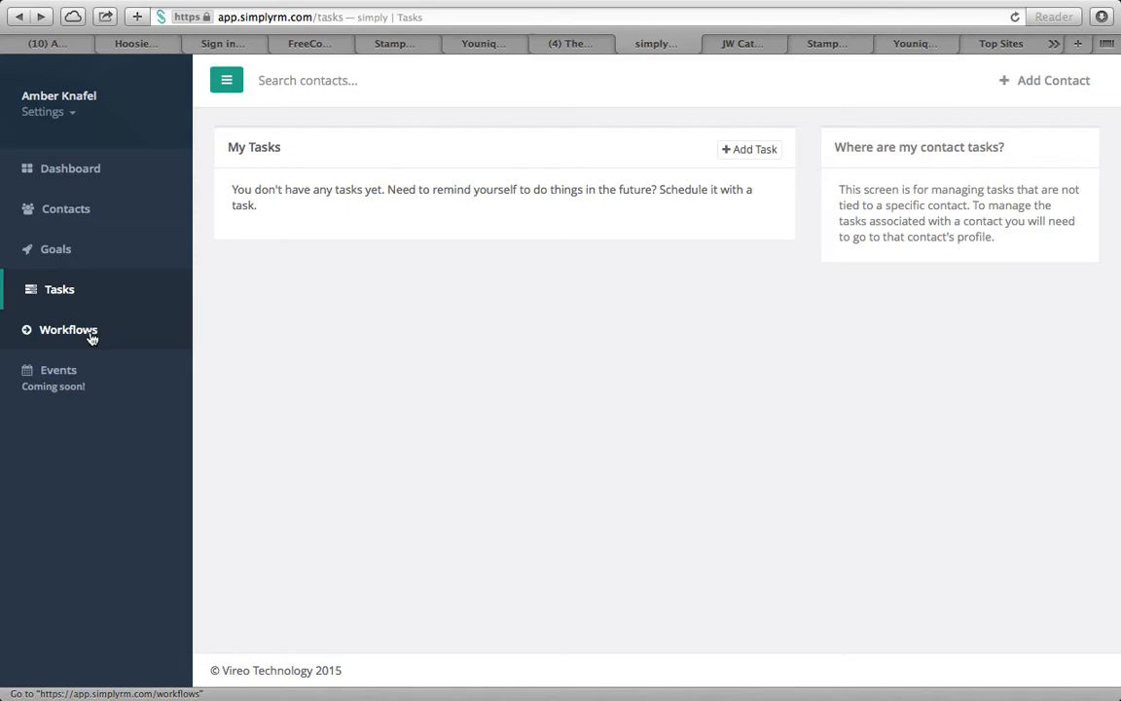
left_click(87, 338)
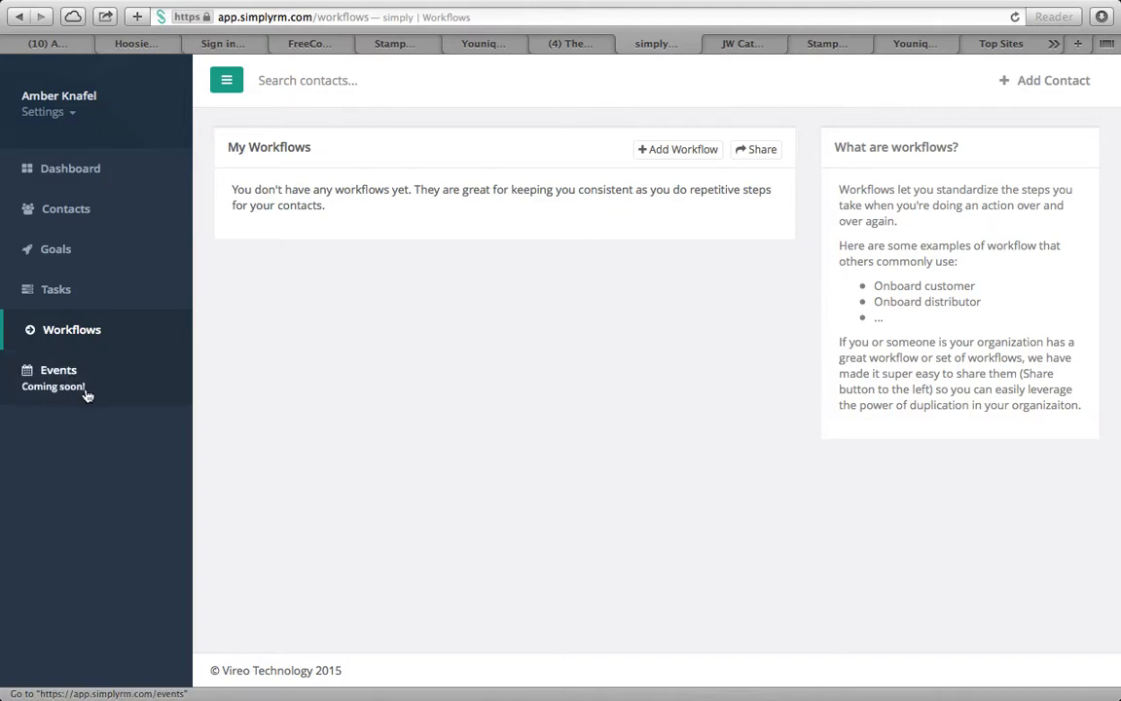
left_click(92, 175)
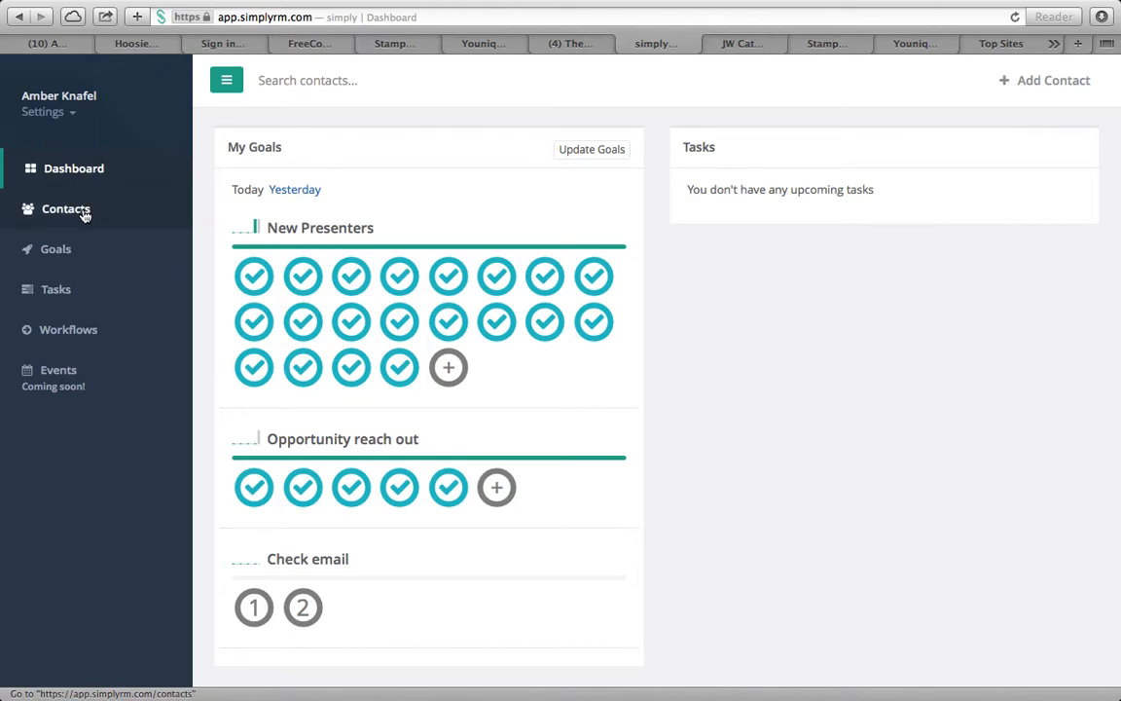
Open Goals and begin editing an Accountability Partner email, then go to Recent Contacts
left_click(77, 251)
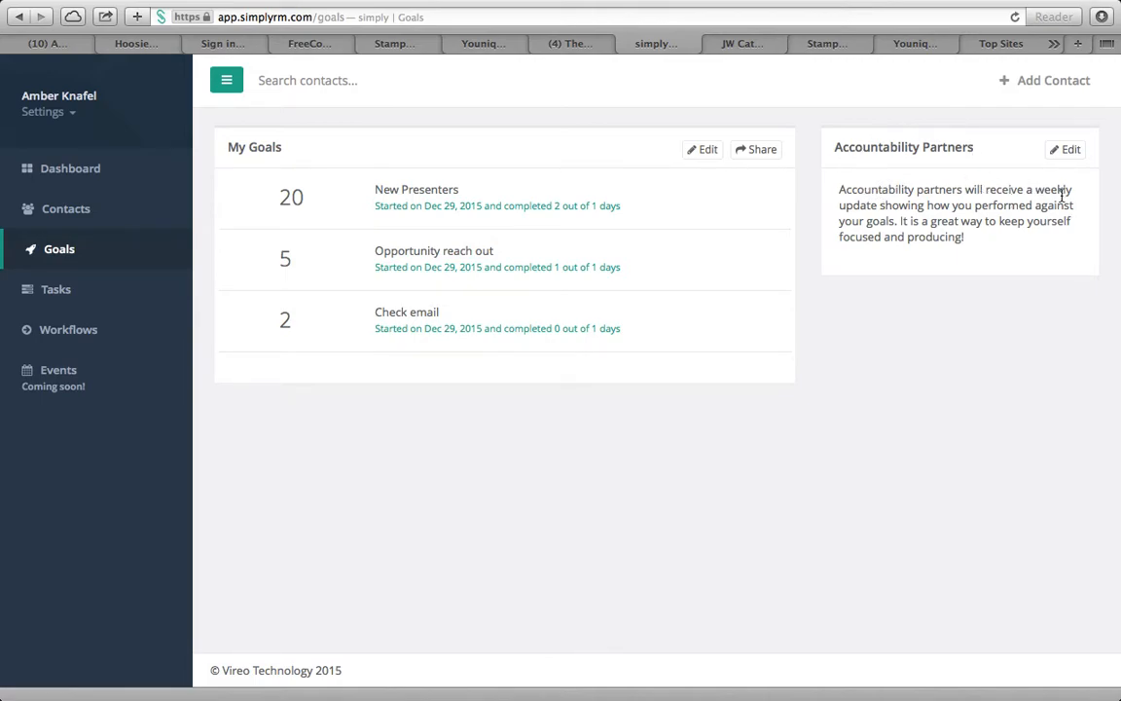
left_click(1068, 151)
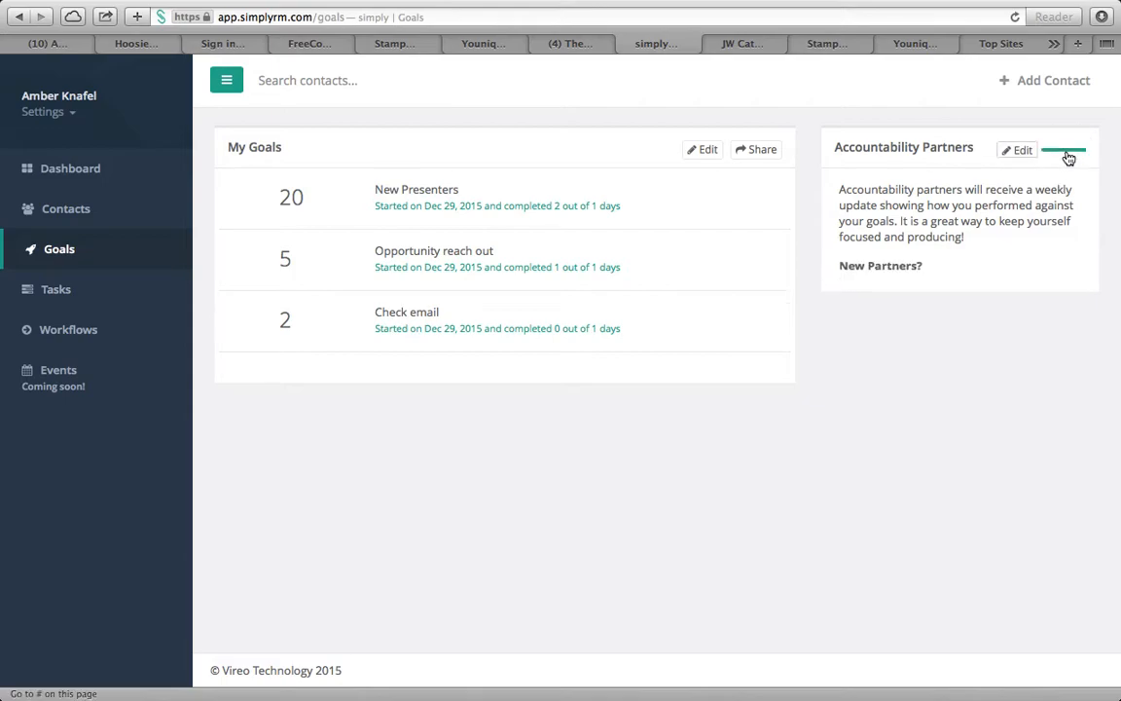
left_click(866, 295)
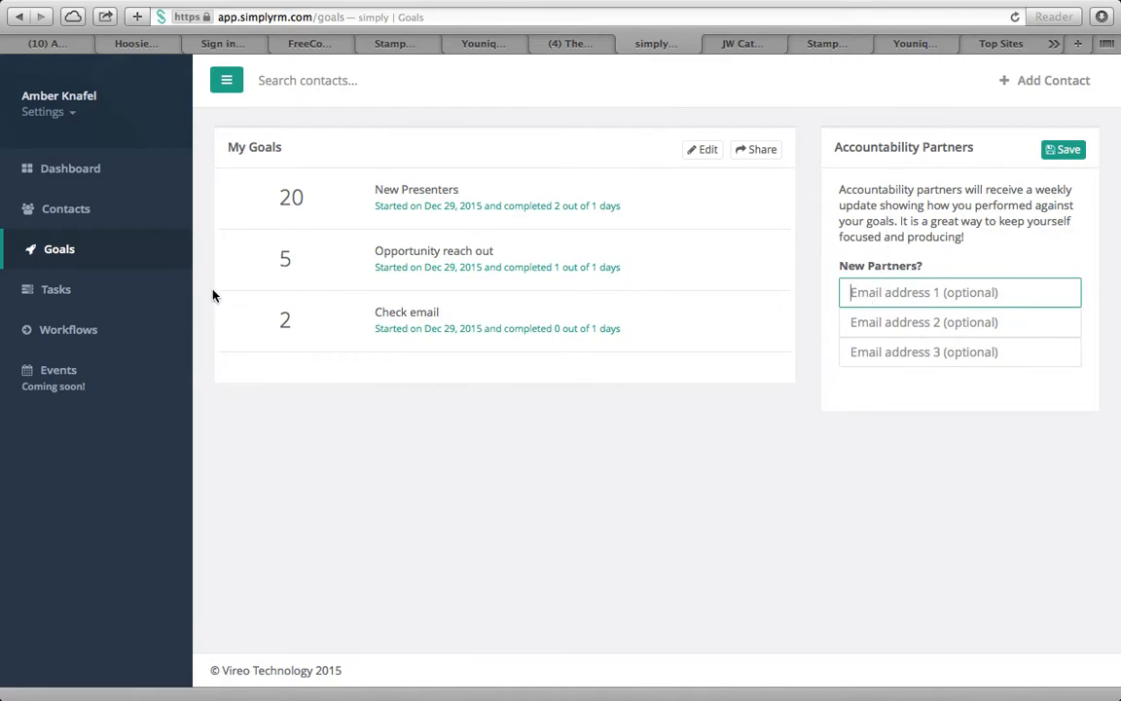
left_click(66, 218)
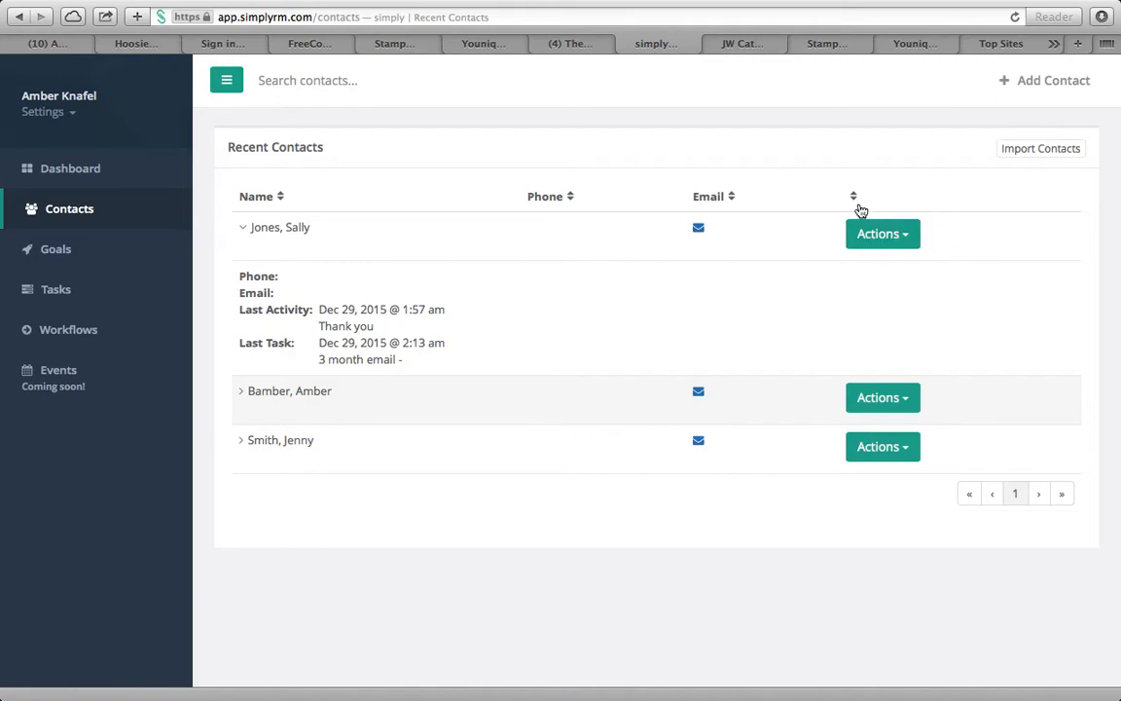
Choose Log Activity for the first contact and show its profile's Tasks tab
left_click(878, 245)
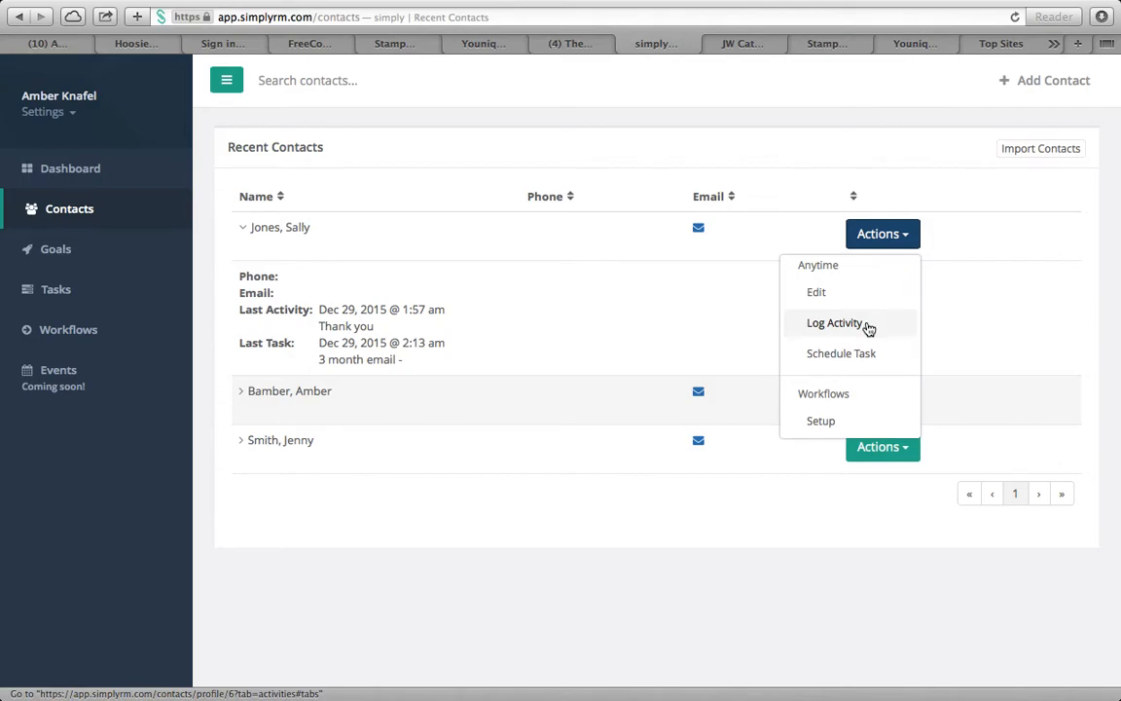
left_click(868, 327)
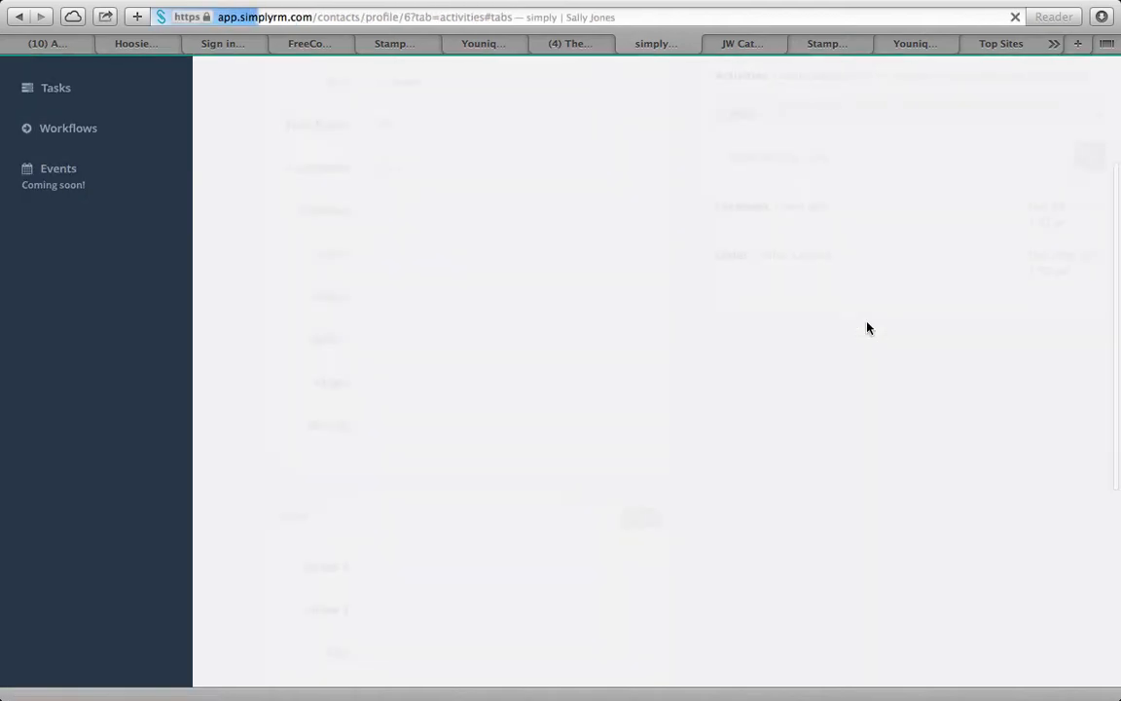
scroll(760, 292, "up", 1)
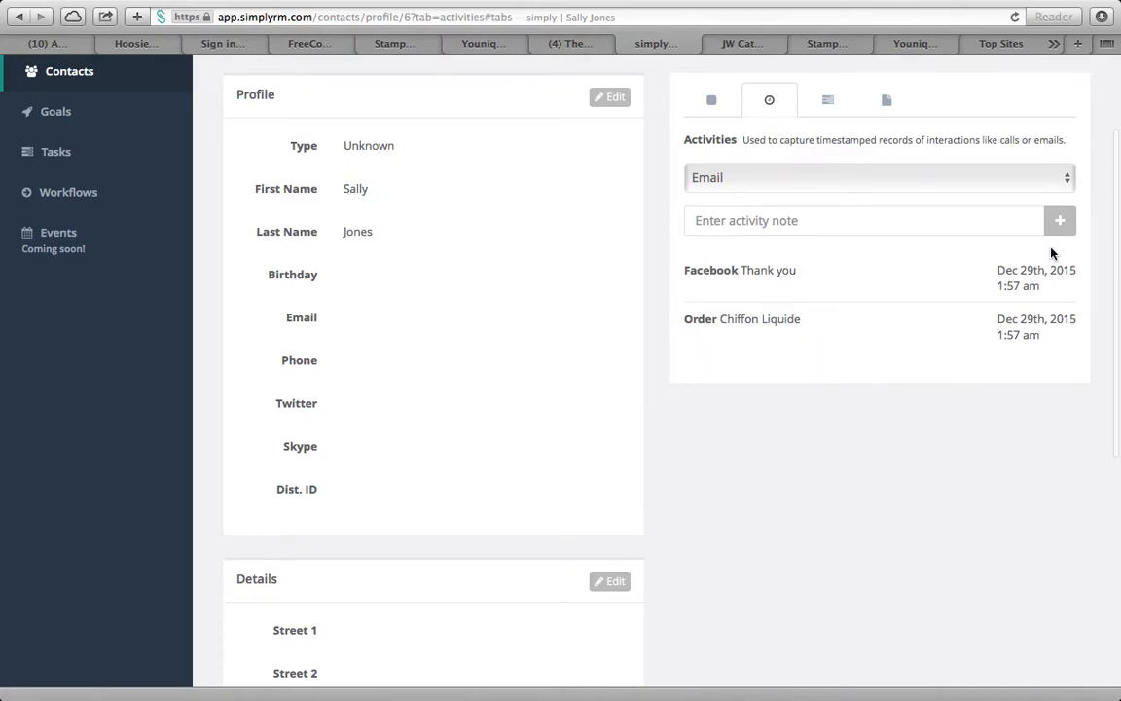
scroll(855, 321, "up", 1)
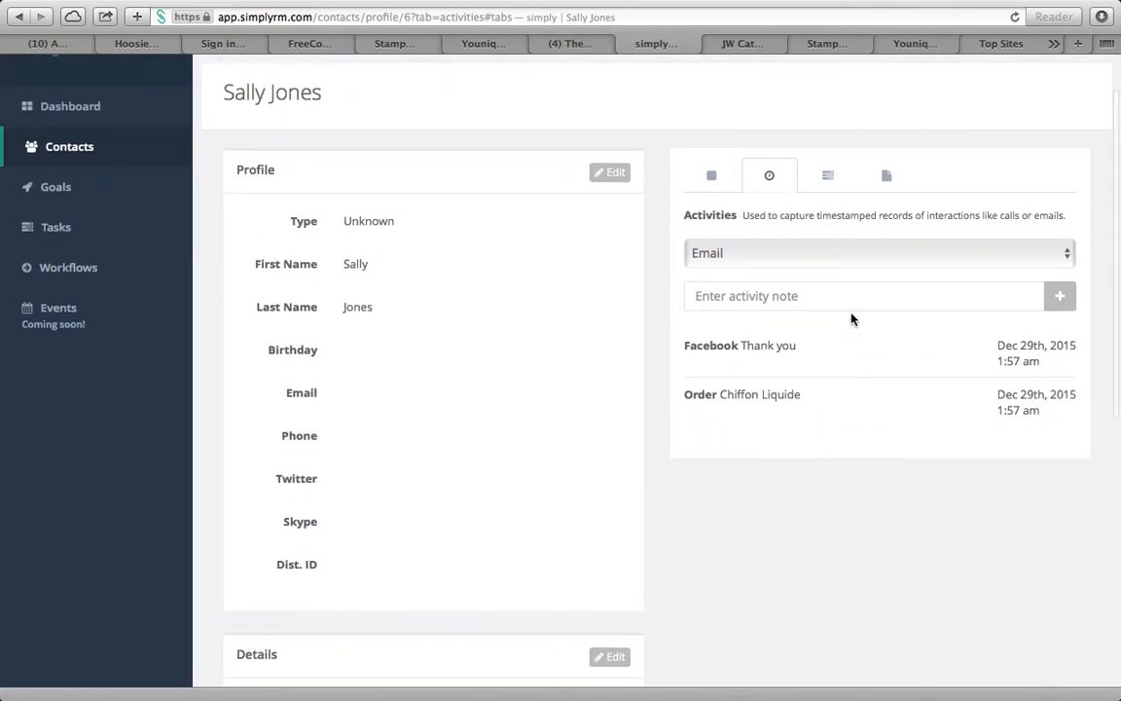
left_click(826, 179)
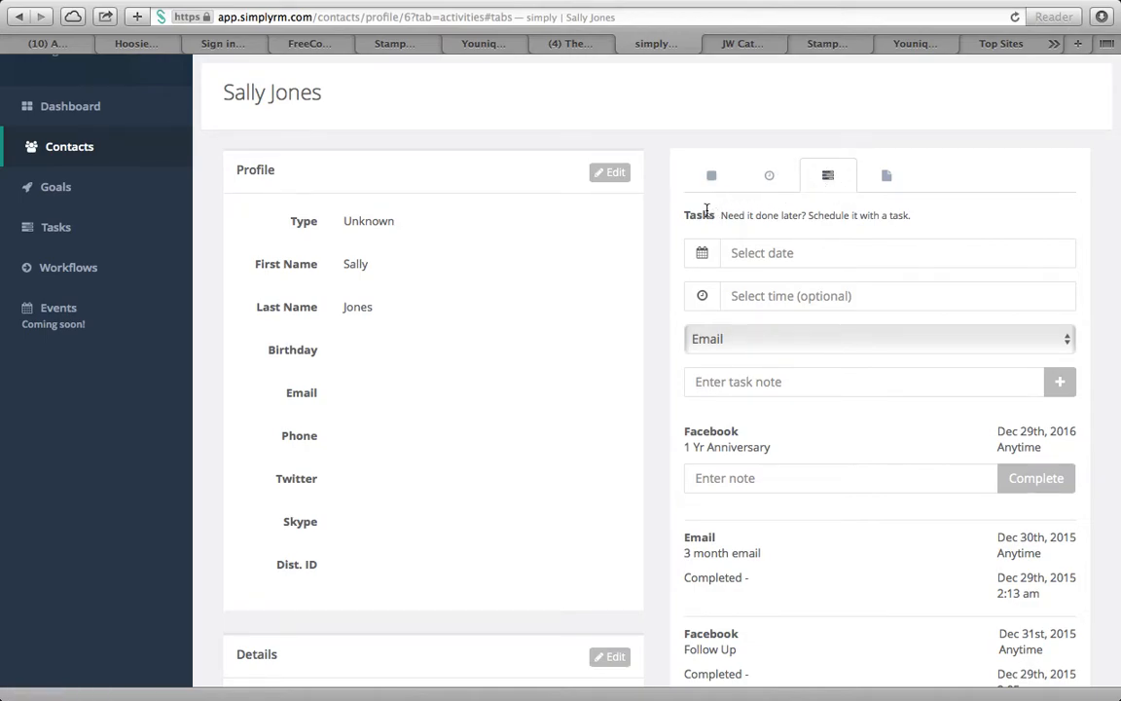
Review the contact's activity history and tasks, then go back to Recent Contacts
scroll(817, 283, "down", 1)
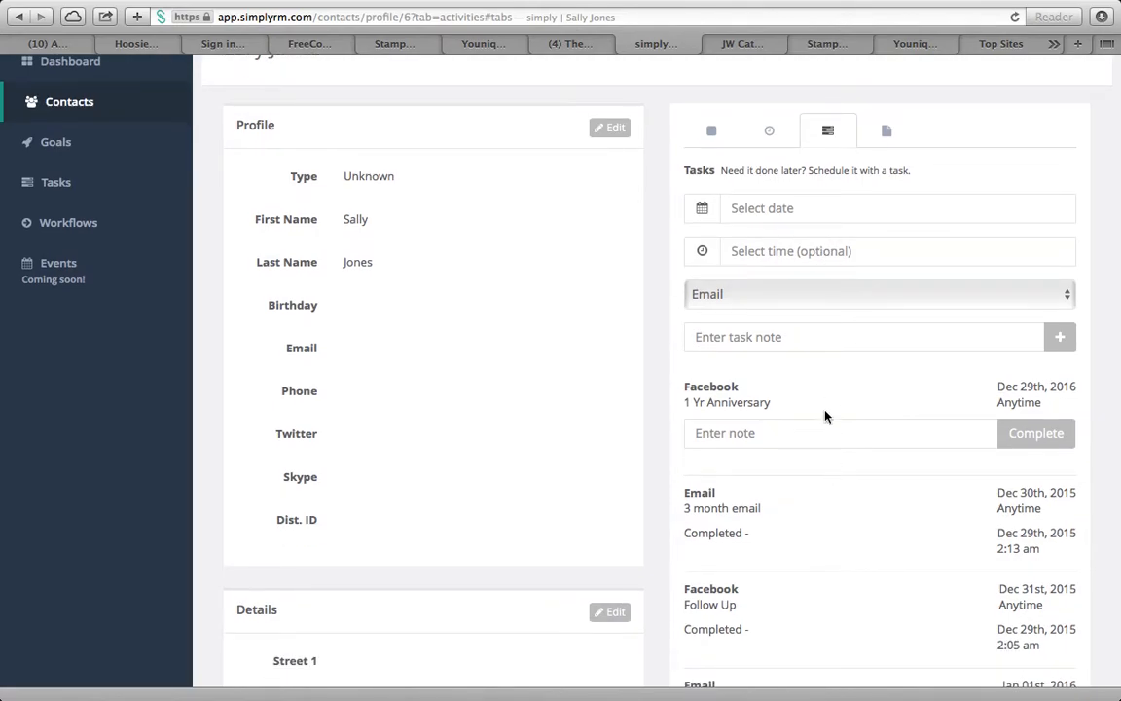
left_click(770, 130)
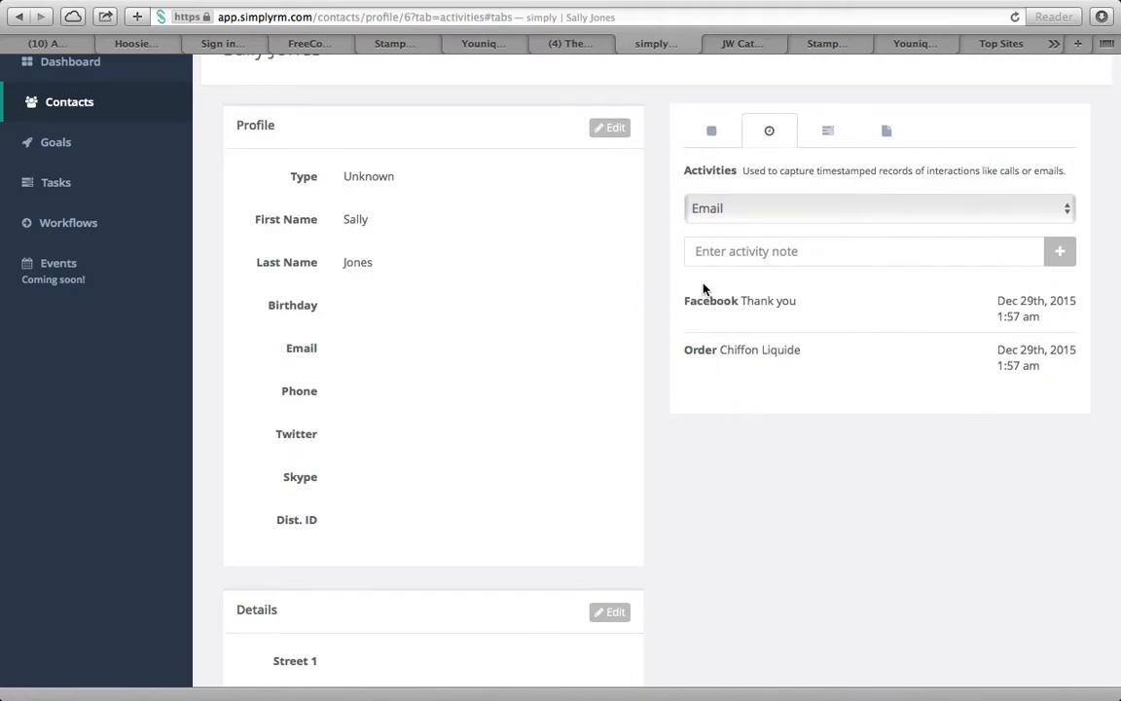
left_click(827, 136)
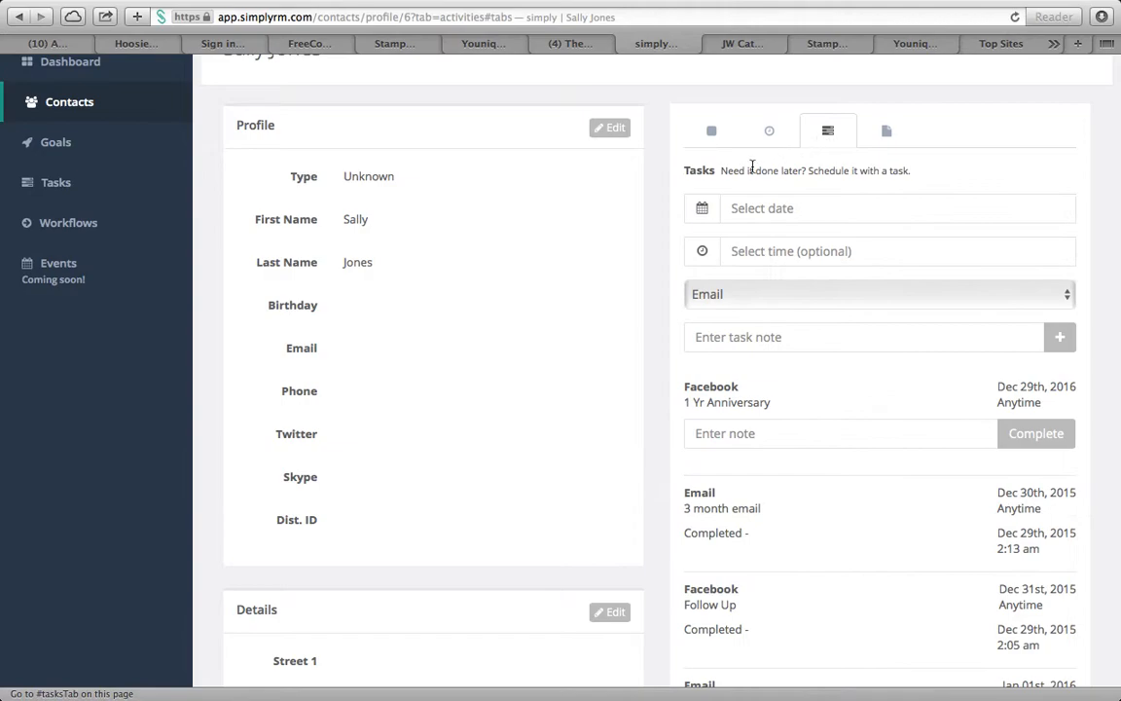
scroll(825, 453, "down", 8)
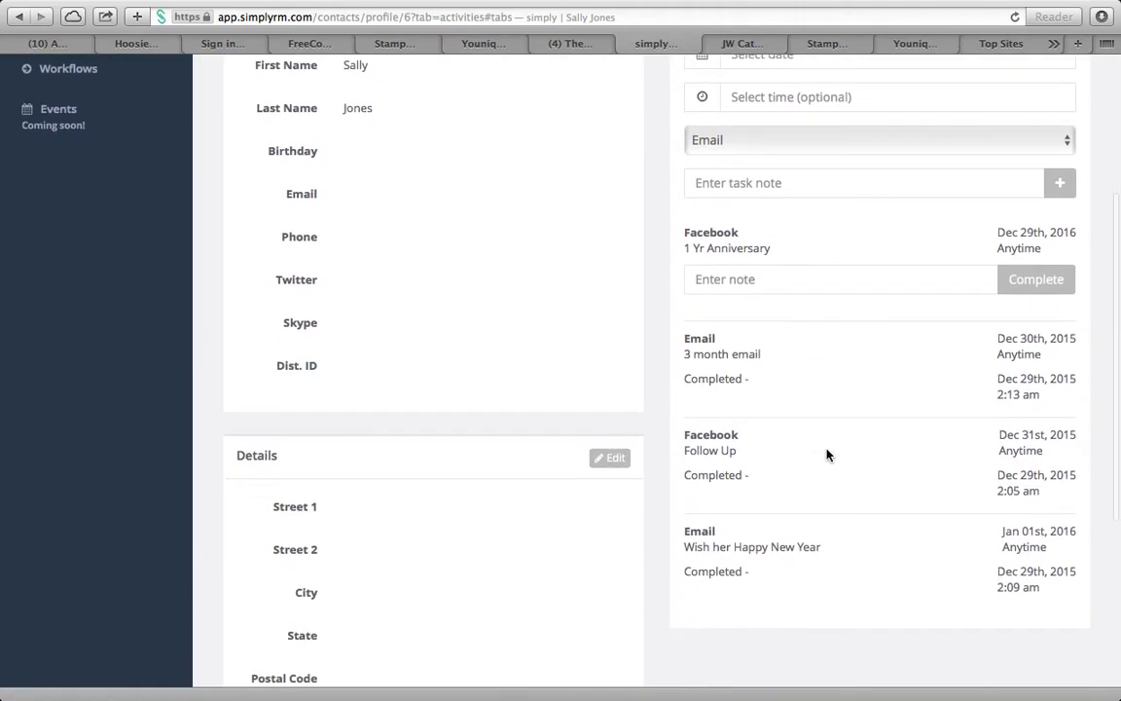
scroll(827, 454, "up", 3)
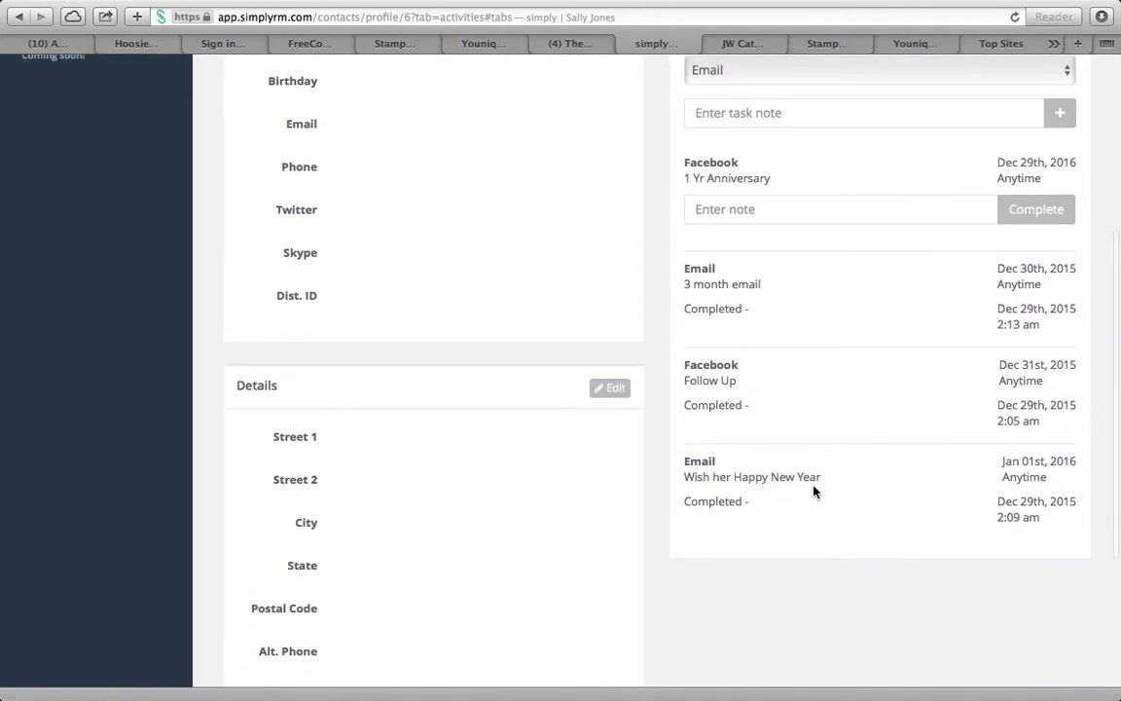
scroll(787, 367, "up", 3)
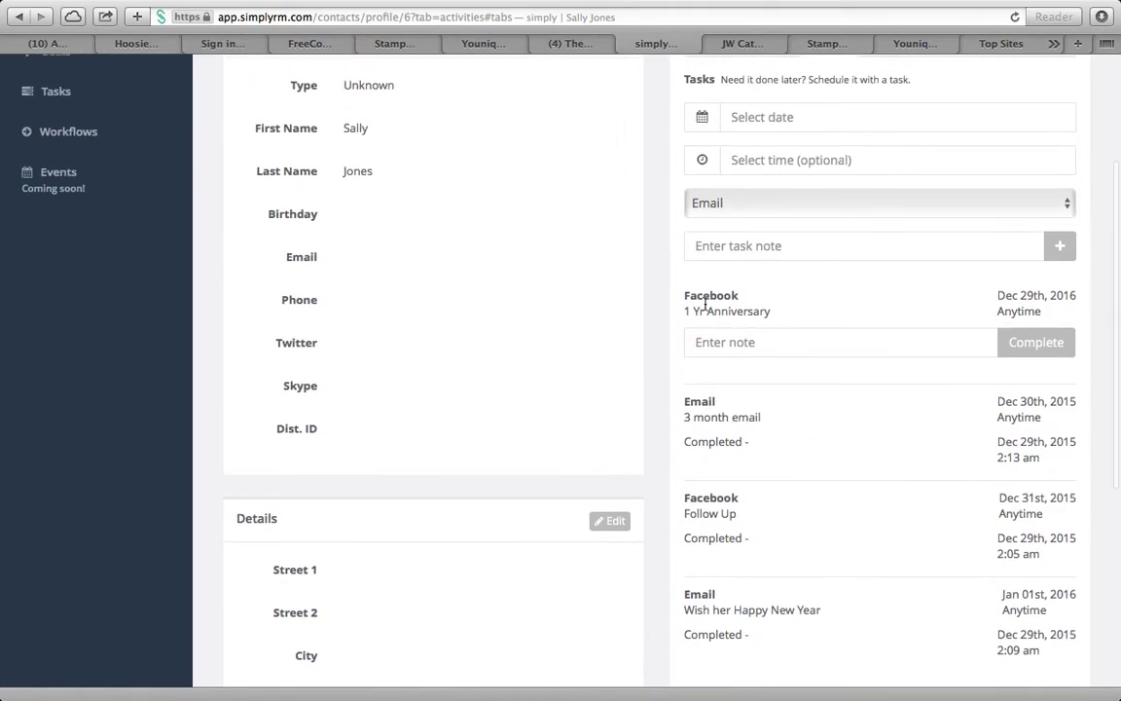
scroll(848, 368, "up", 2)
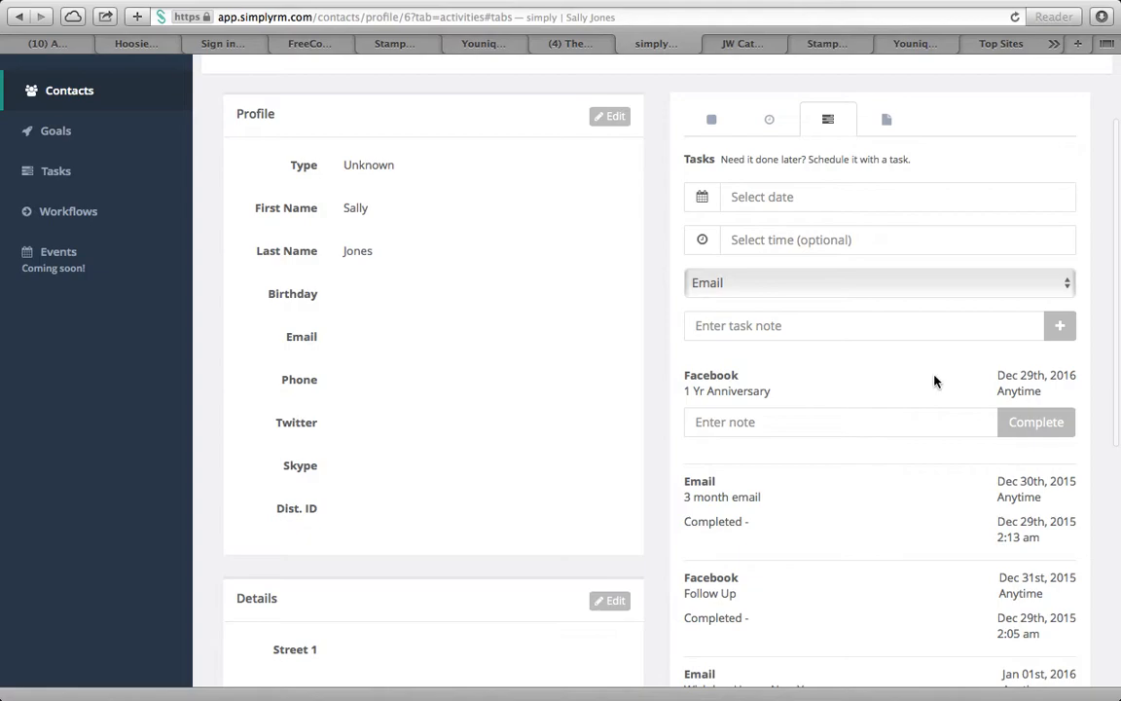
scroll(857, 393, "up", 1)
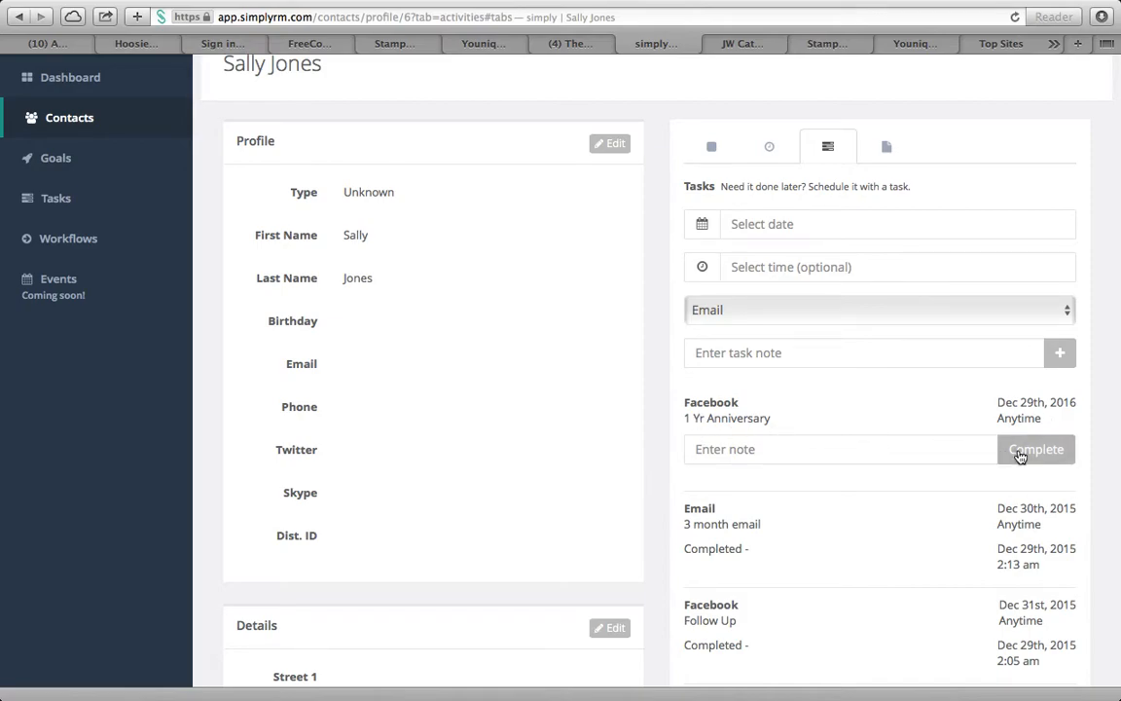
scroll(675, 430, "up", 3)
left_click(79, 219)
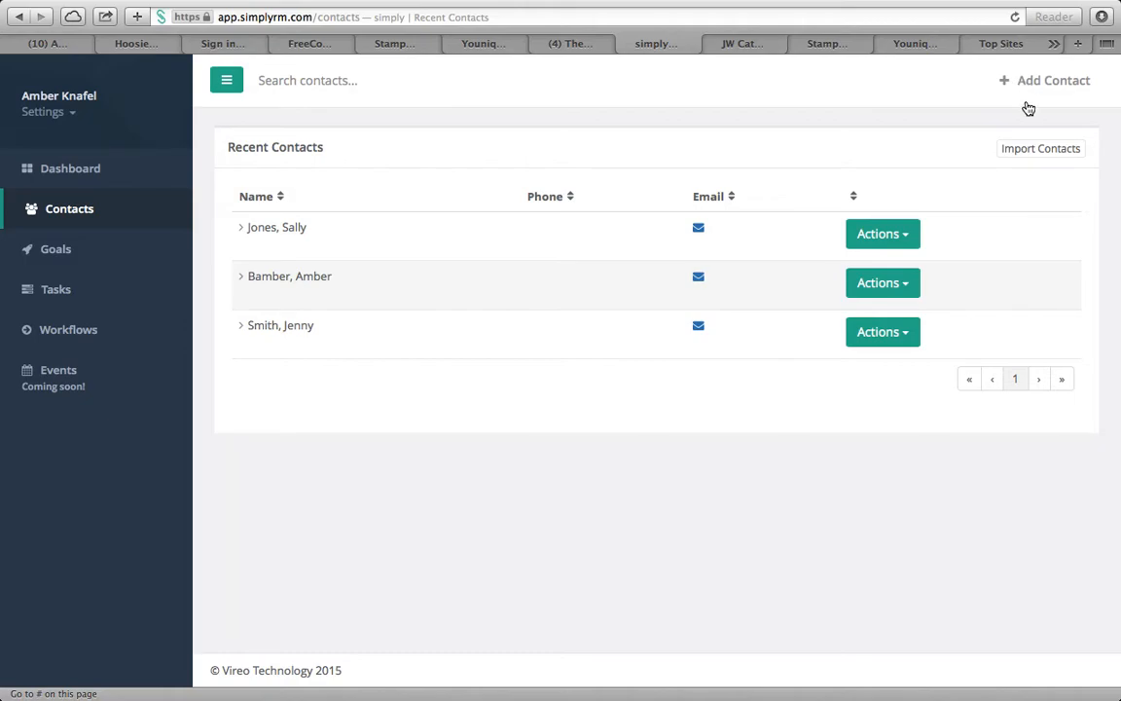
Expand the Import Contacts panel with its Choose File and Upload controls
left_click(1035, 152)
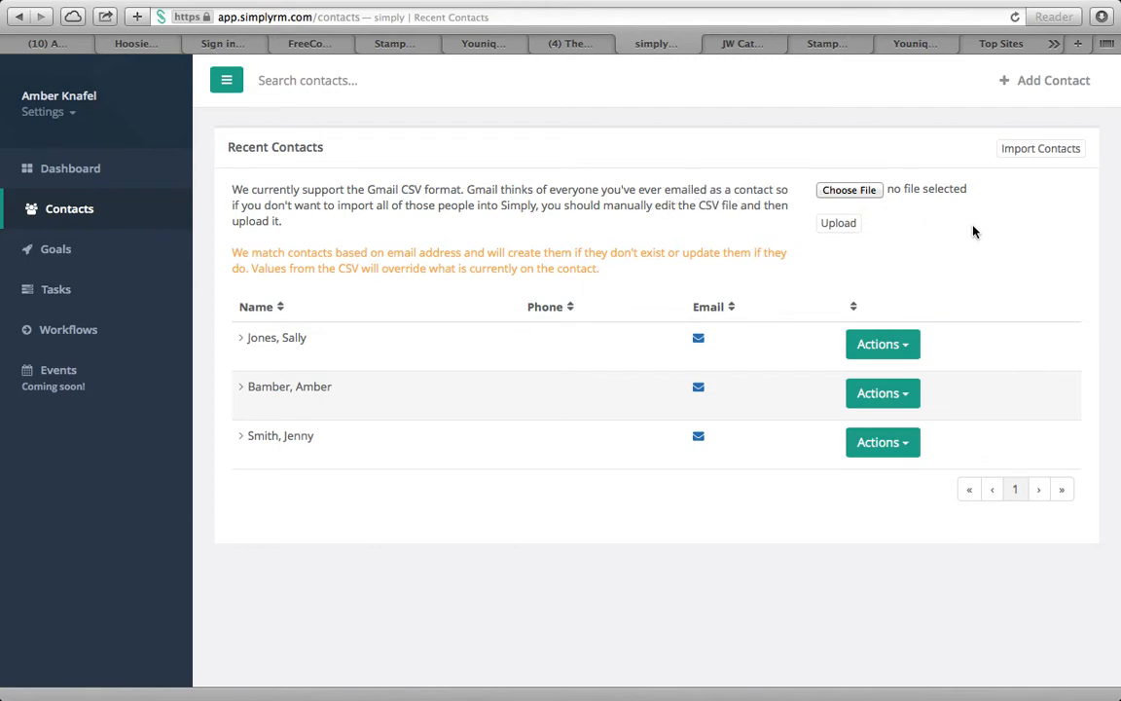
scroll(898, 190, "up", 3)
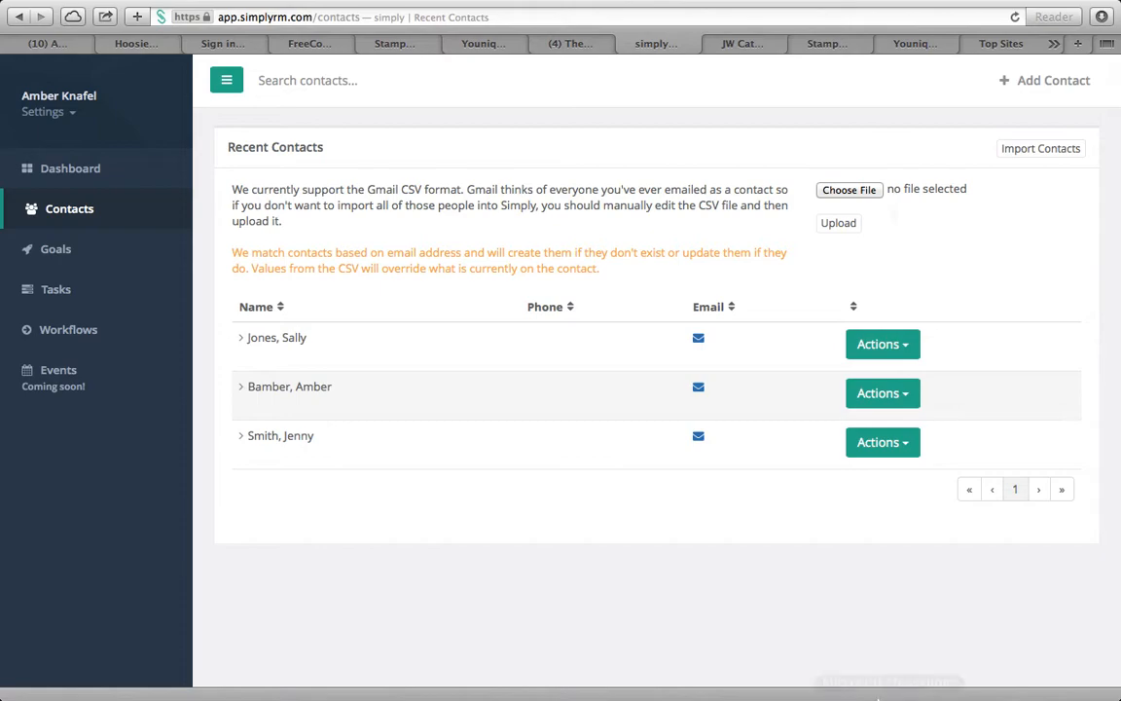
Save Event Customers in Comma Separated Values (.csv) format, replacing the Desktop file and keeping CSV
mouse_move(883, 691)
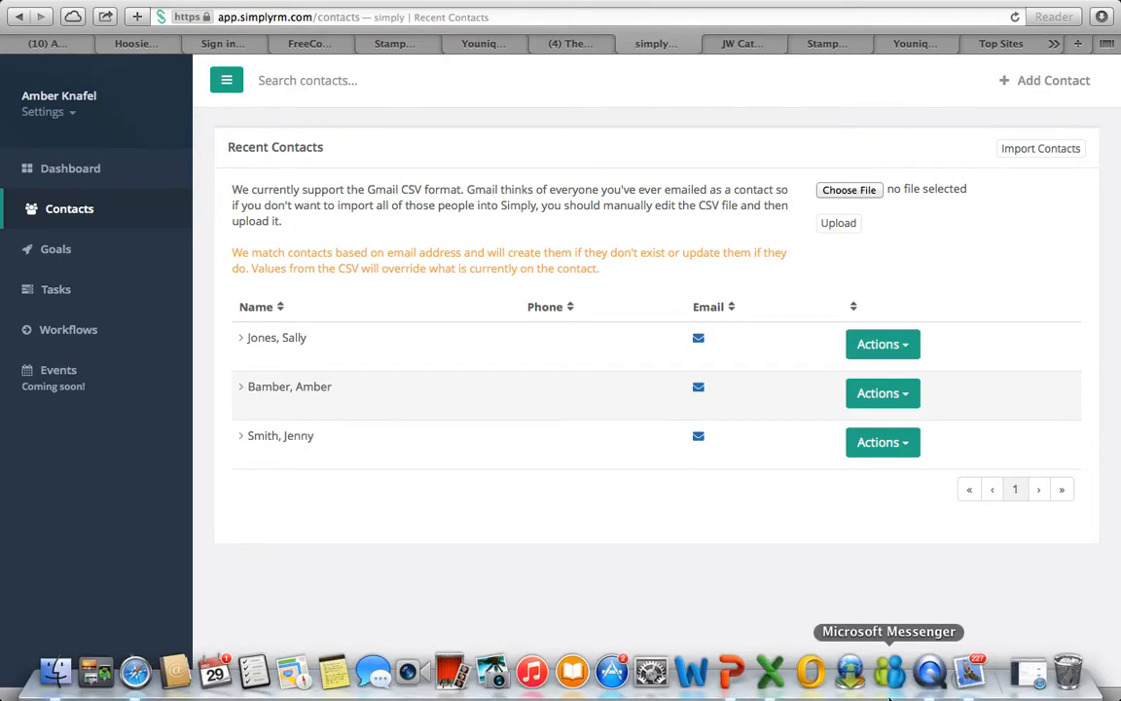
left_click(768, 672)
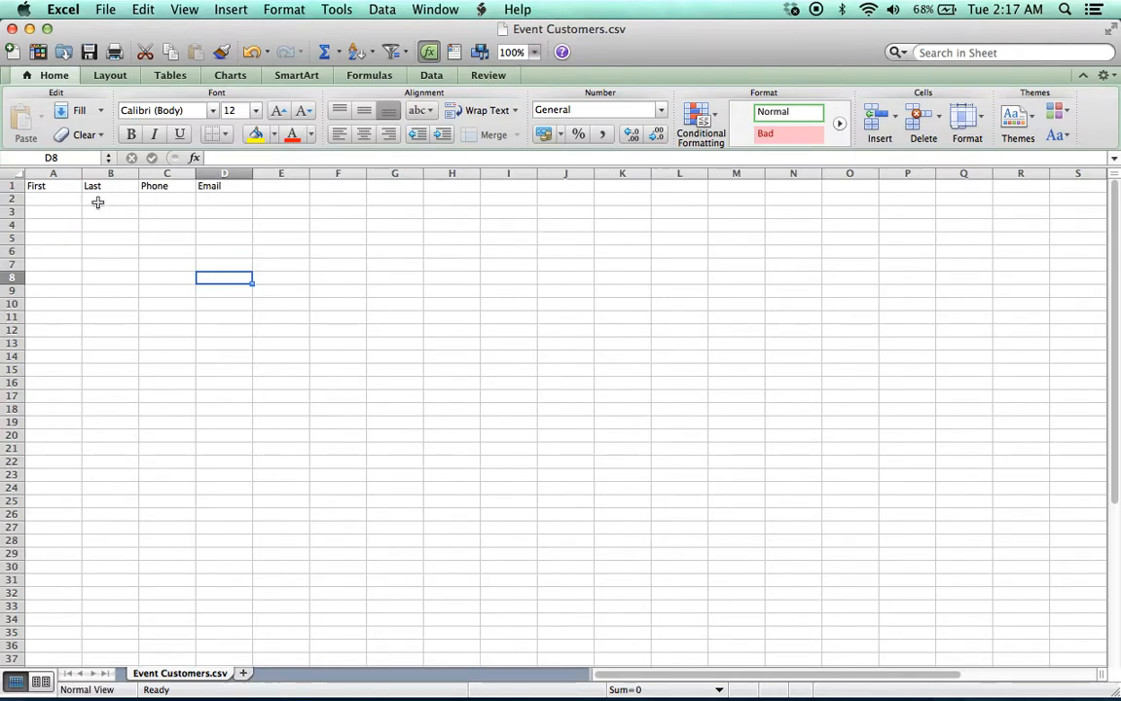
left_click(106, 10)
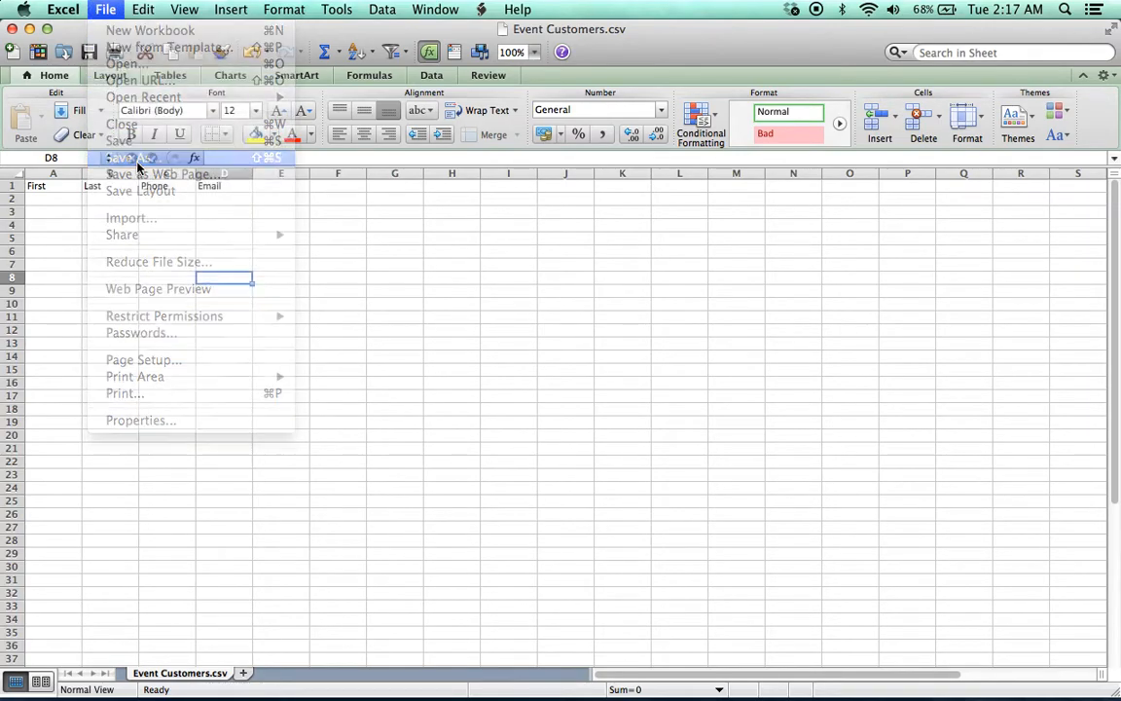
left_click(137, 158)
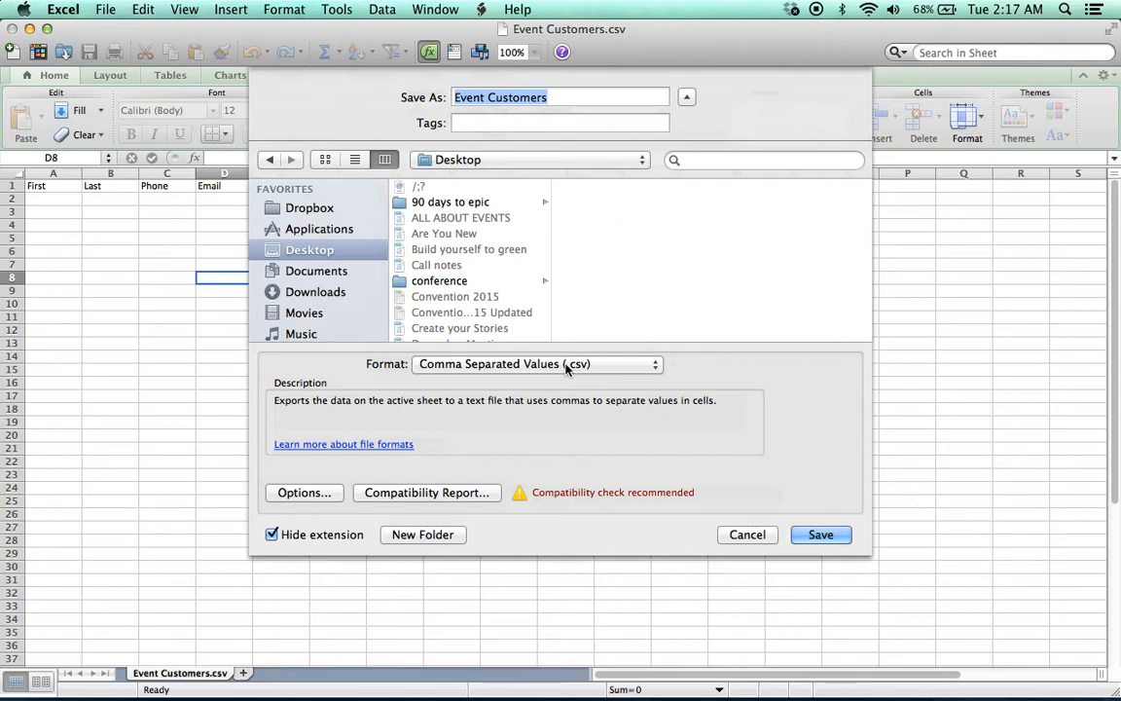
left_click(572, 365)
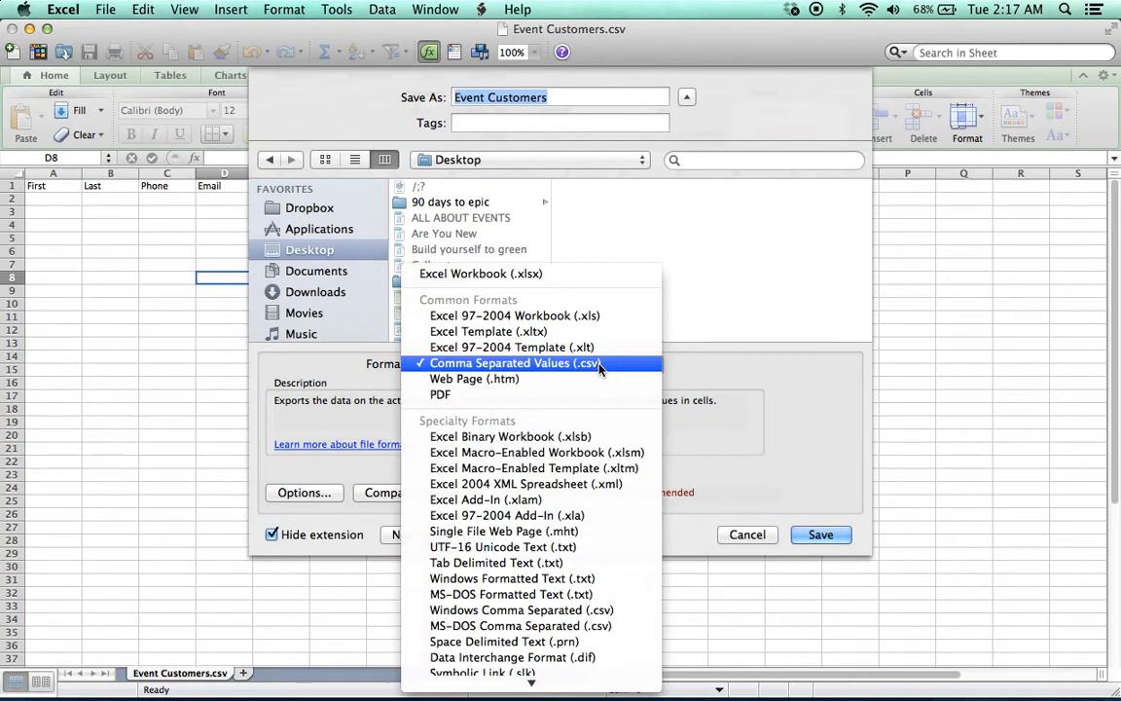
left_click(580, 276)
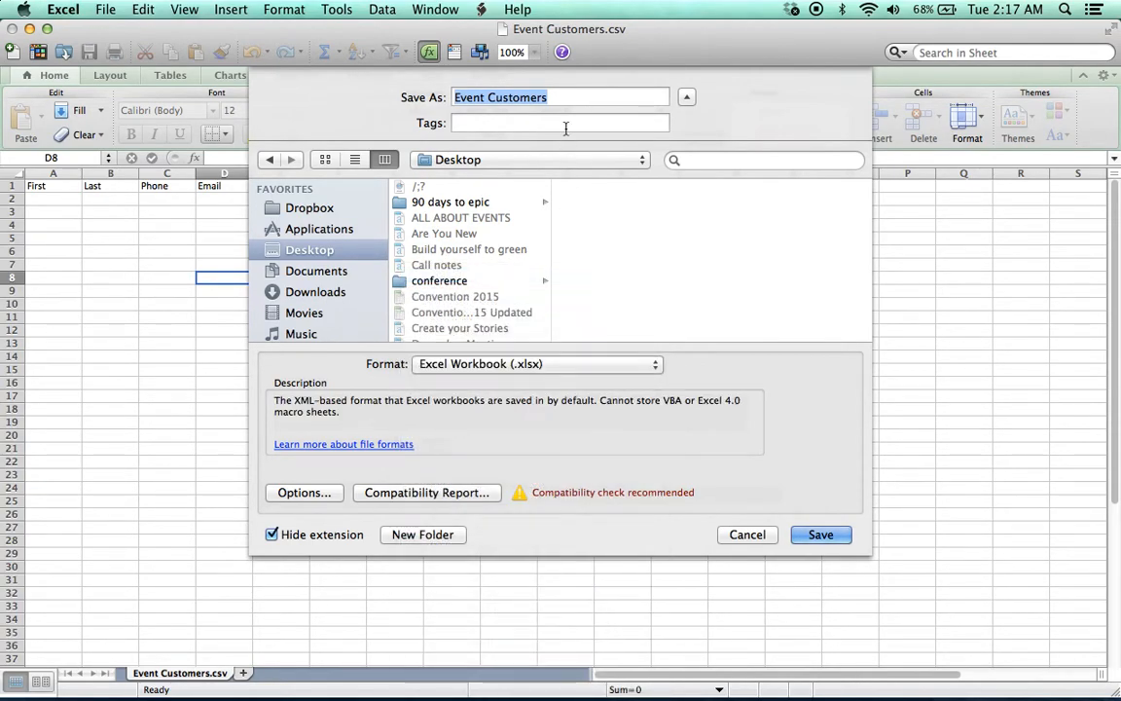
left_click(574, 365)
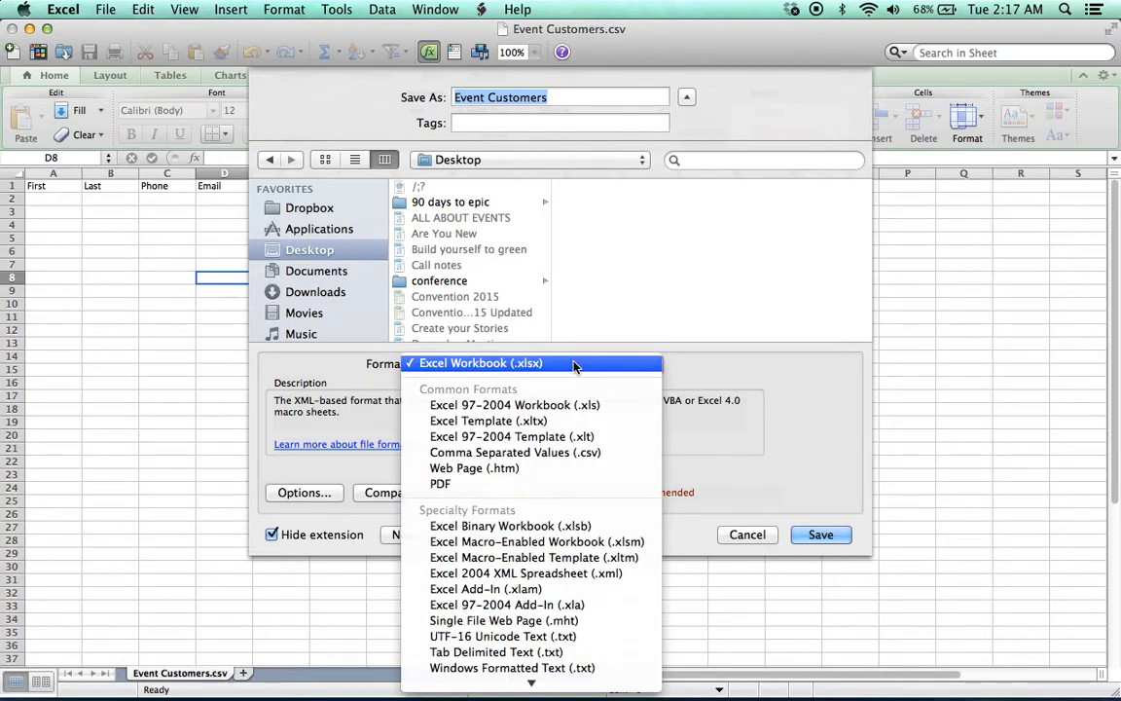
left_click(601, 452)
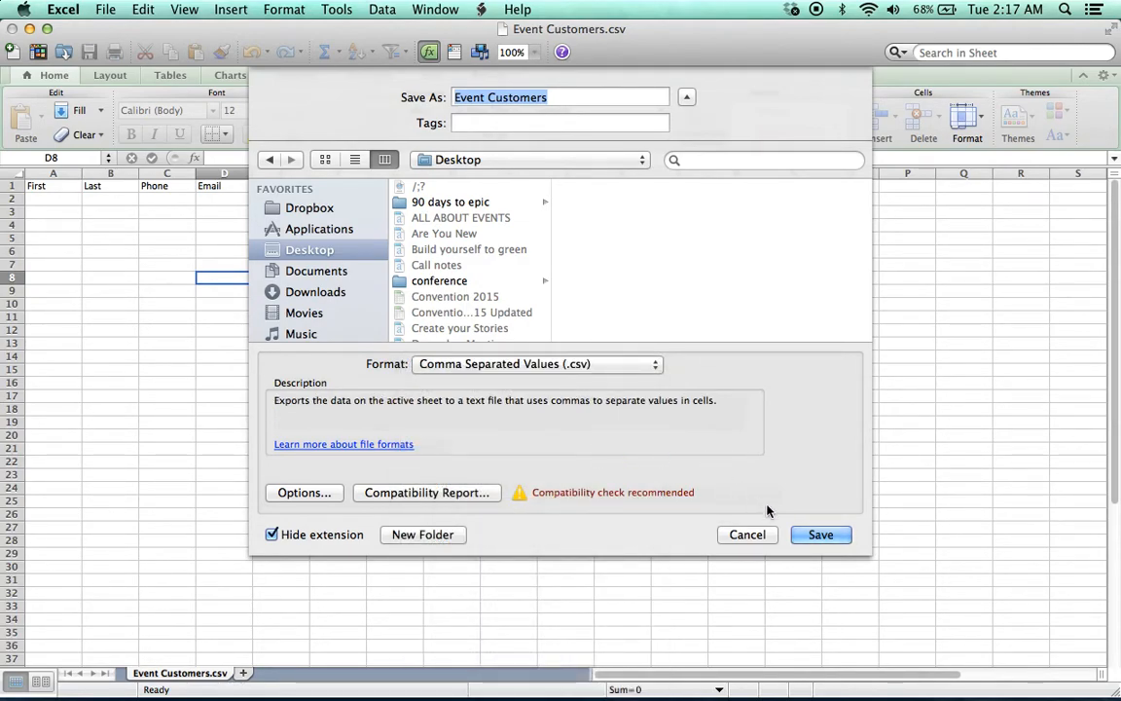
left_click(817, 534)
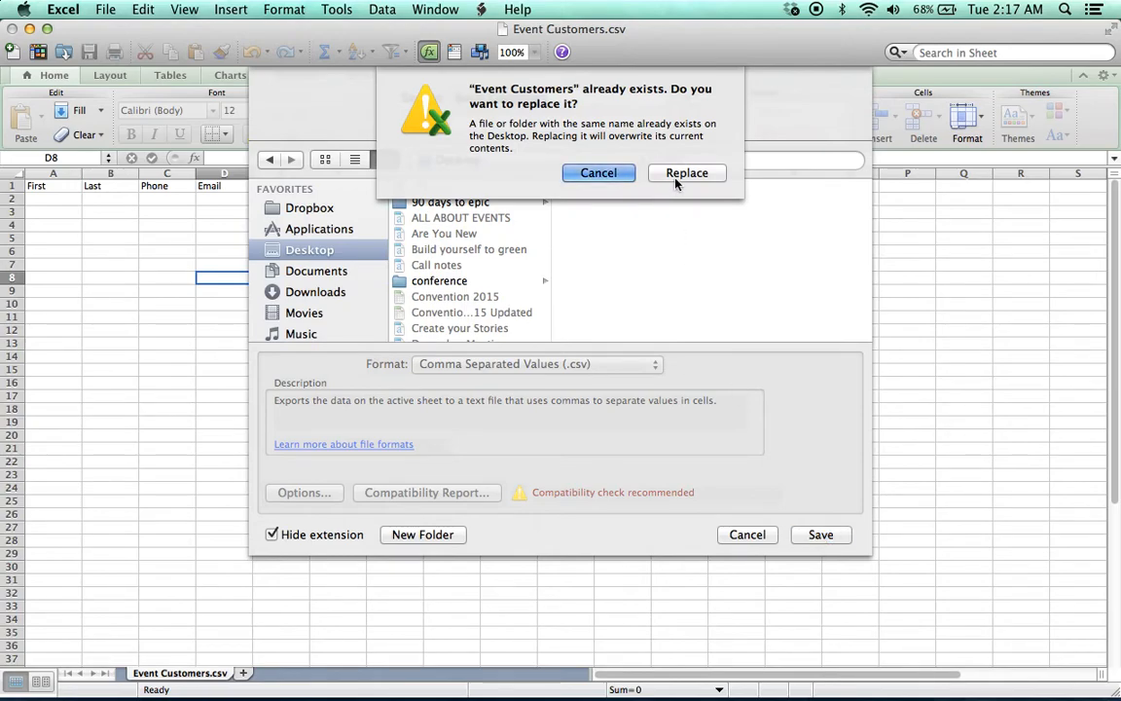
left_click(686, 174)
left_click(656, 416)
In Simply's Quick Add form, enter the new contact's first and last name
mouse_move(175, 672)
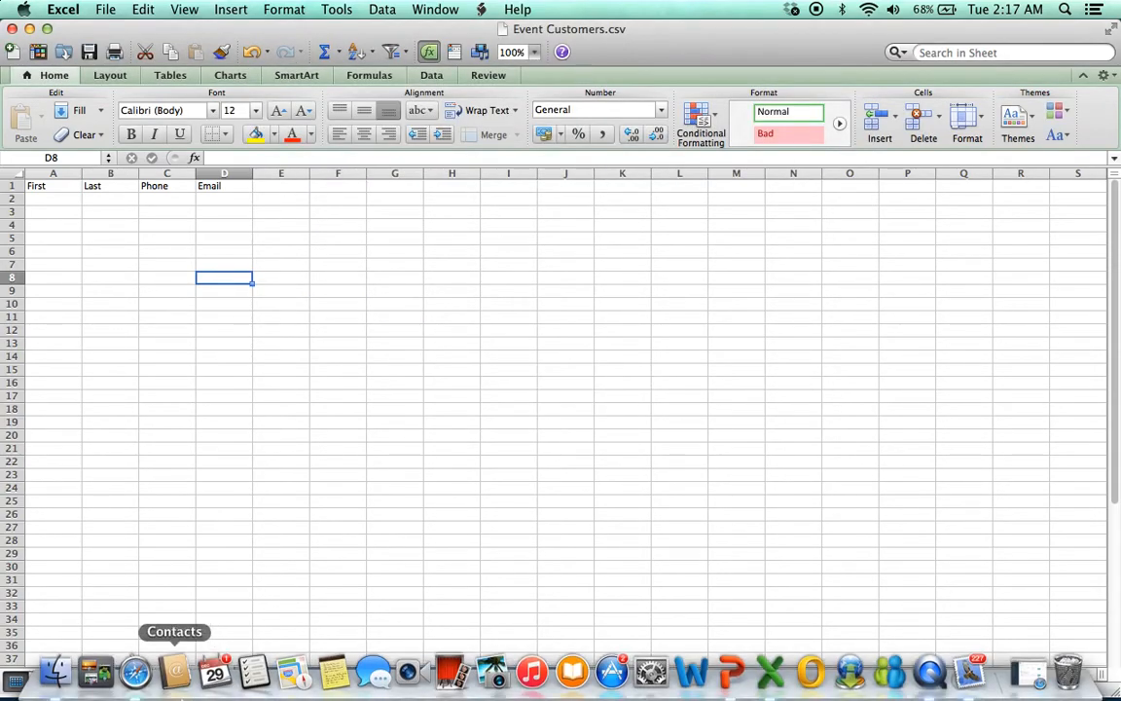
left_click(128, 673)
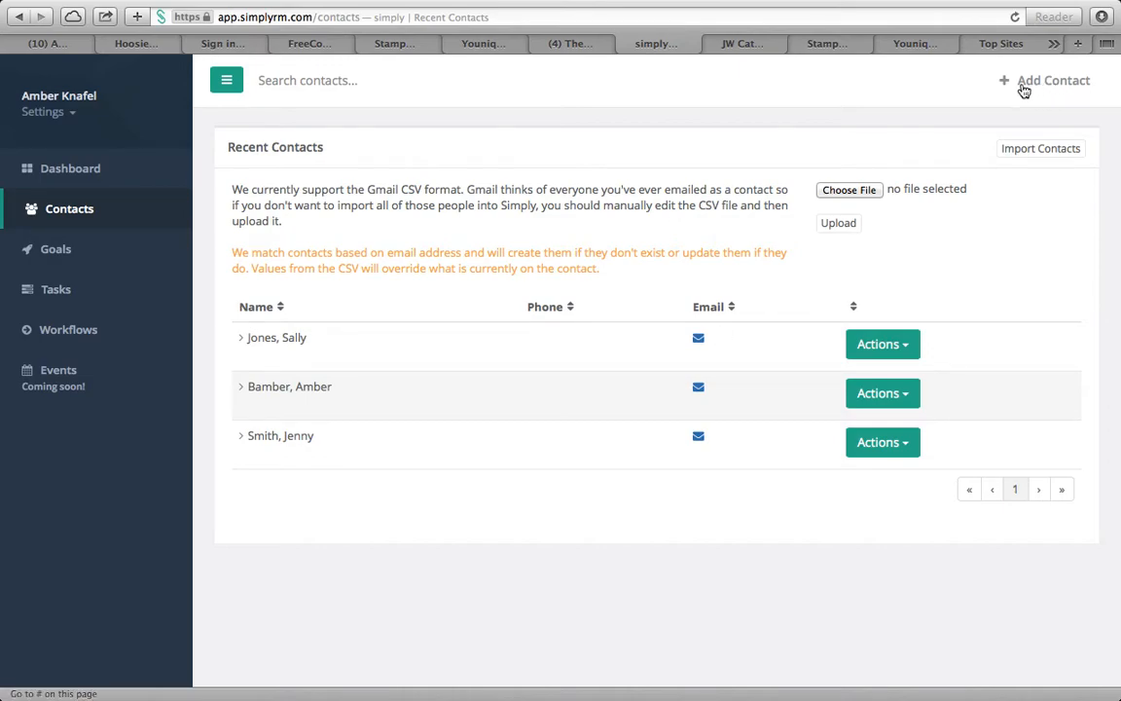
left_click(1049, 84)
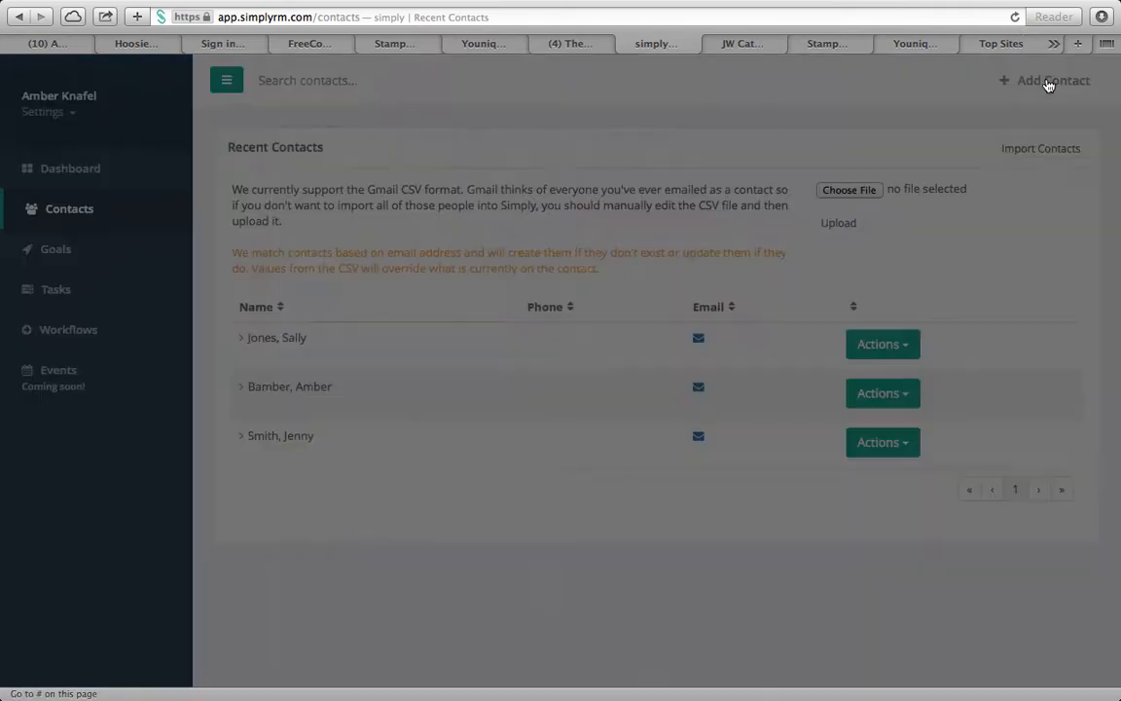
left_click(480, 200)
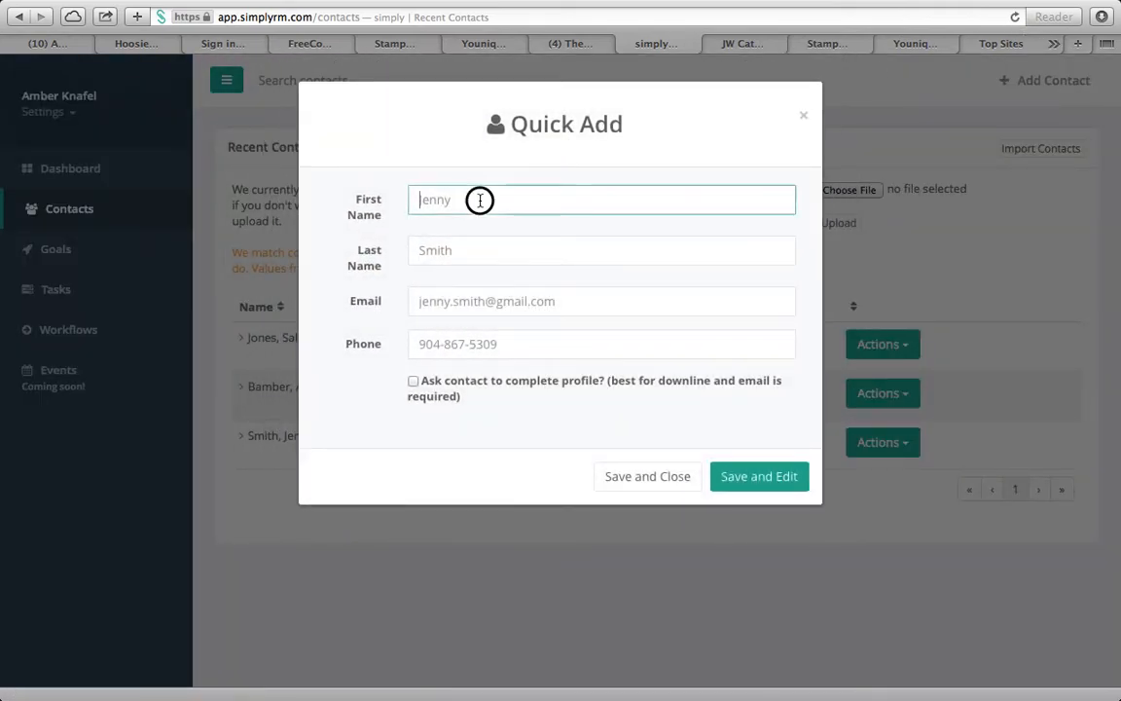
key("Tab")
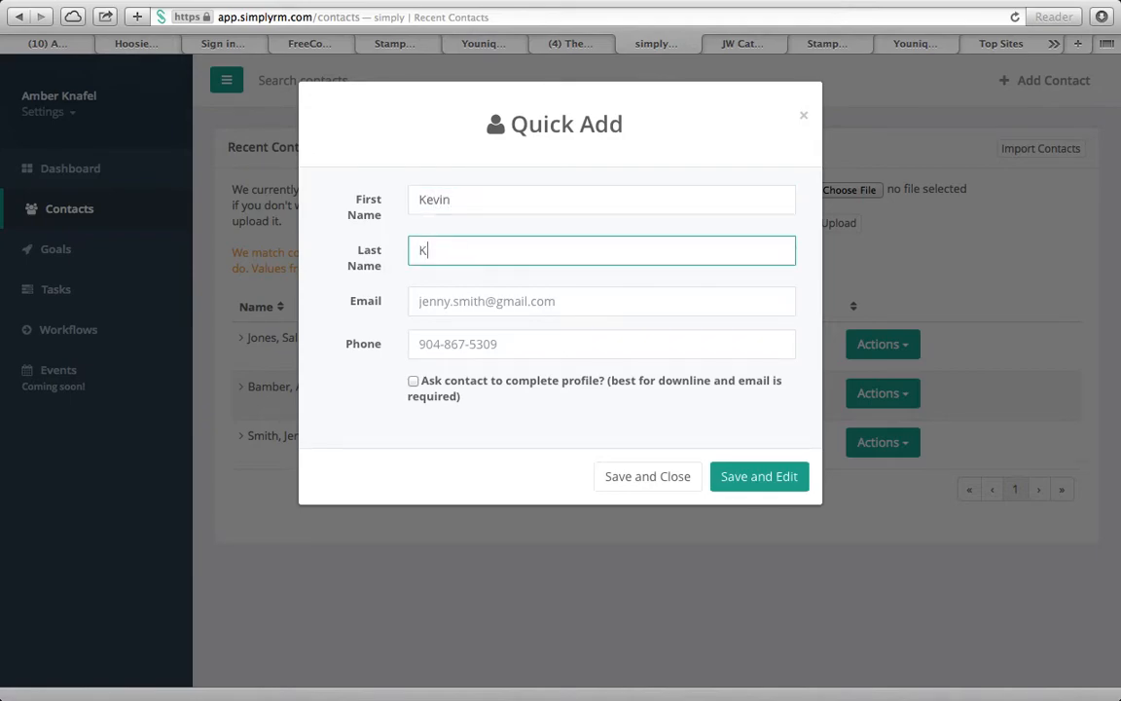
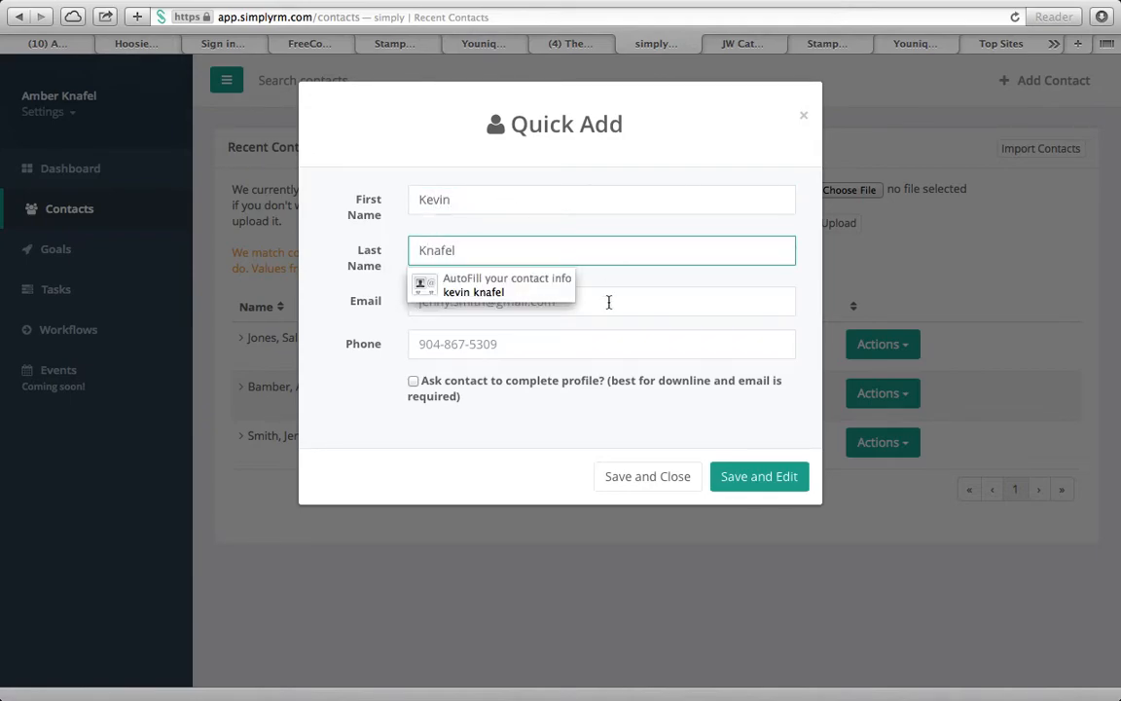
key("Tab")
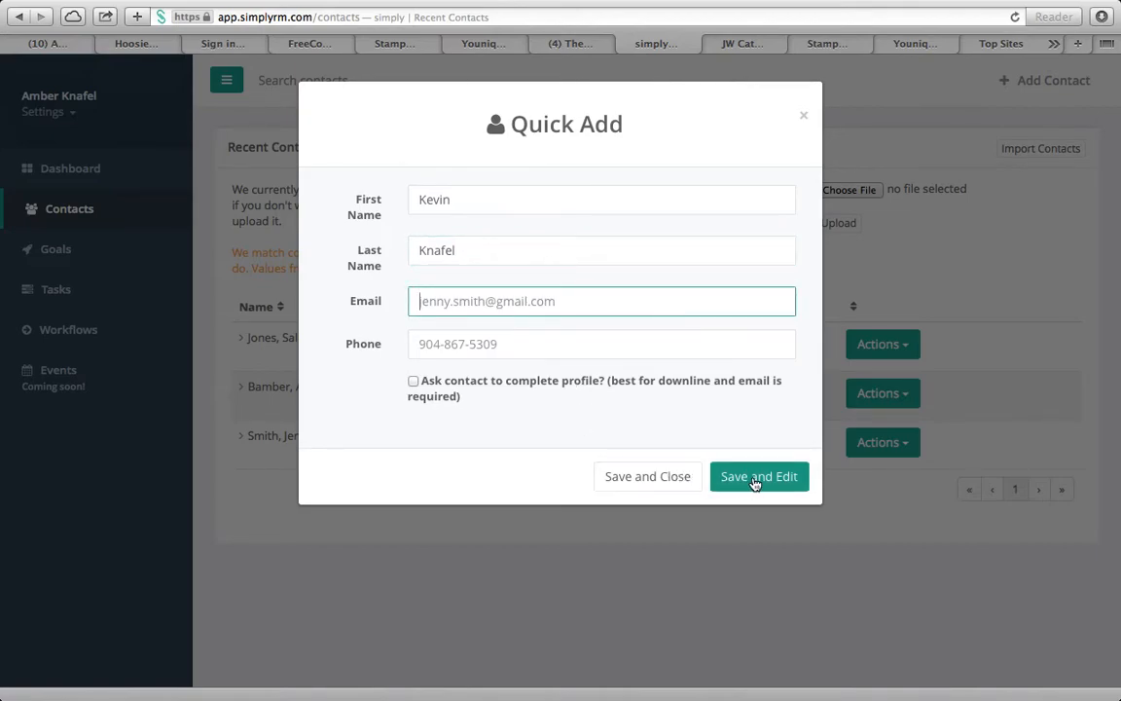
Save the new contact, reload Contacts, and expand its row and Actions menu
left_click(671, 481)
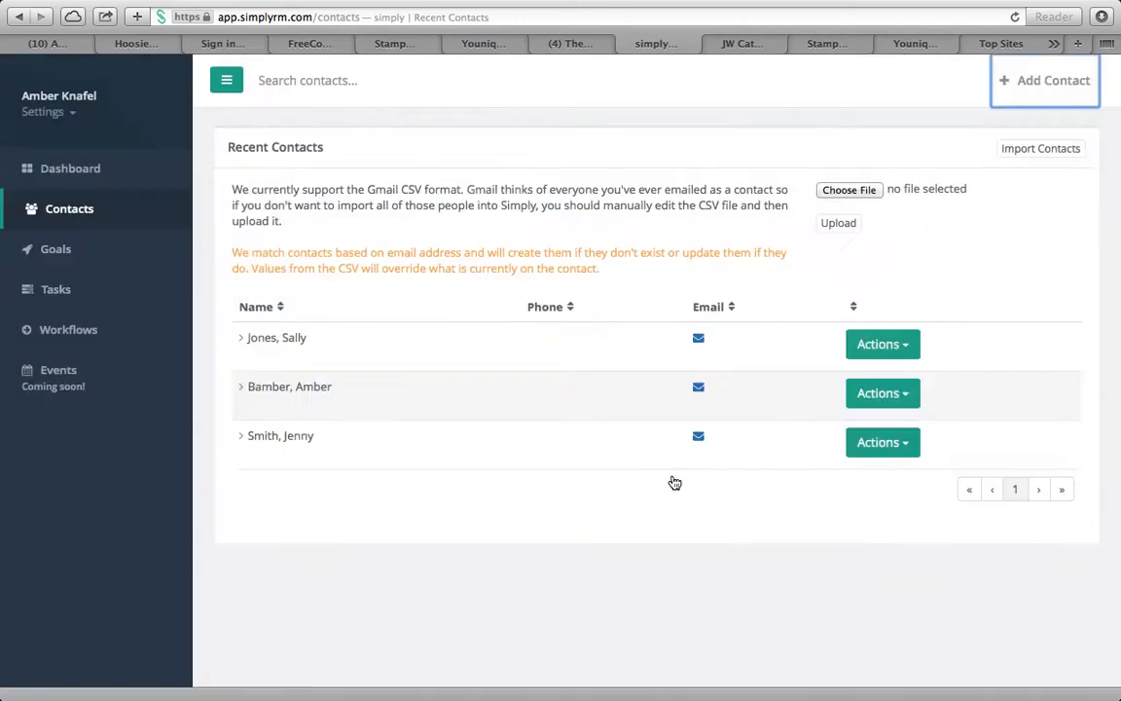
left_click(545, 491)
left_click(94, 209)
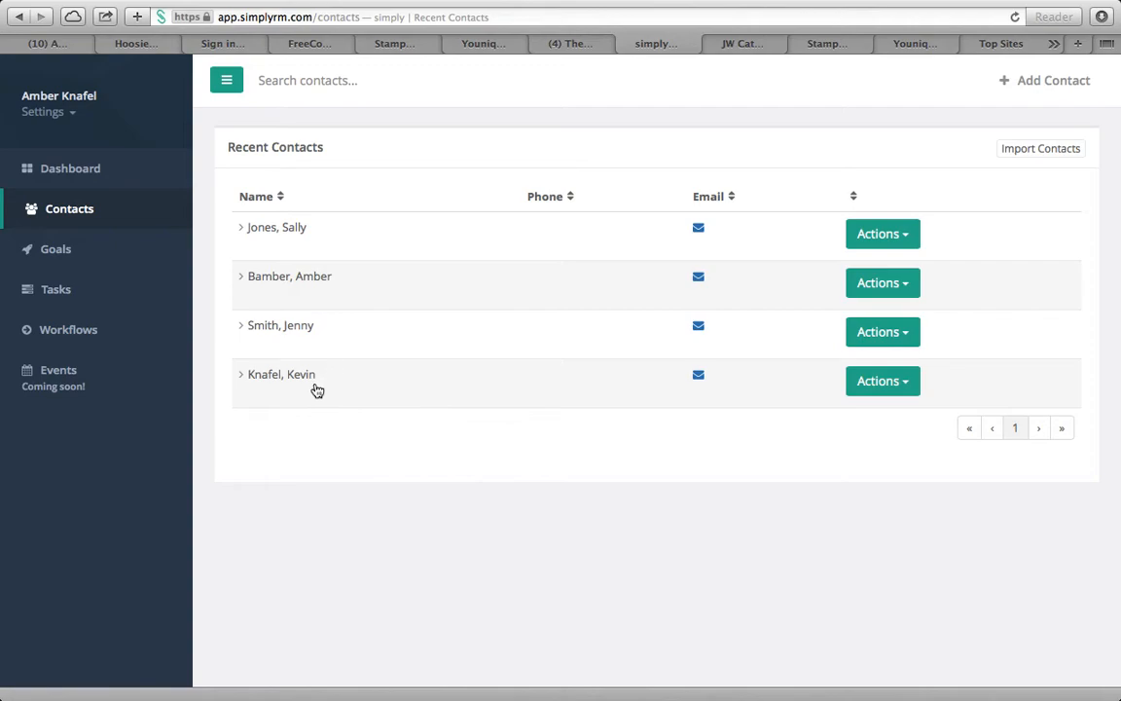
left_click(296, 377)
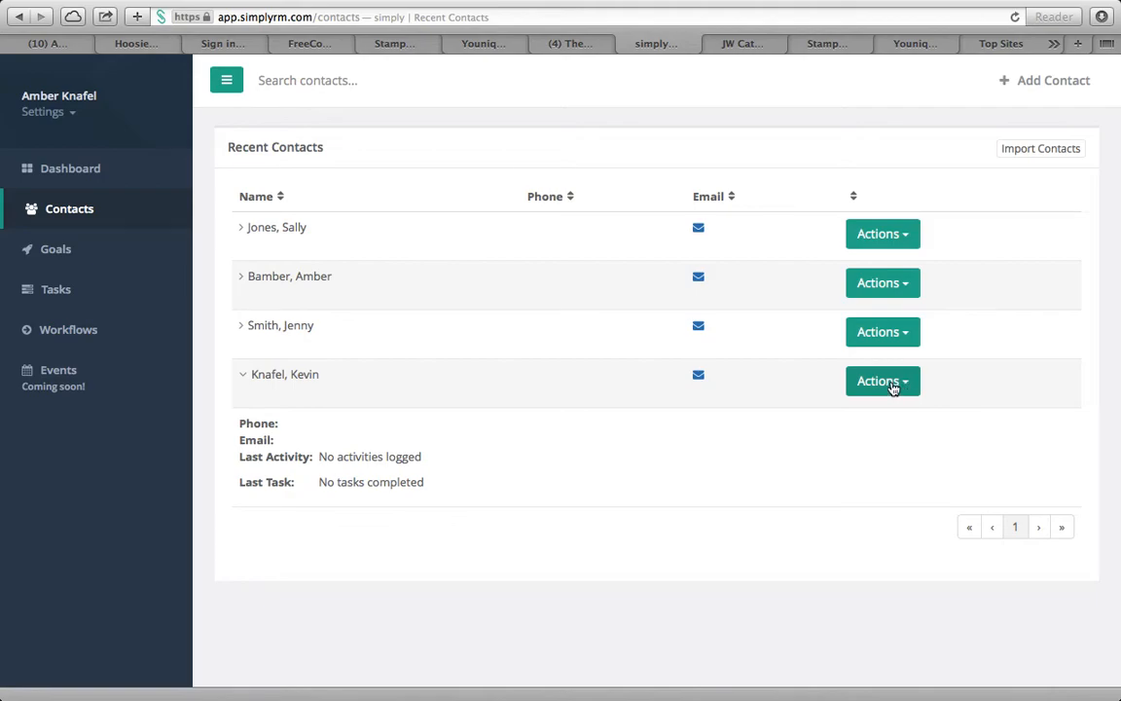
left_click(893, 387)
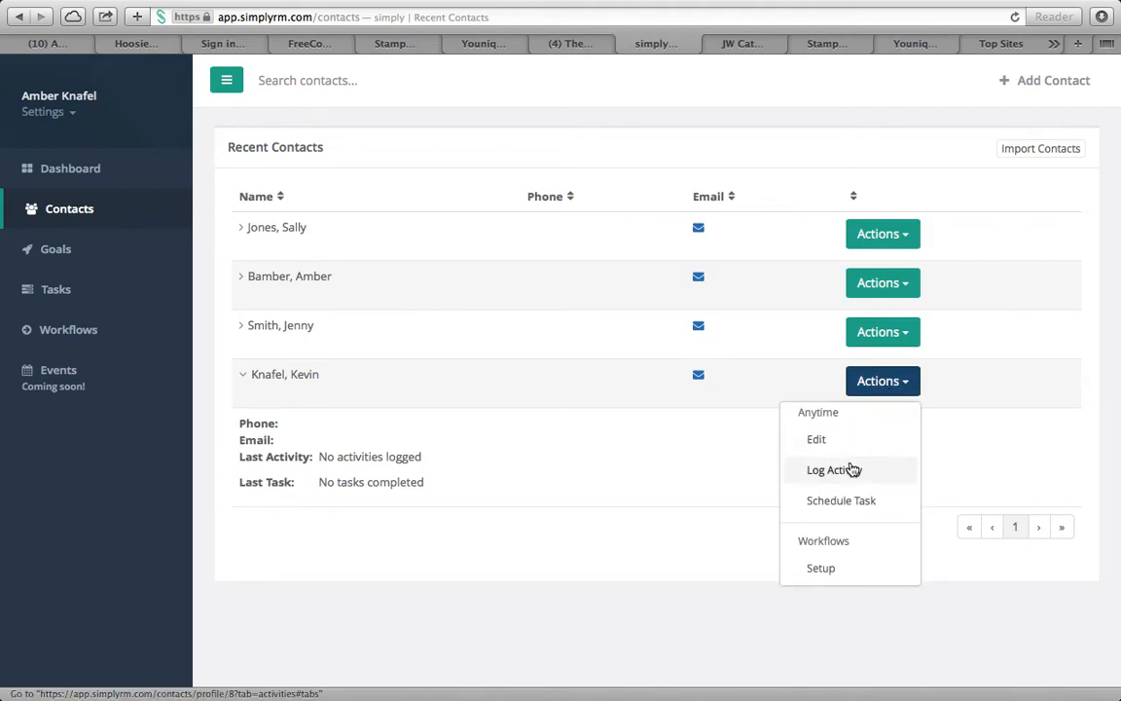
Draft an Order activity with the note '3D, Chiffon Liquid' on the new contact's profile
left_click(856, 475)
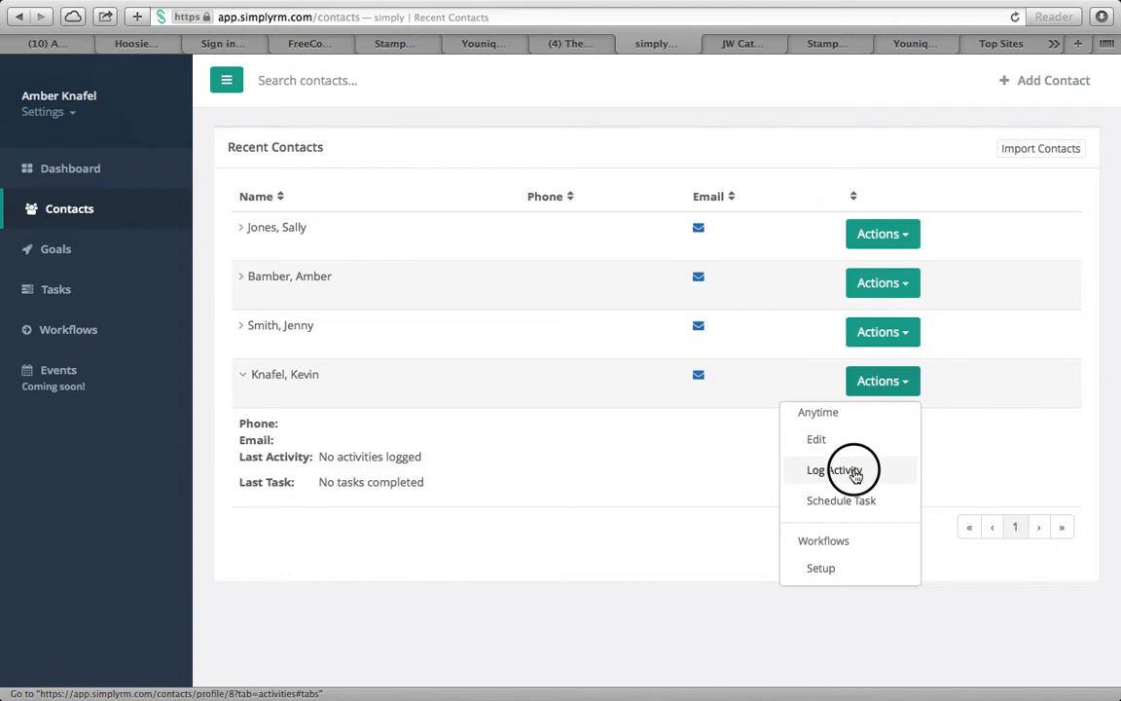
scroll(760, 214, "up", 2)
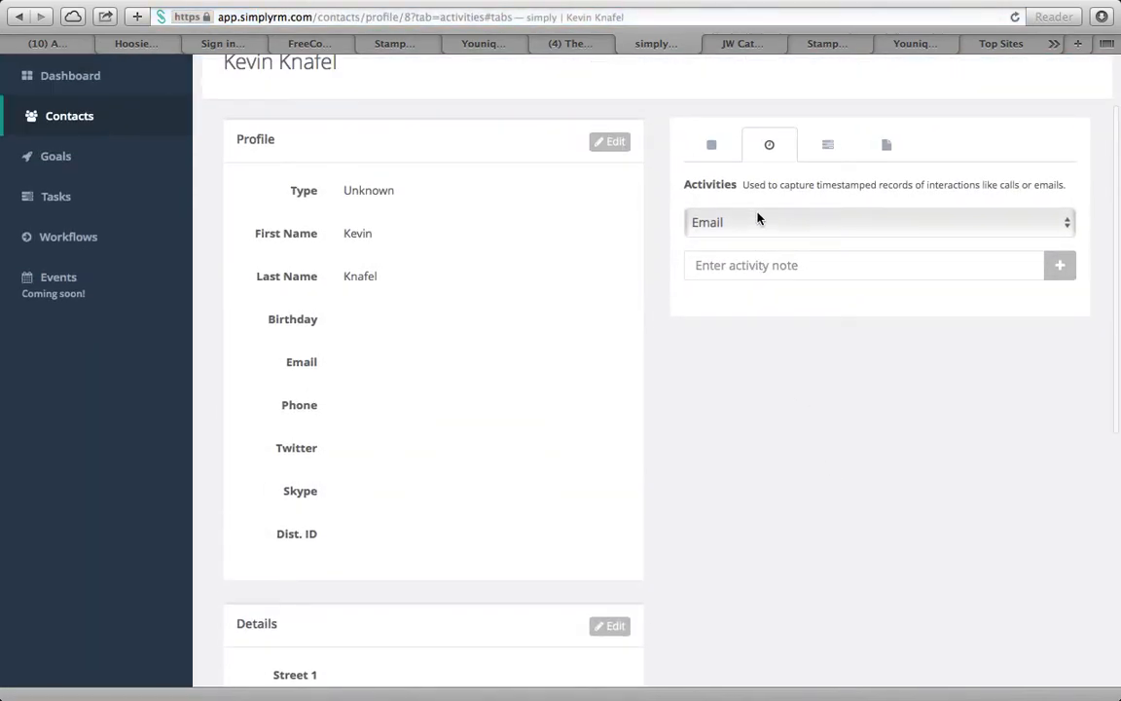
left_click(785, 228)
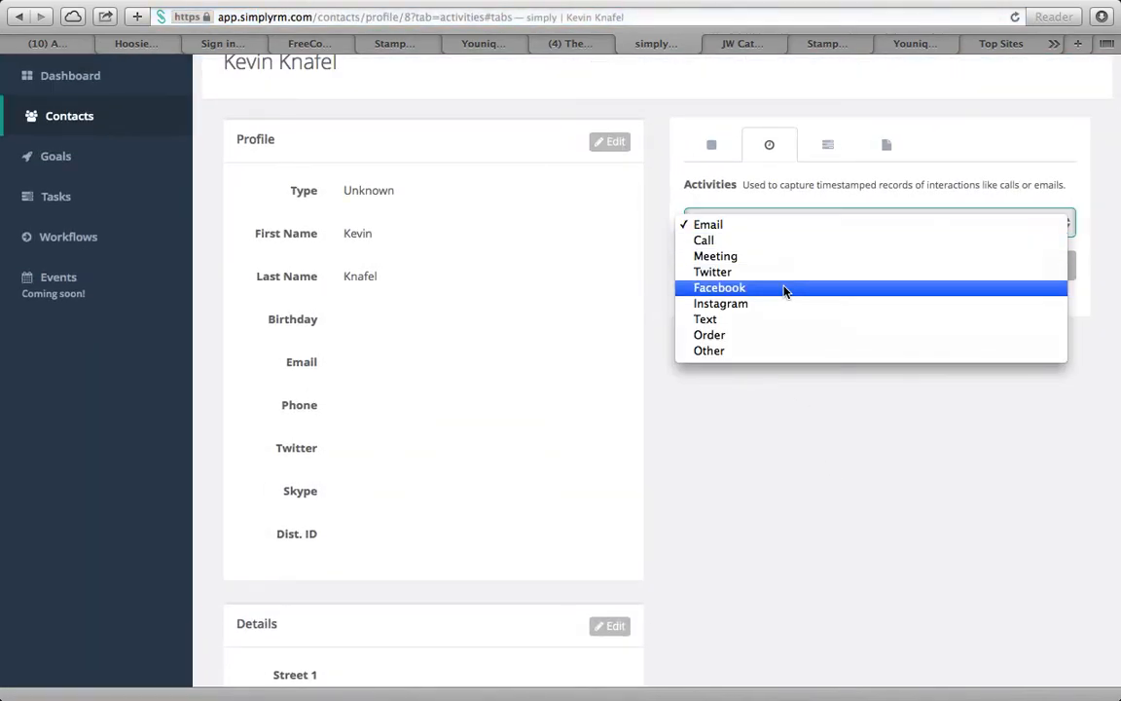
left_click(787, 334)
left_click(754, 272)
type("3D")
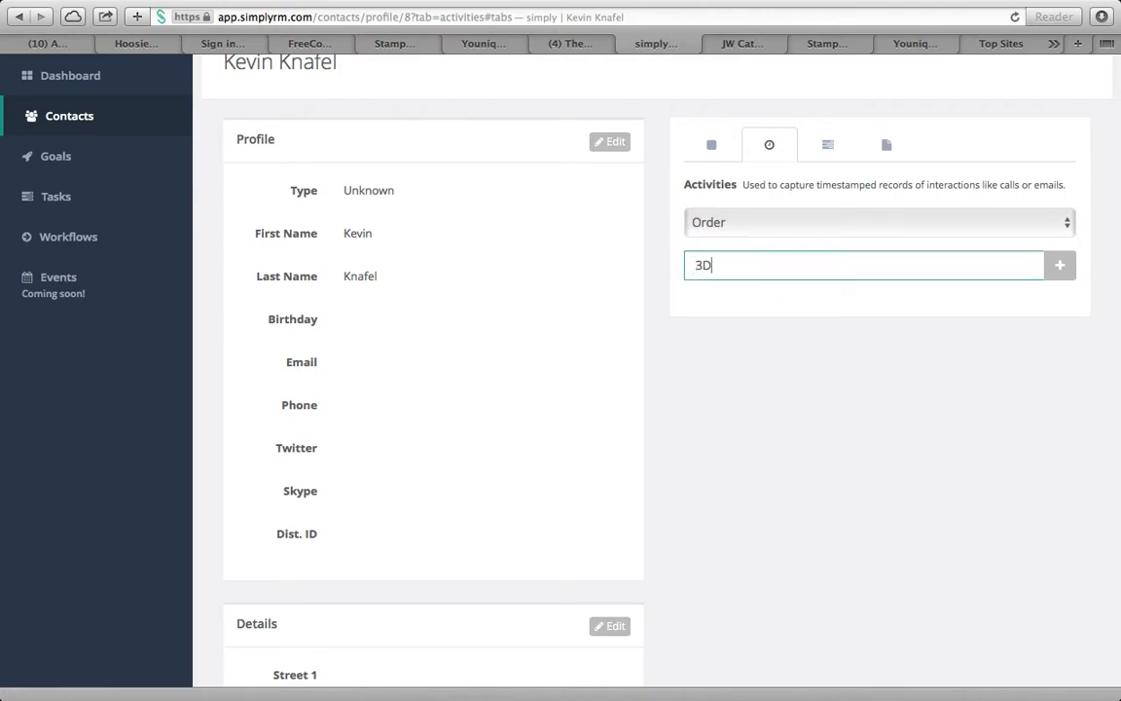
type(", Chiffon Liquid")
left_click(1061, 273)
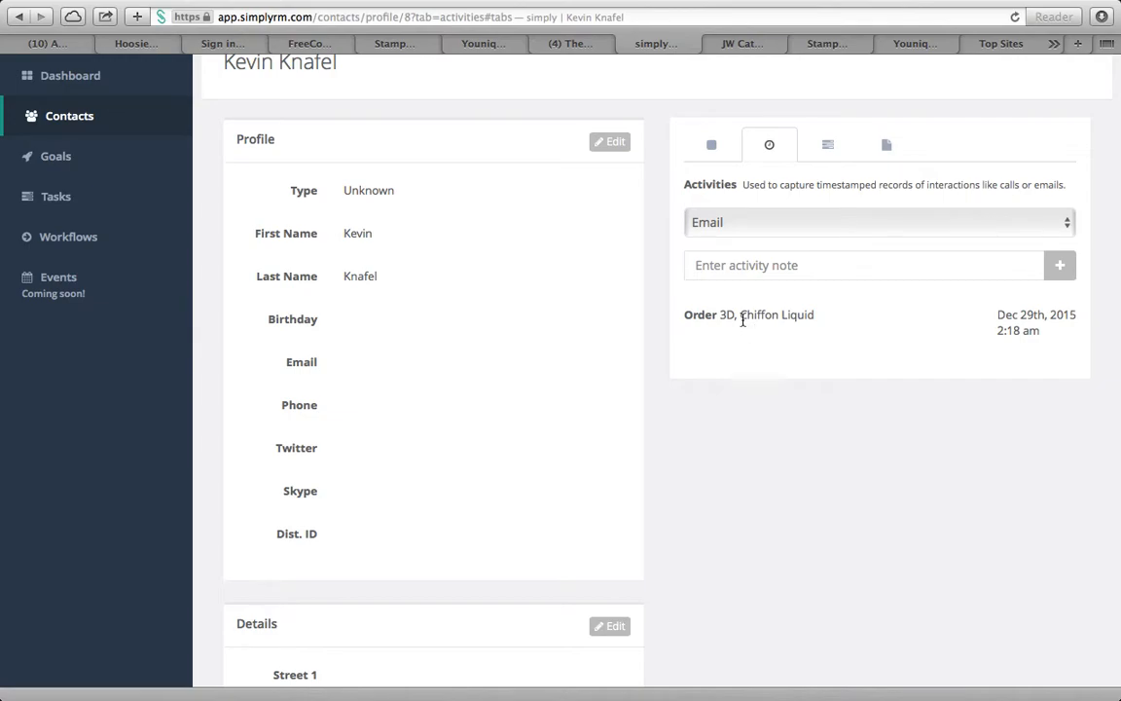
Save a note saying he's interested in the biz opp after the holidays
left_click(716, 145)
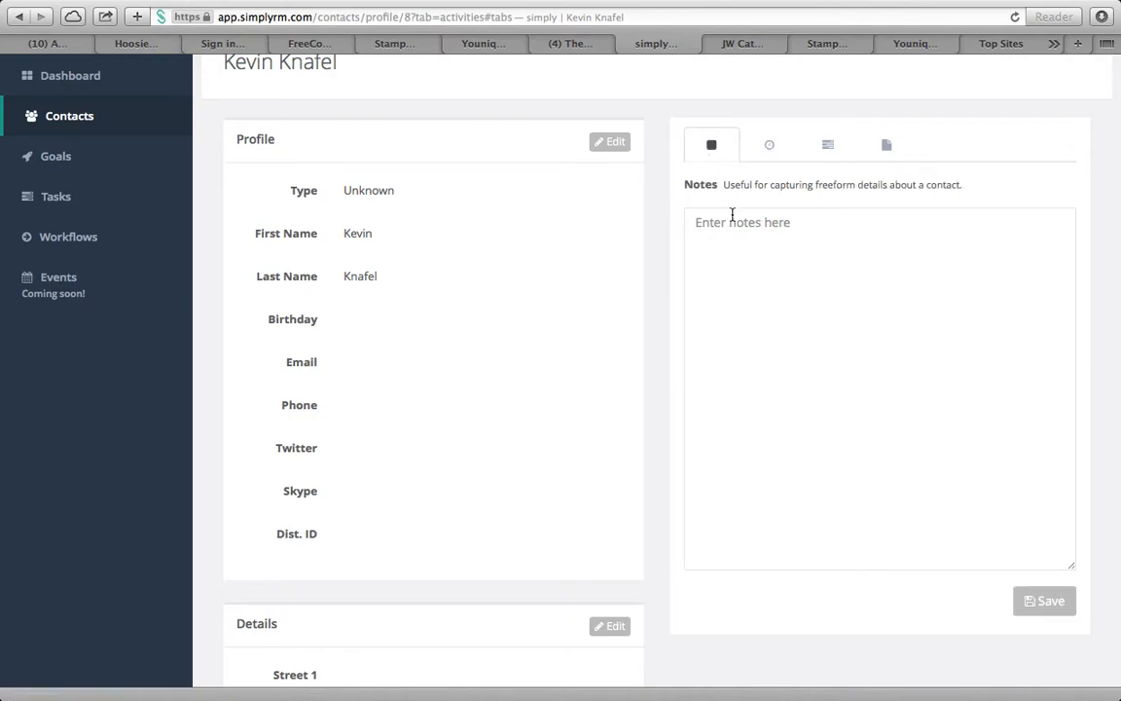
left_click(737, 225)
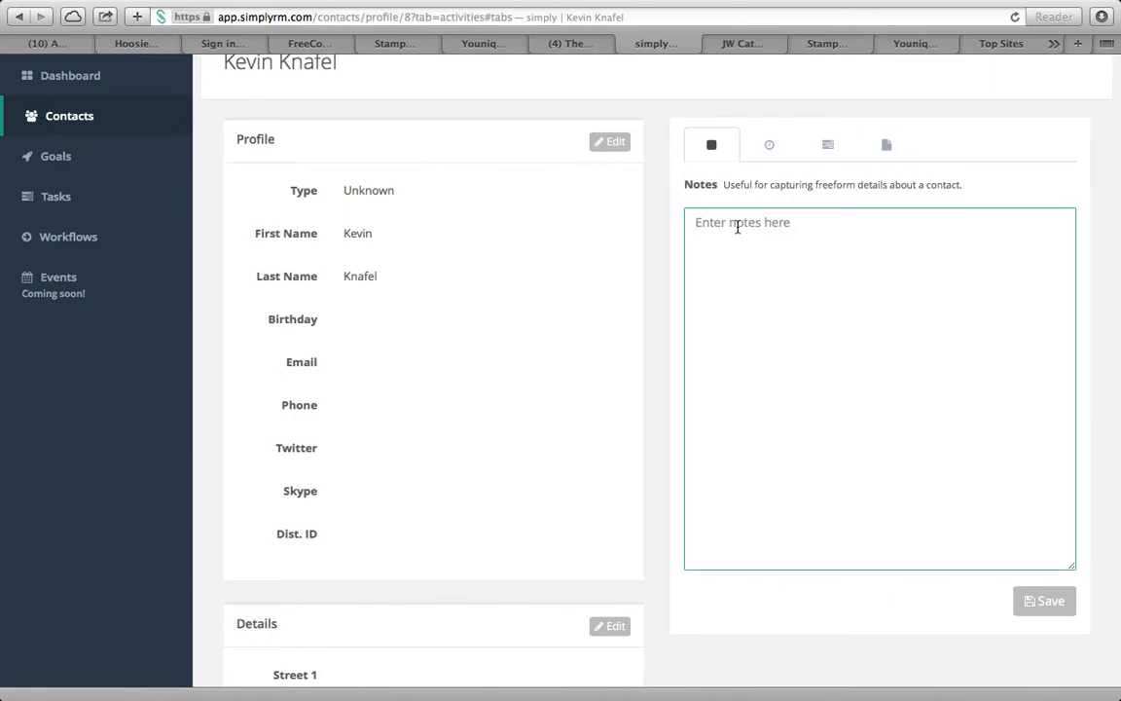
type("He")
key("BackSpace")
type("s")
type("'s intere")
type("sted in the biz")
type(" opp")
type(" after the ho")
type("lidays")
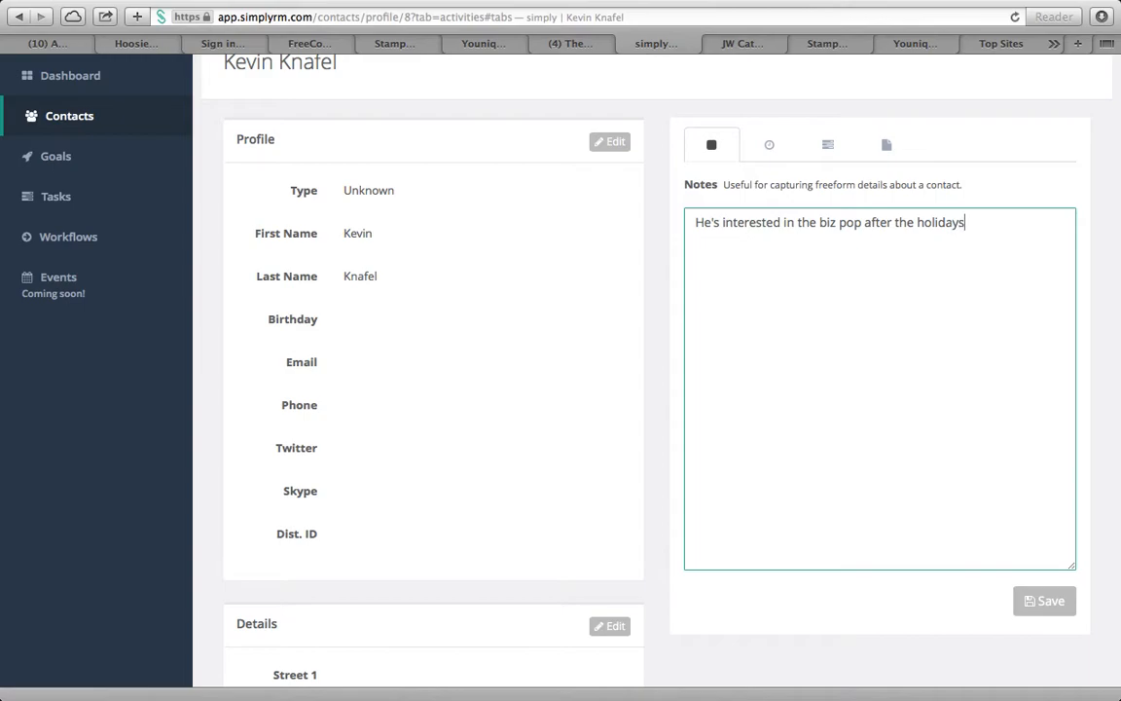
left_click(1054, 603)
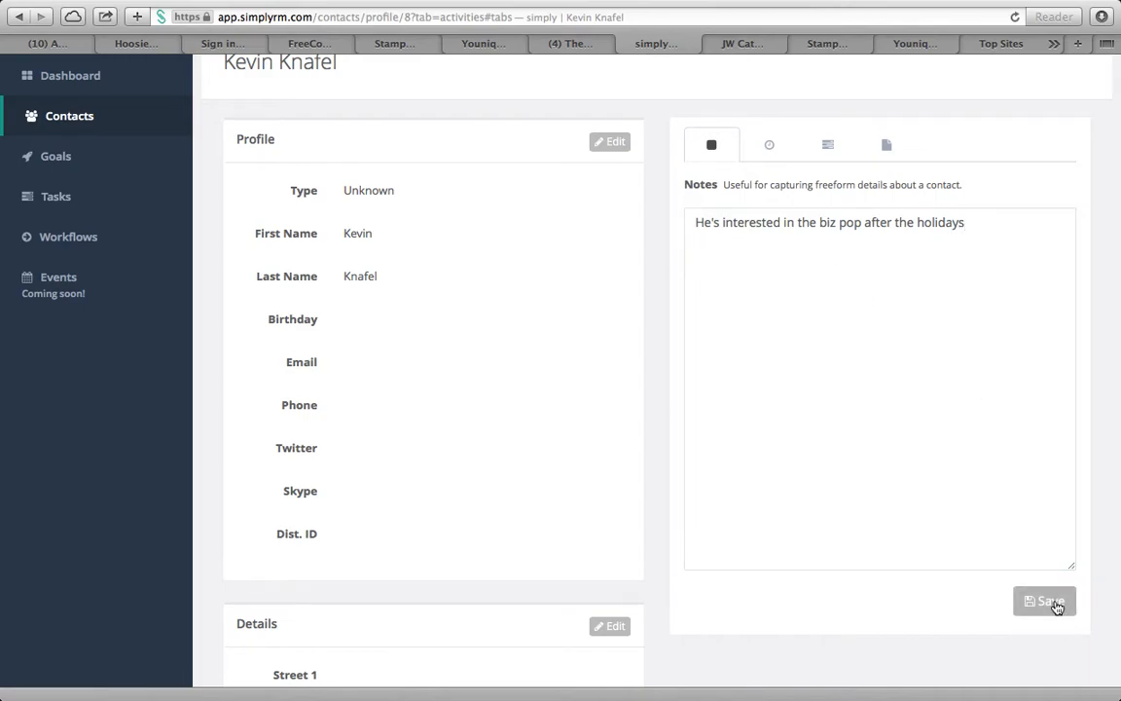
Switch between Notes and Activities, ending on the contact's activity log
left_click(770, 146)
left_click(711, 143)
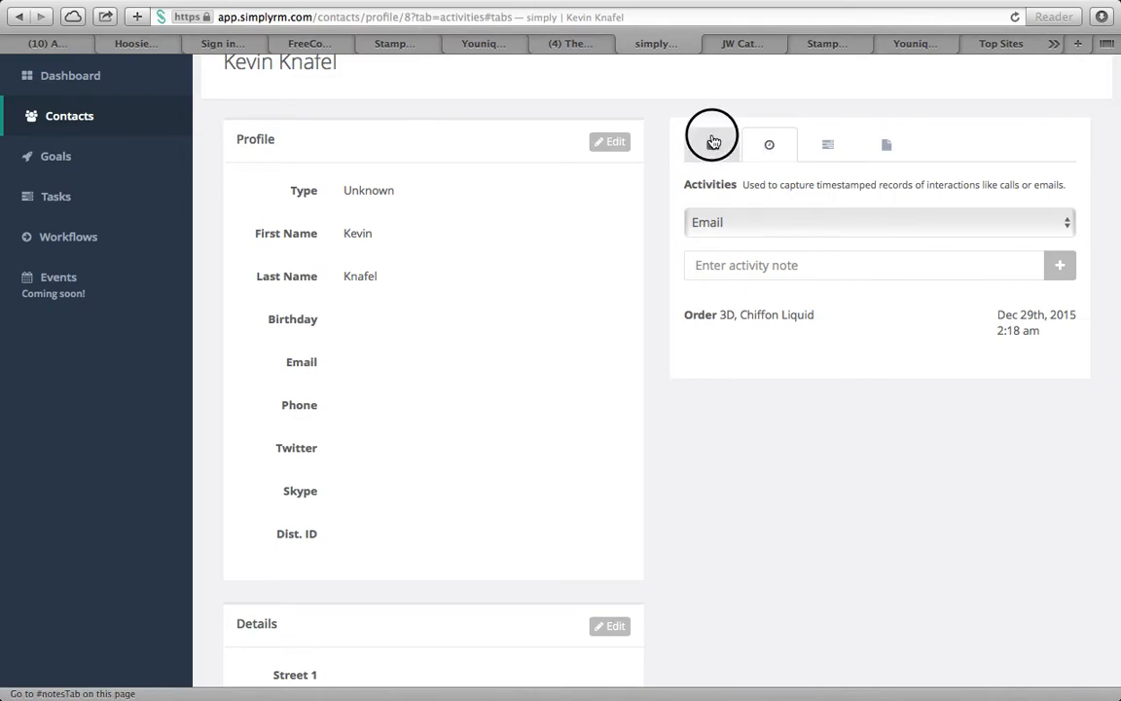
left_click(767, 145)
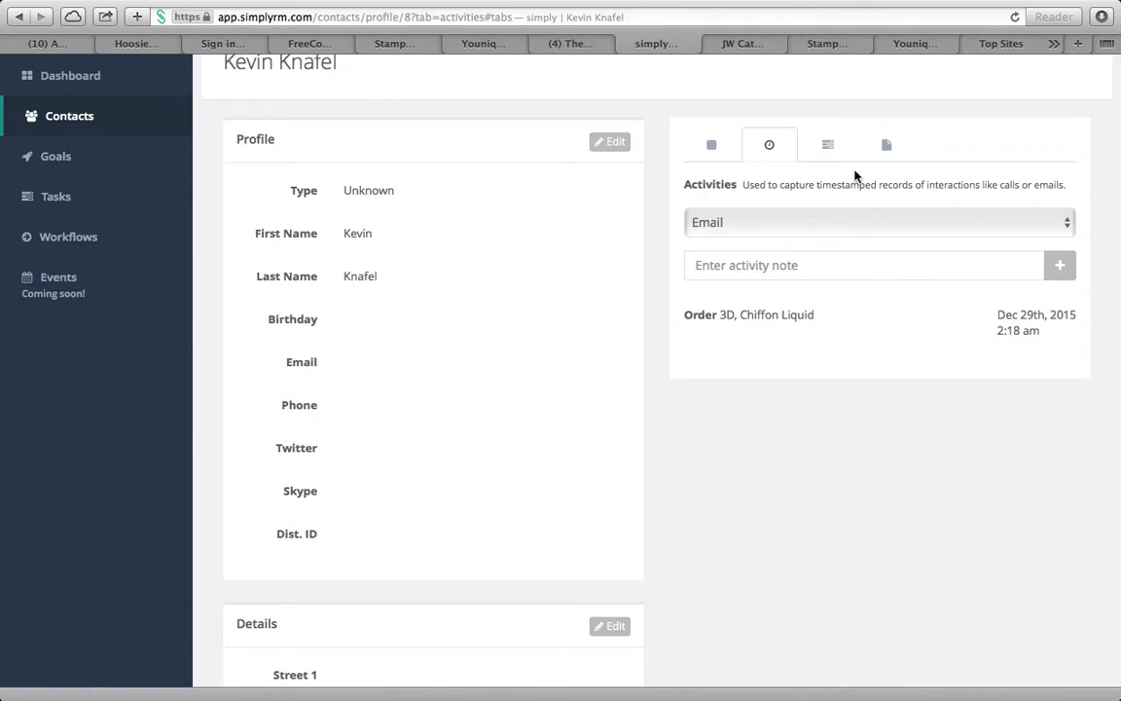
Start a new task for the contact due Dec 31st, 2015, at any time
left_click(828, 148)
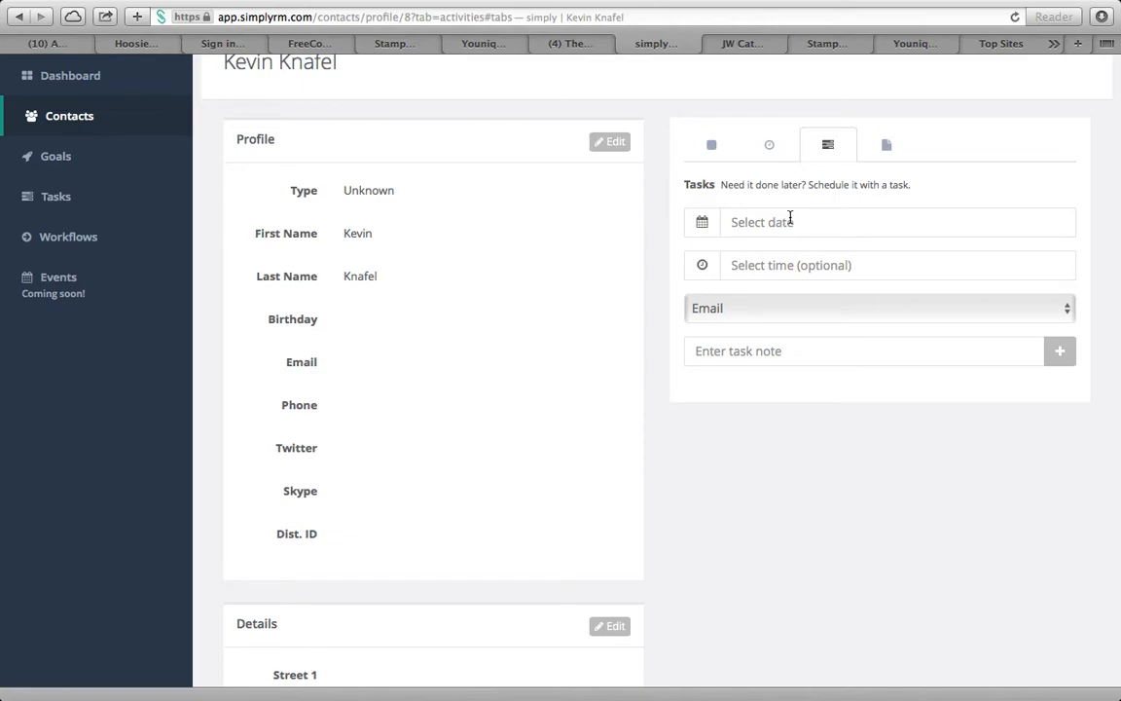
left_click(781, 221)
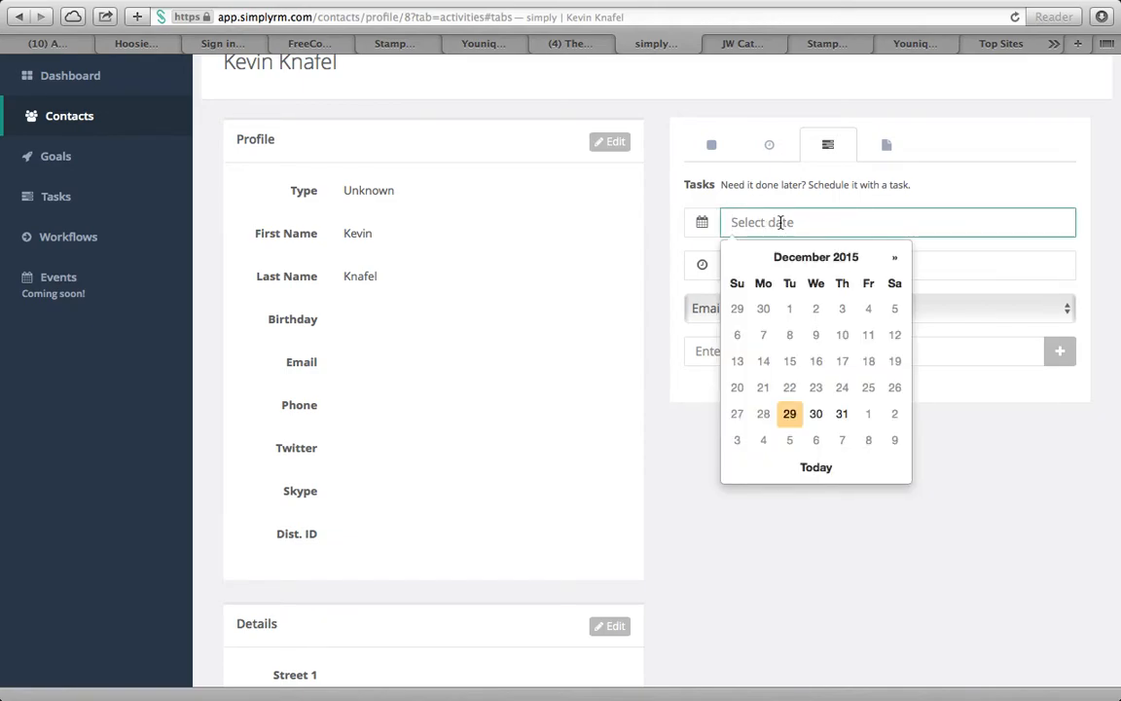
left_click(840, 414)
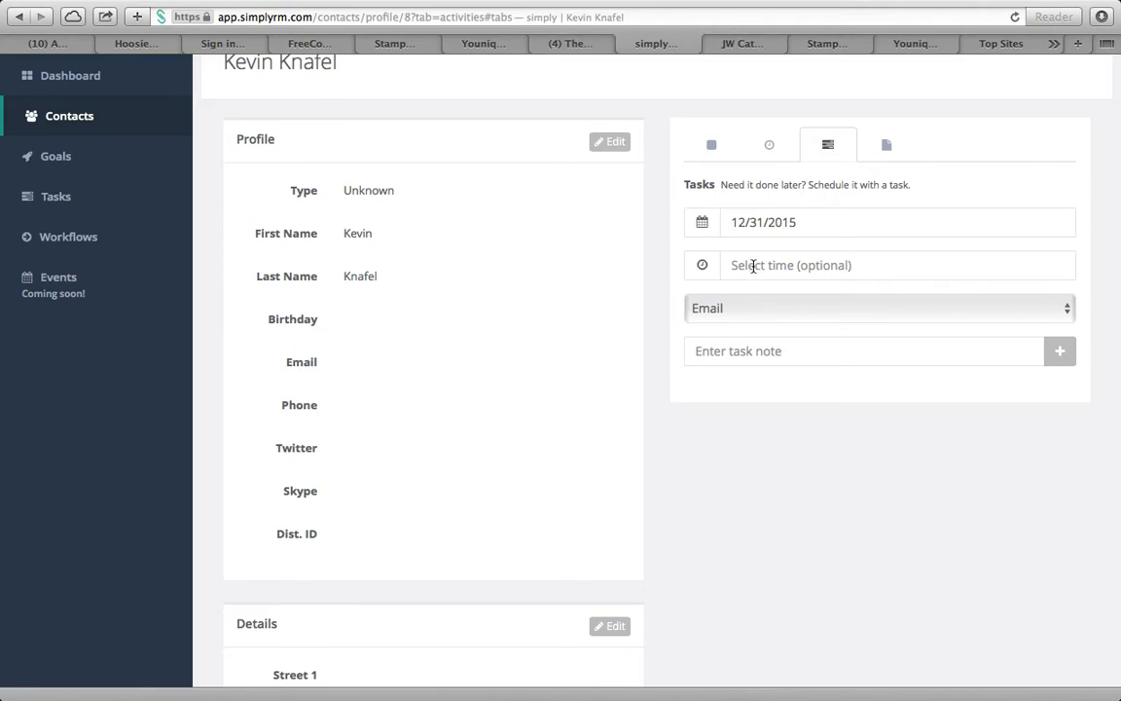
left_click(821, 267)
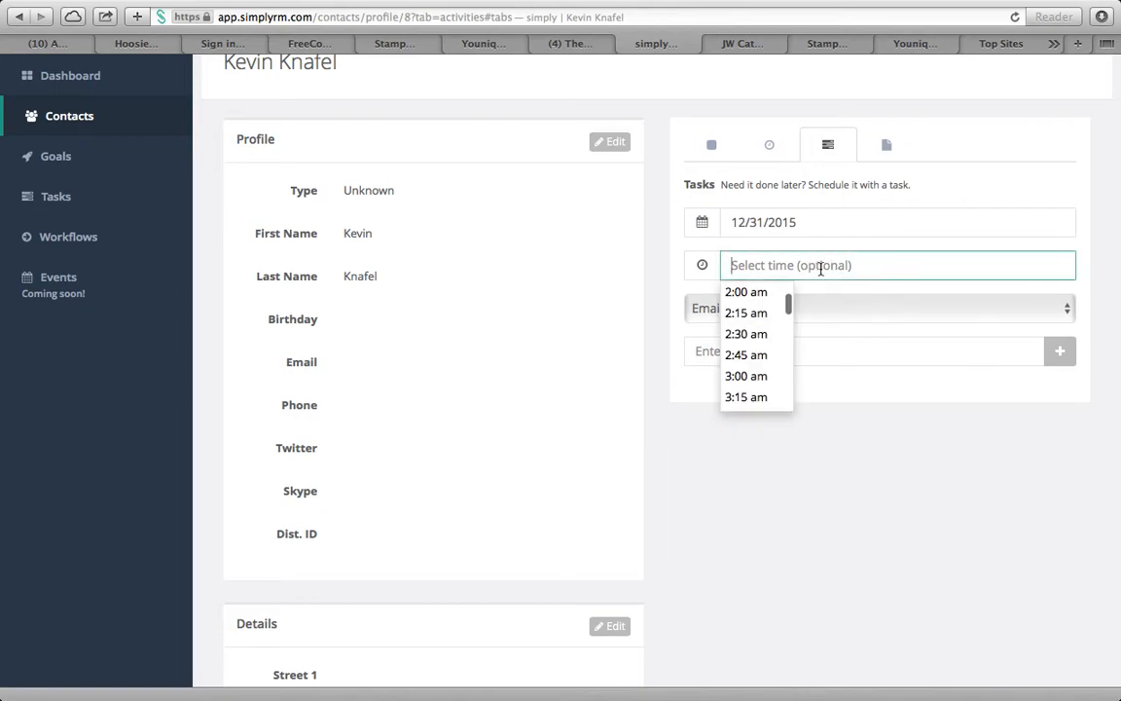
scroll(774, 331, "down", 5)
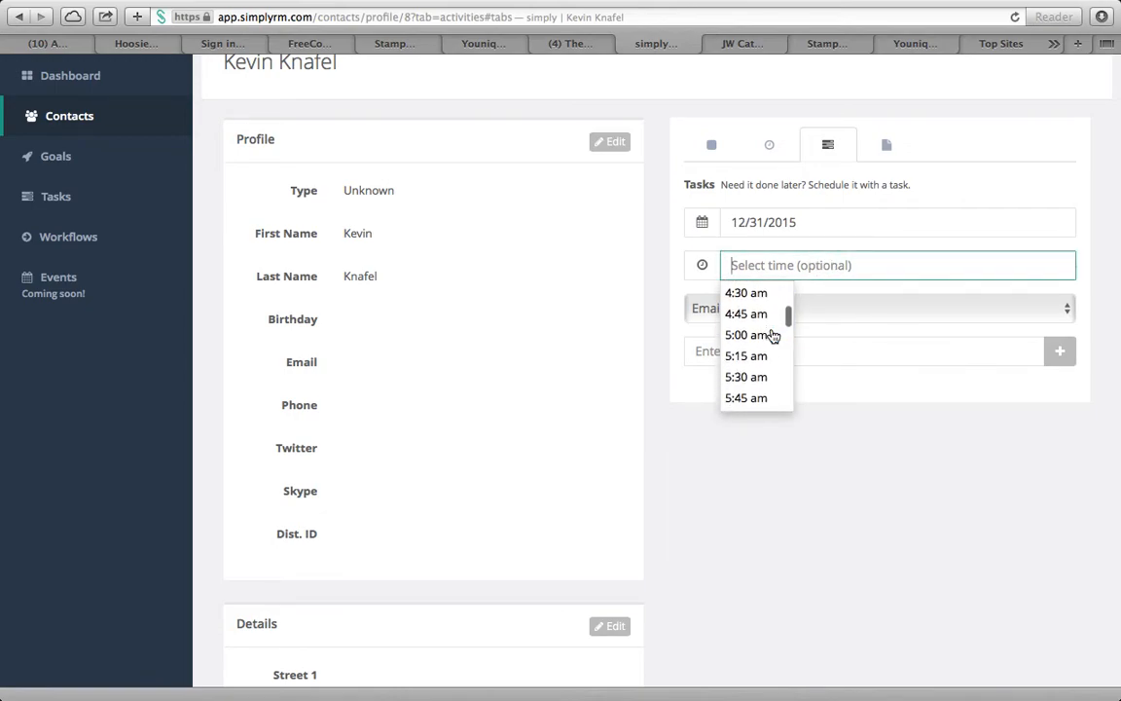
Make it a Call task noted 'F/u' and add it to the task list
left_click(841, 308)
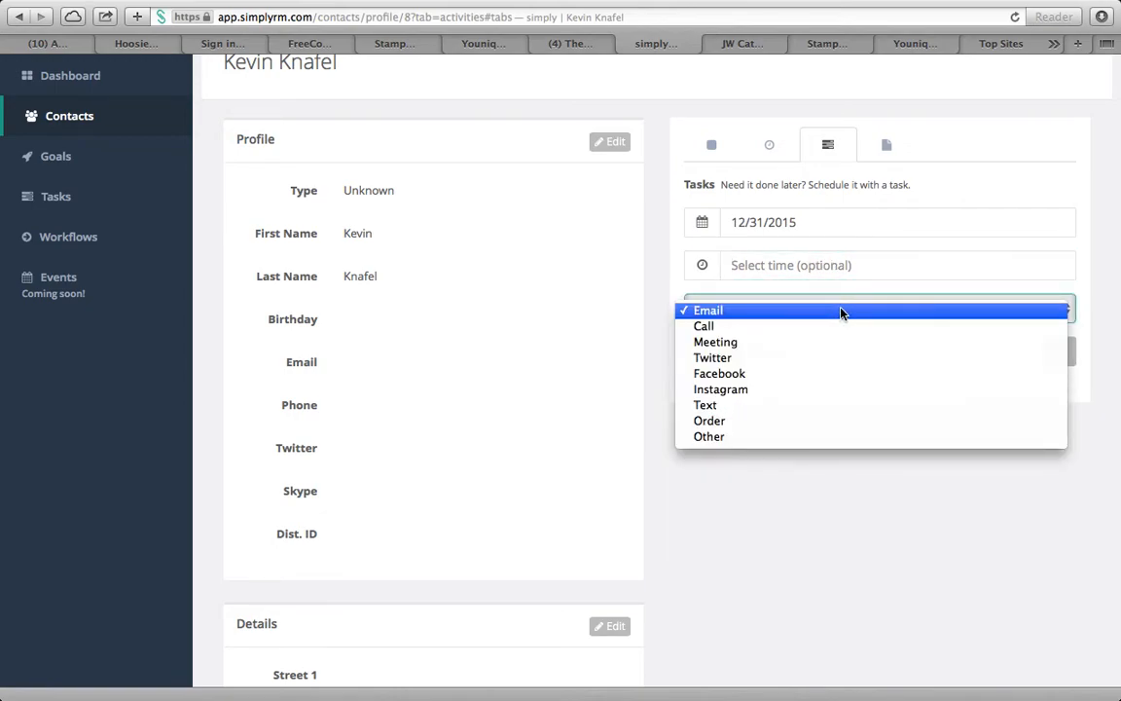
left_click(840, 327)
left_click(801, 351)
type("F/u")
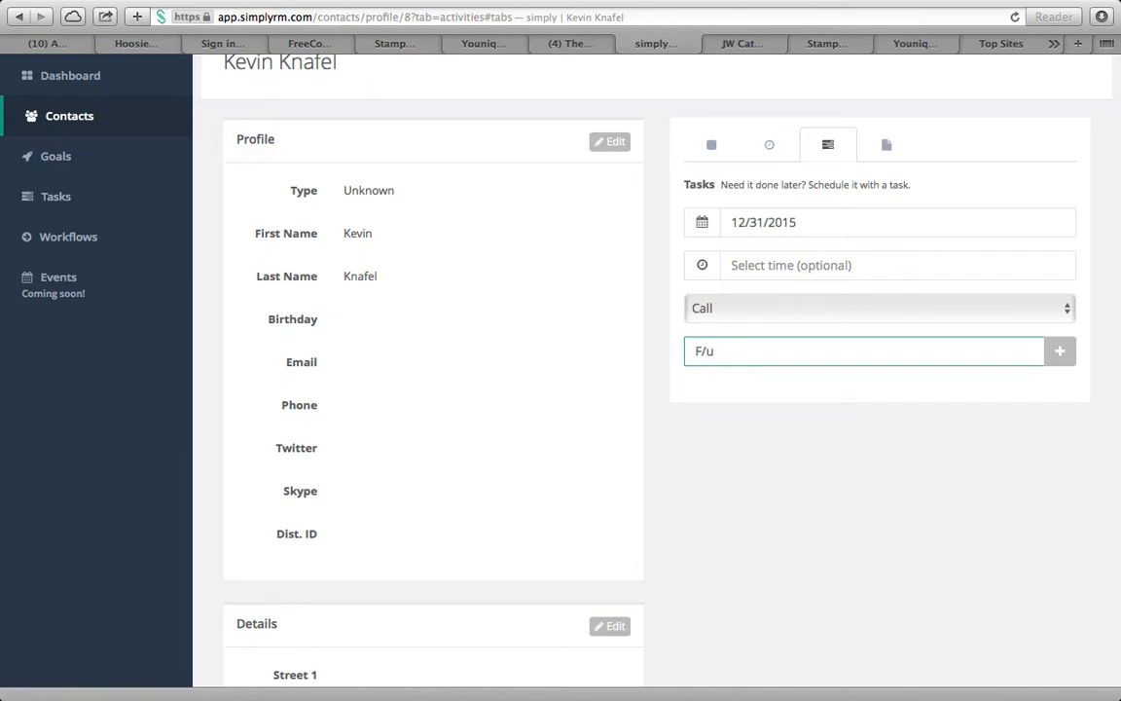
left_click(1064, 355)
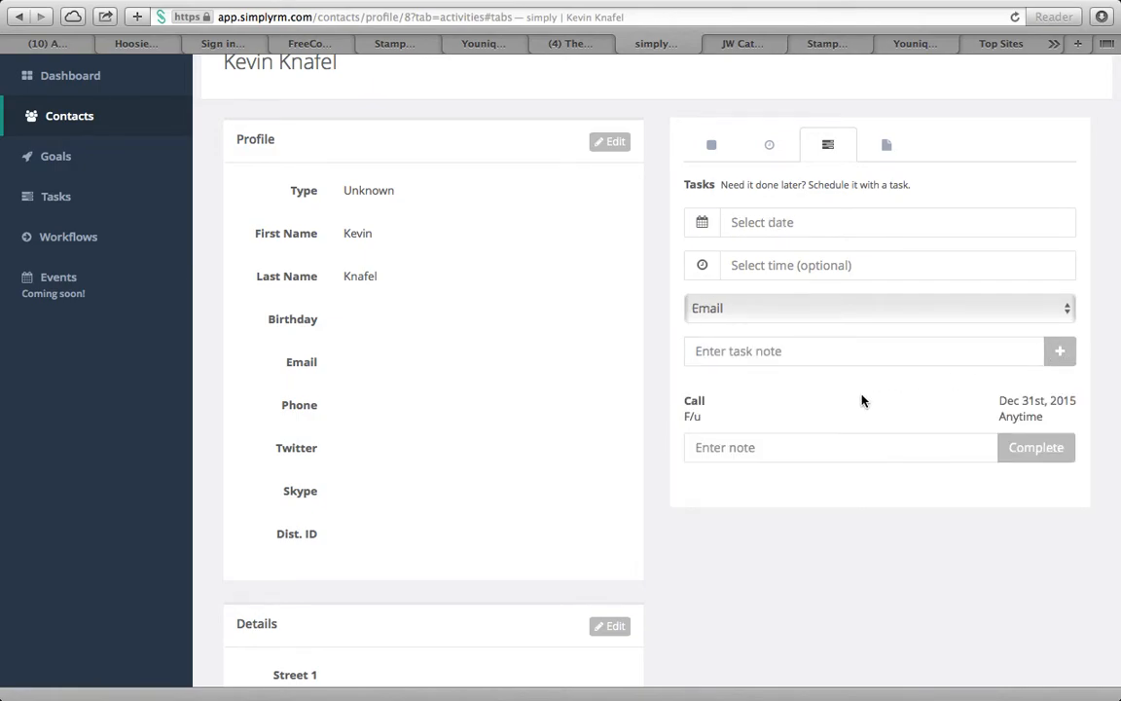
scroll(862, 397, "down", 1)
scroll(862, 397, "down", 3)
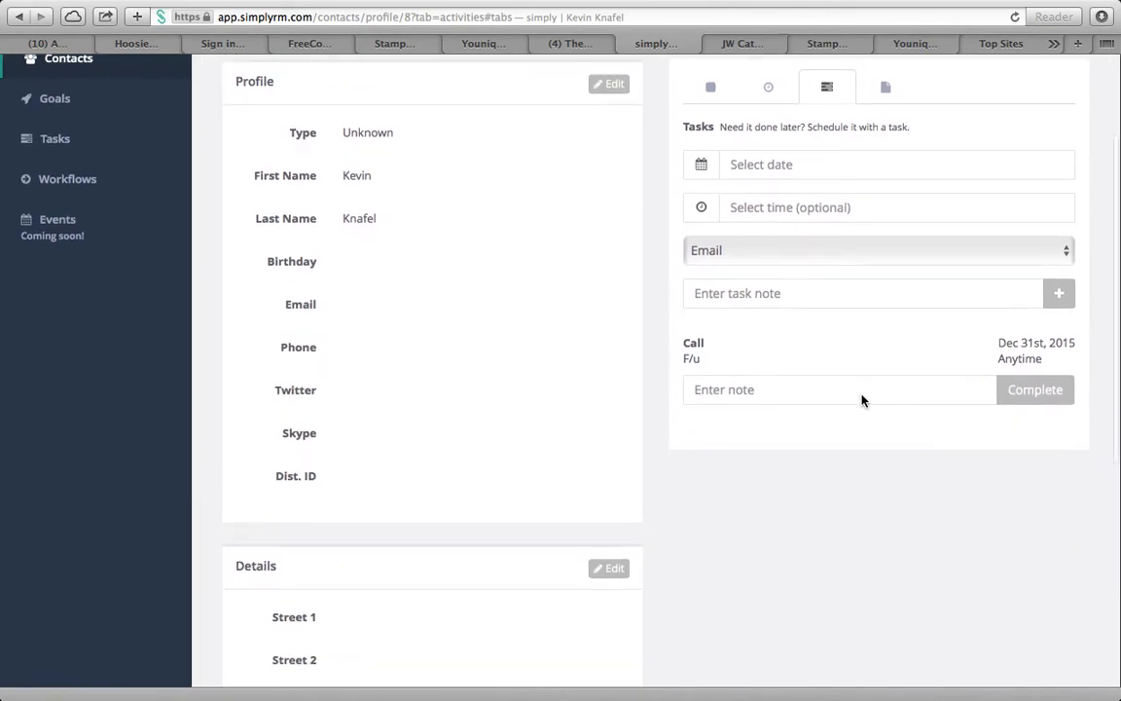
scroll(861, 395, "down", 3)
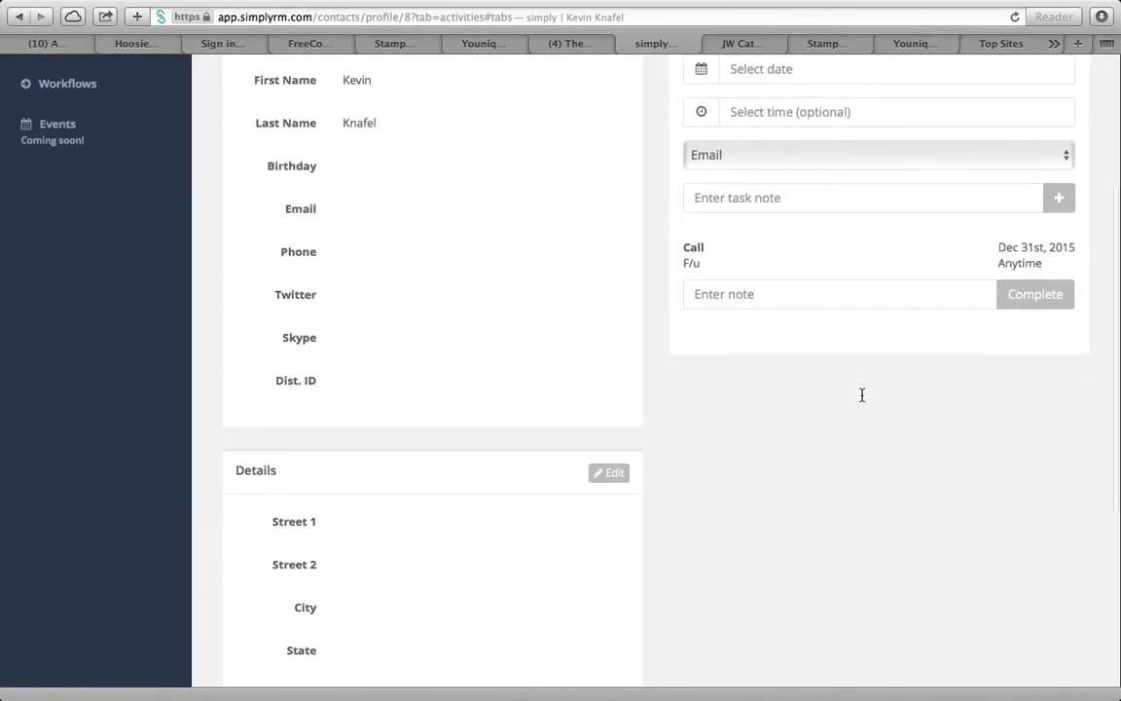
scroll(737, 251, "up", 6)
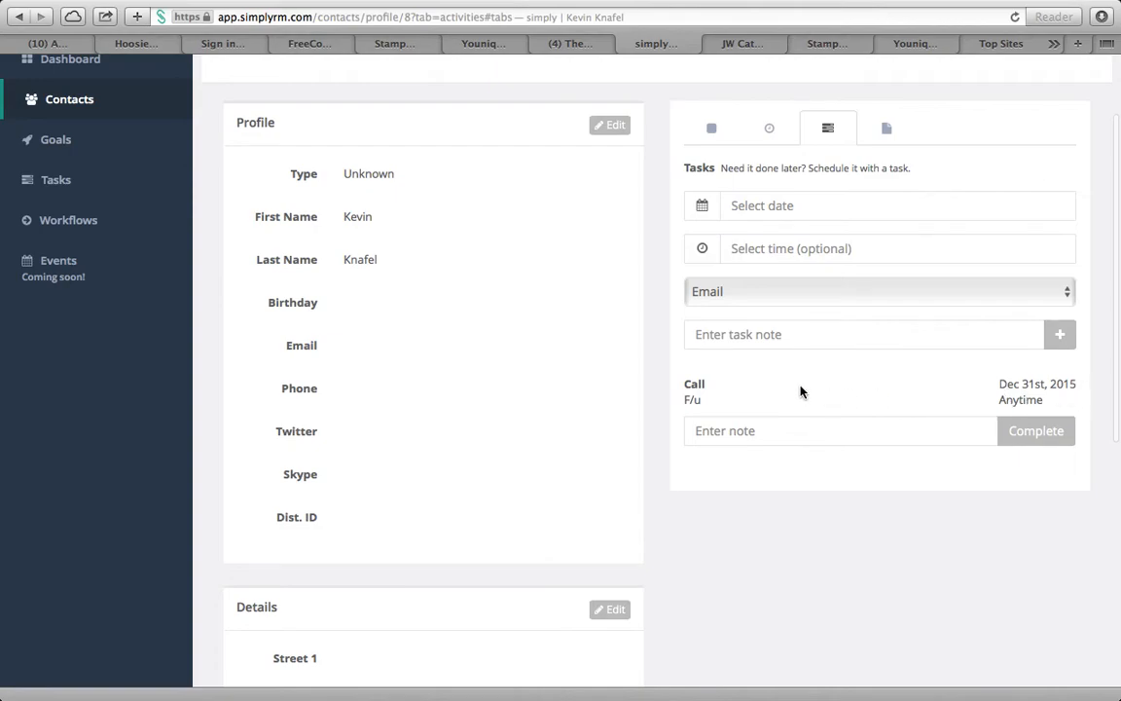
Date another task January 11th, 2016 and set its type to Facebook
left_click(771, 207)
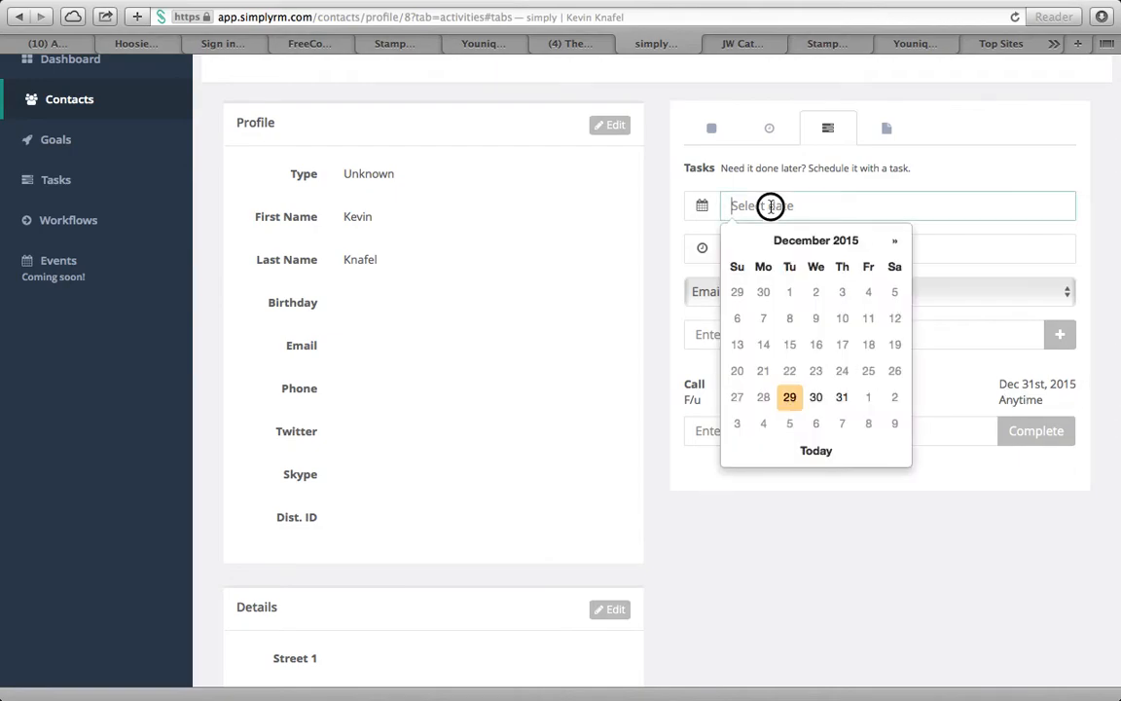
left_click(895, 241)
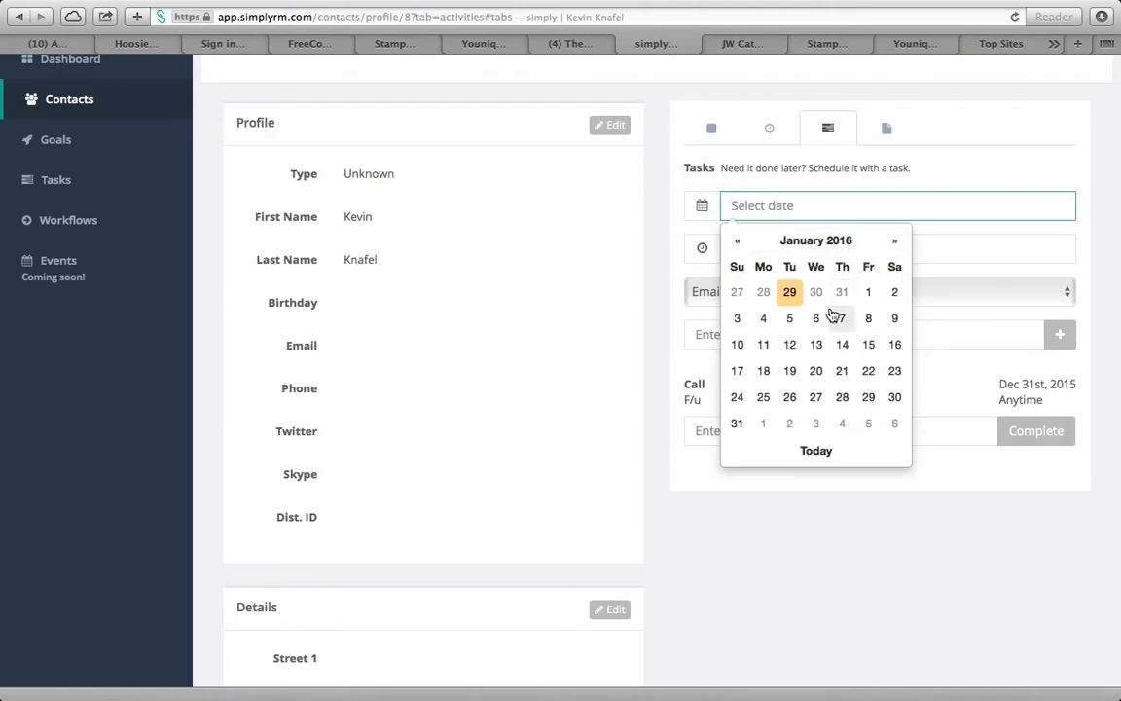
left_click(765, 343)
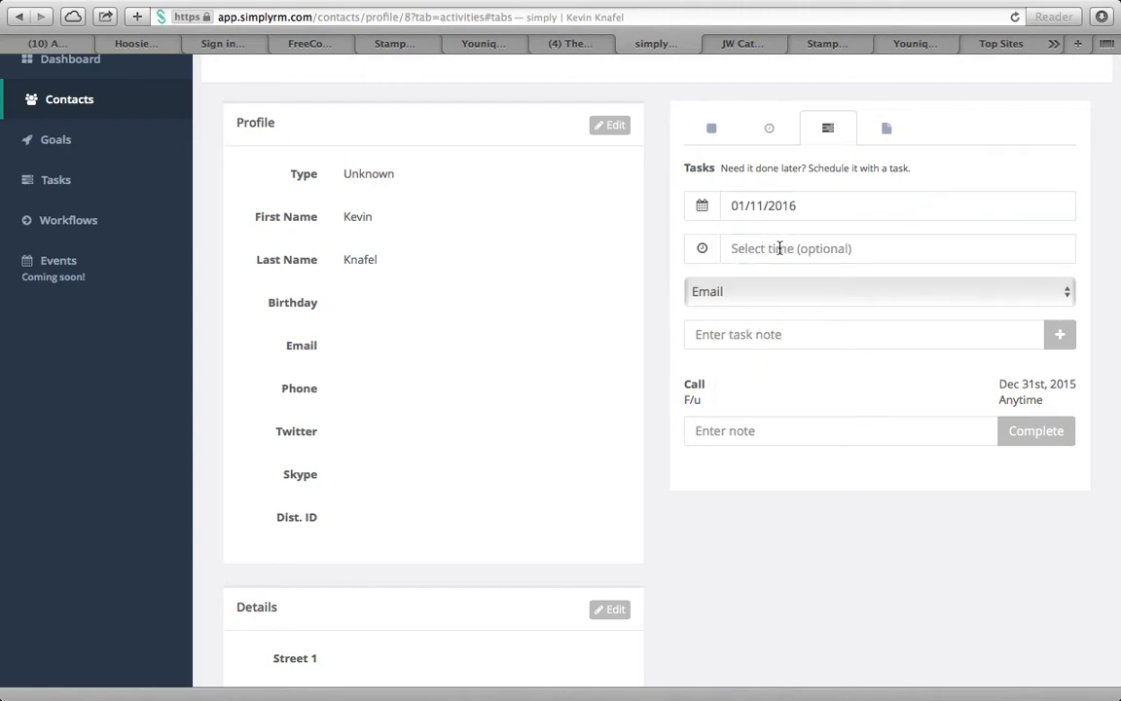
left_click(778, 294)
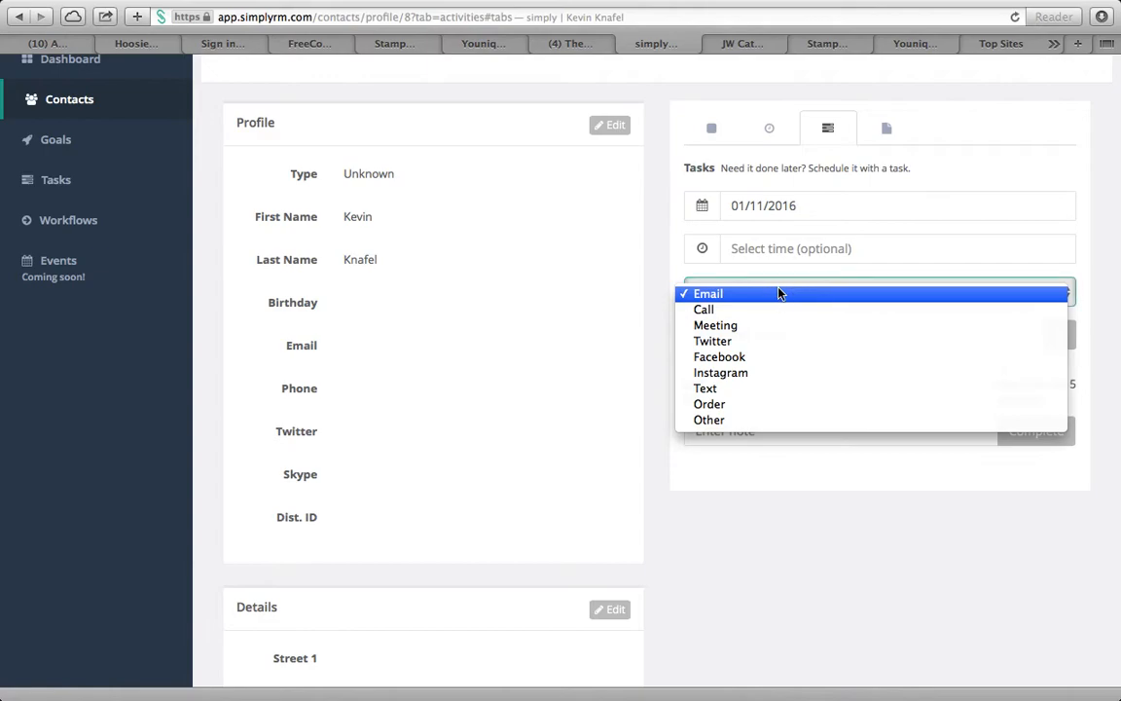
left_click(791, 358)
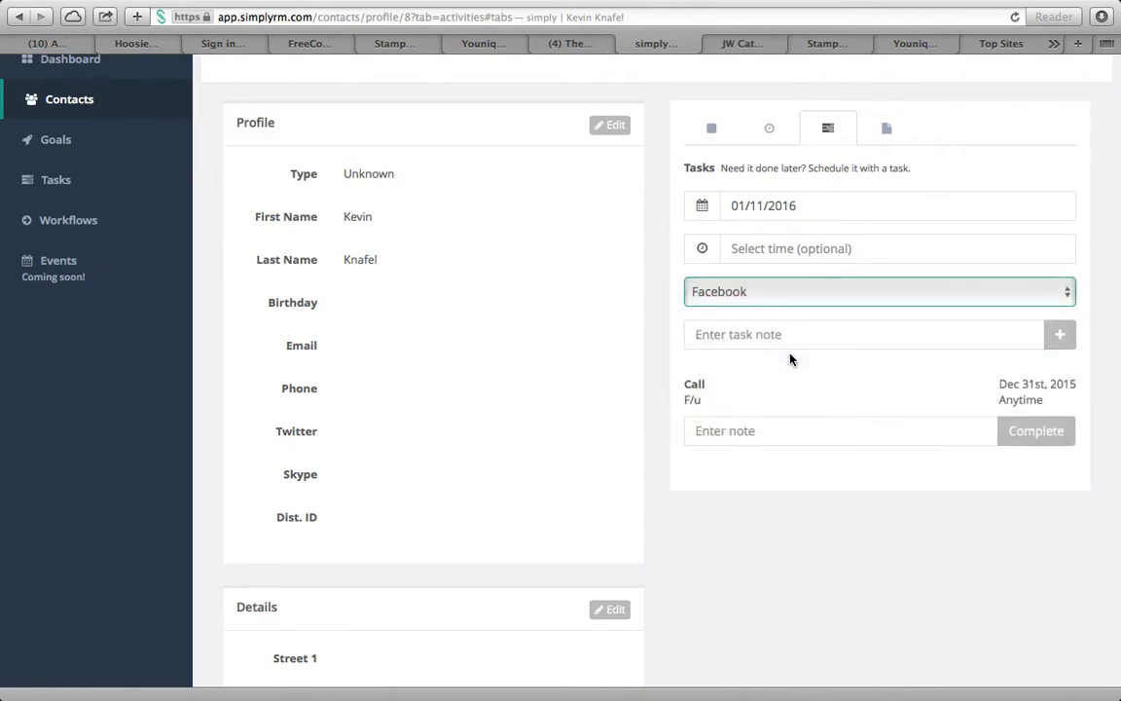
Enter the note 'Follow up on biz opp', correcting the autocorrected word, and add the task
left_click(762, 335)
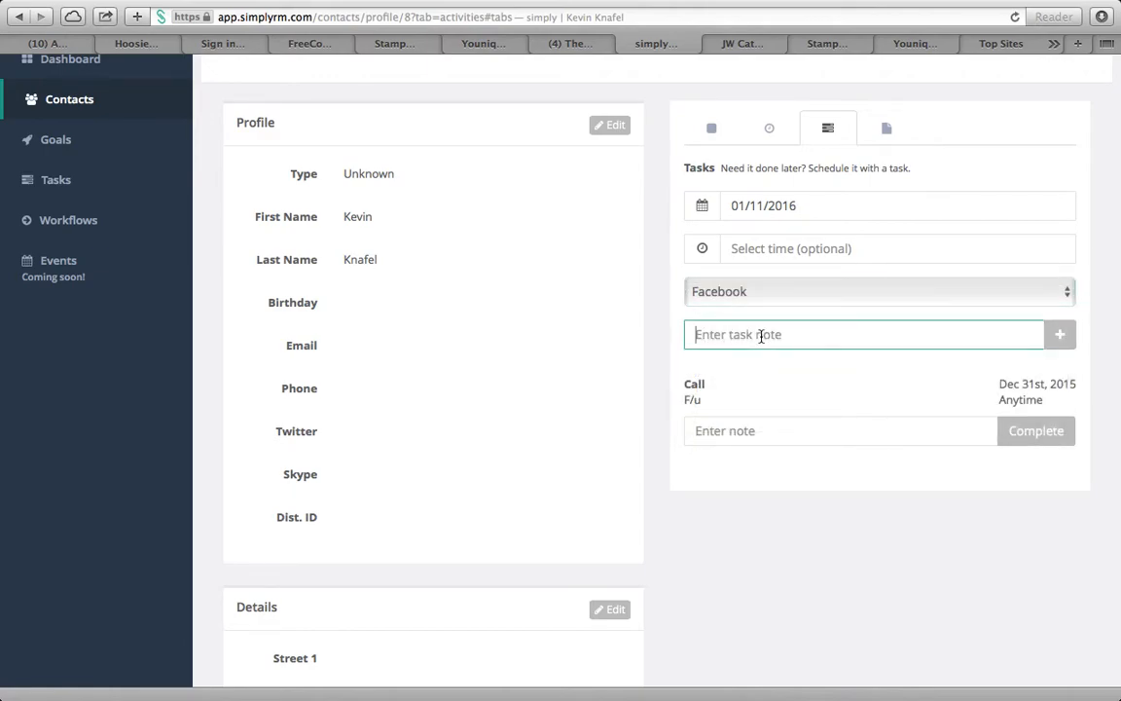
type("Follo")
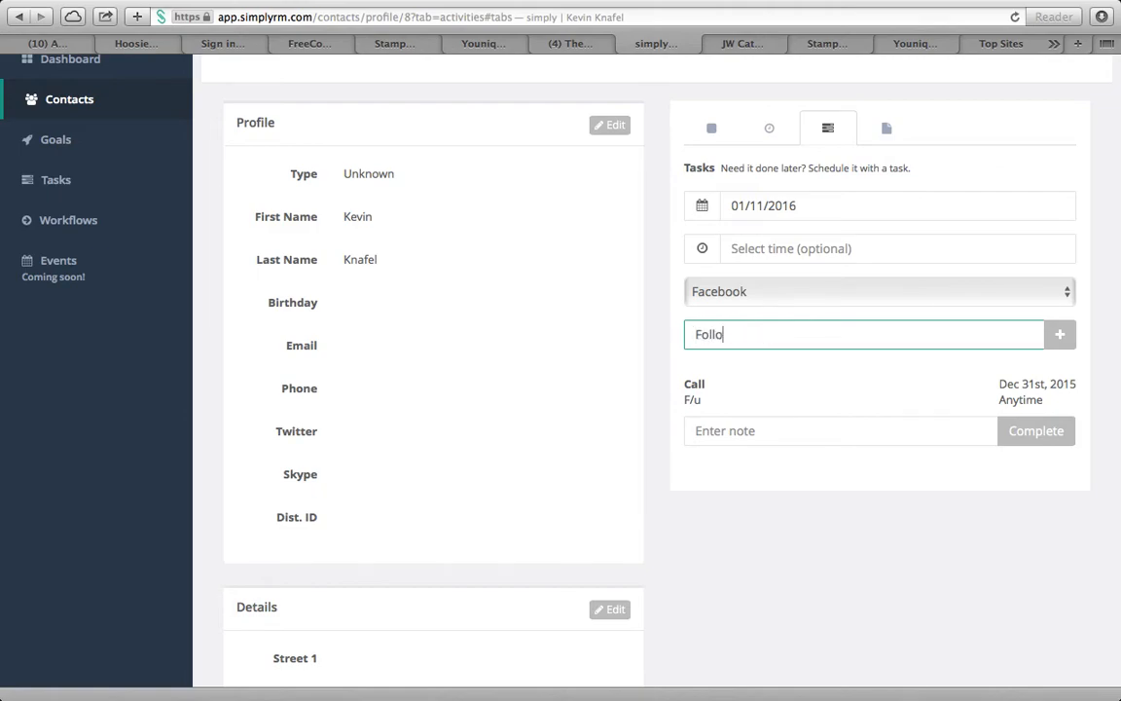
type("w up on biz opp")
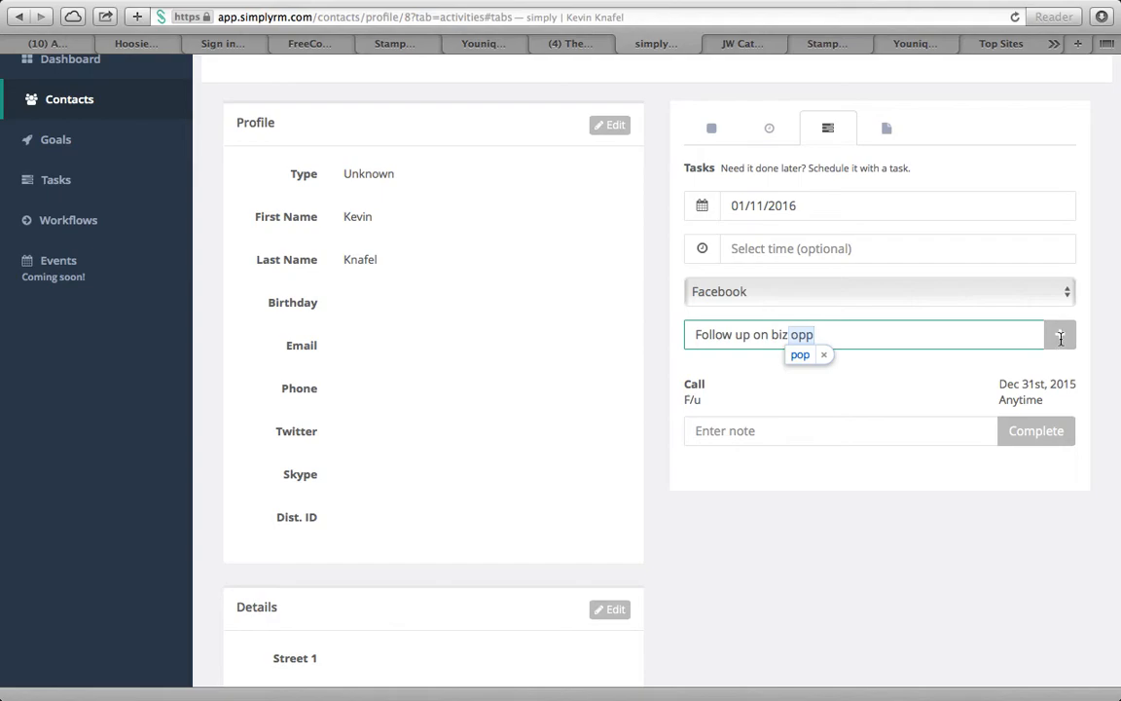
left_click(935, 336)
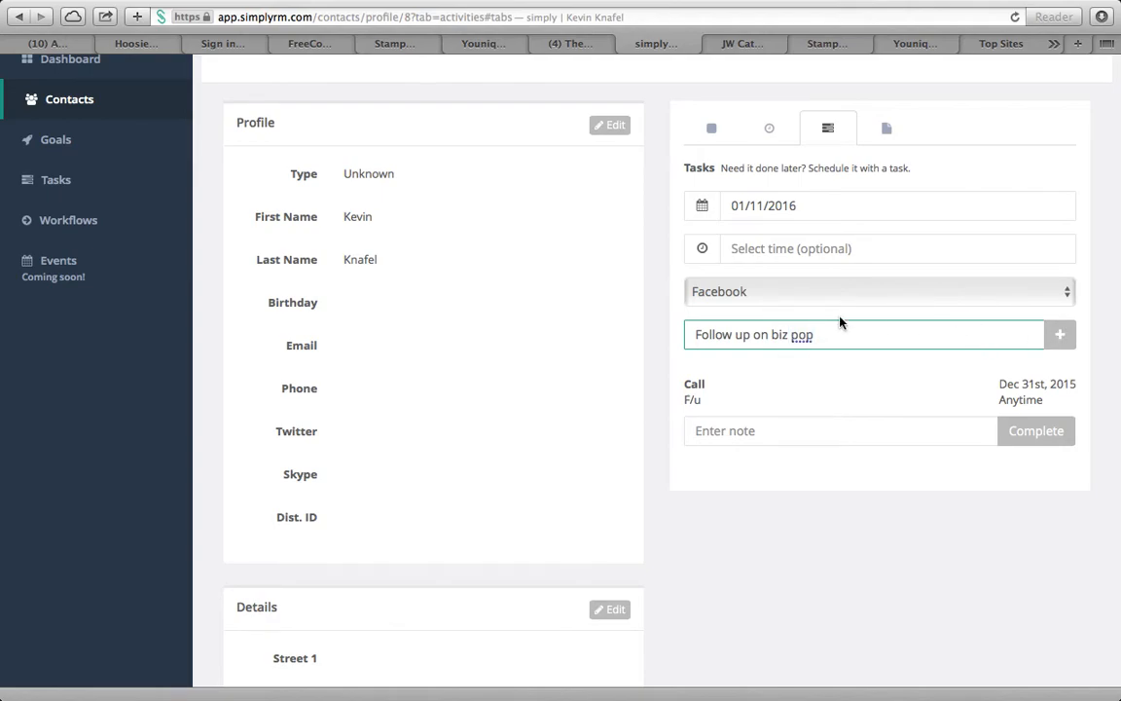
key("BackSpace")
key("BackSpace")
key("BackSpace")
type("opp")
left_click(1061, 335)
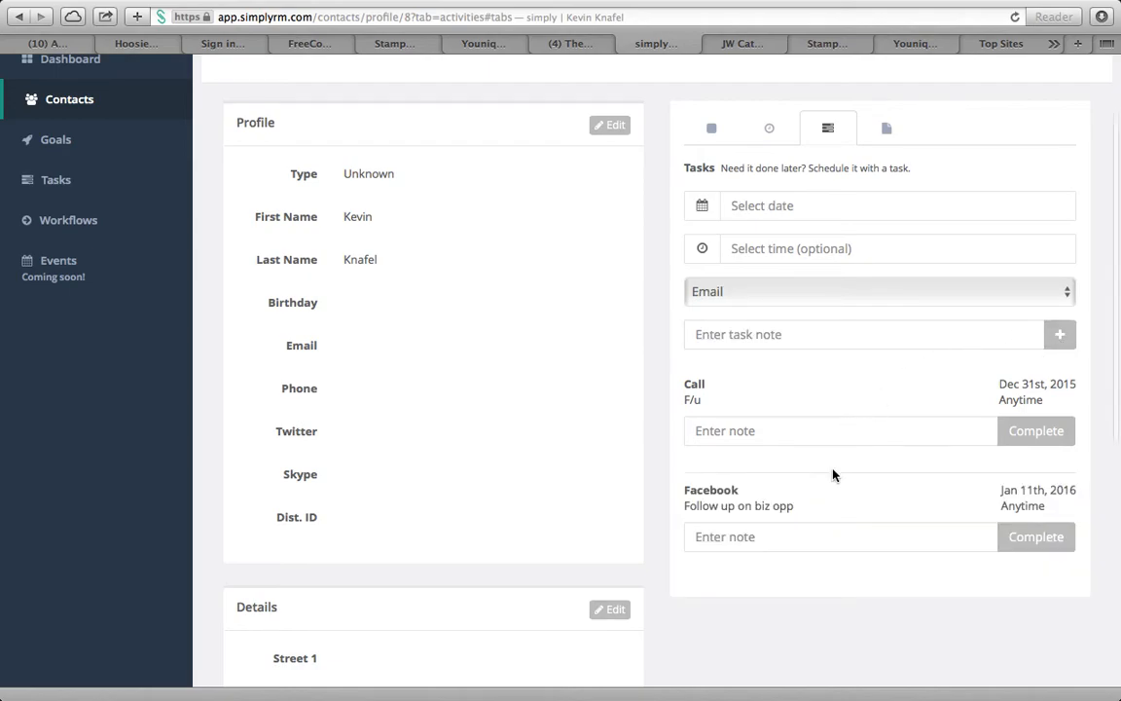
scroll(833, 472, "down", 2)
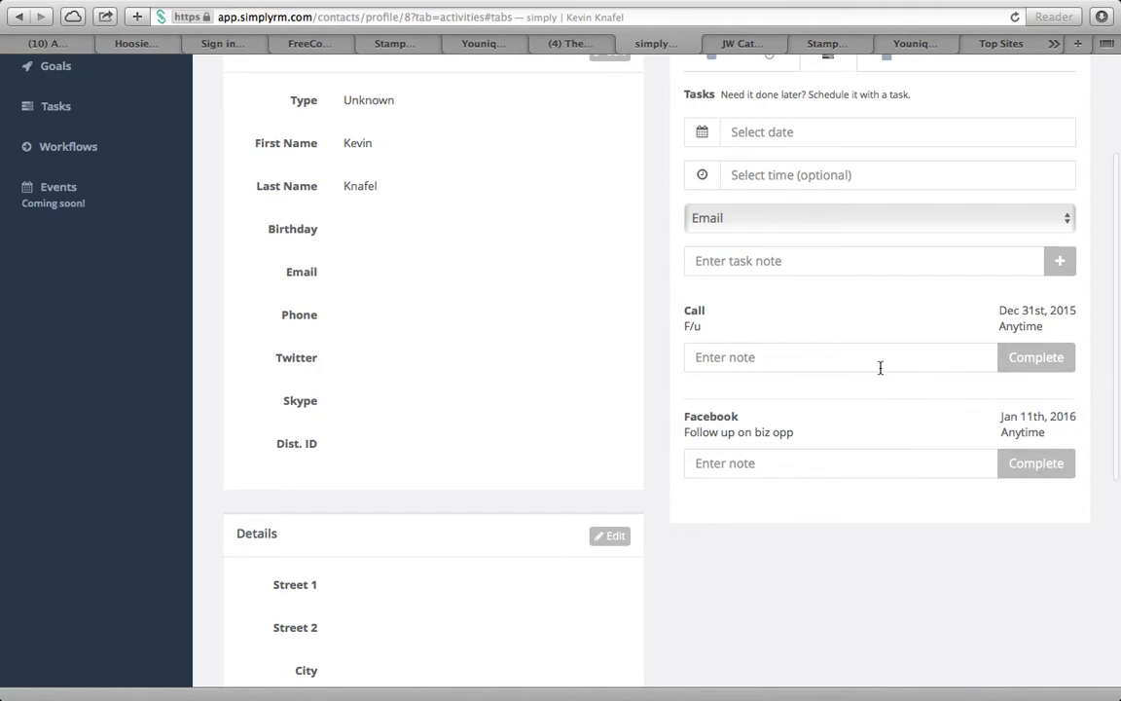
scroll(880, 368, "up", 2)
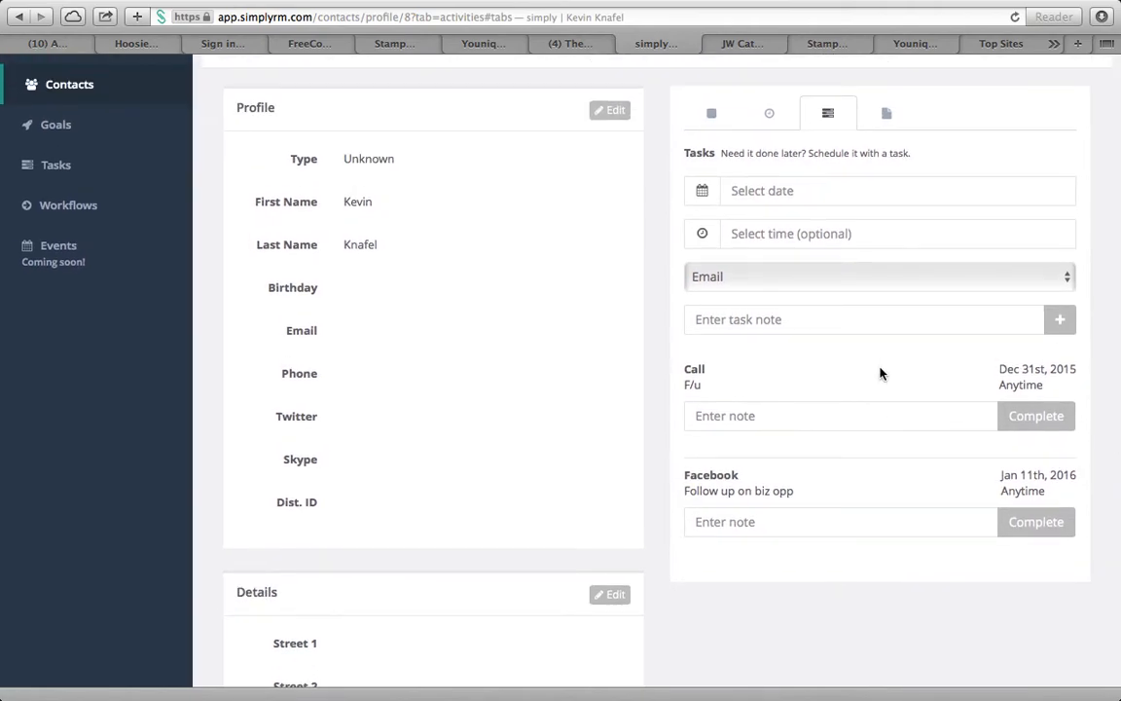
scroll(880, 372, "up", 2)
scroll(879, 365, "down", 2)
scroll(880, 368, "down", 1)
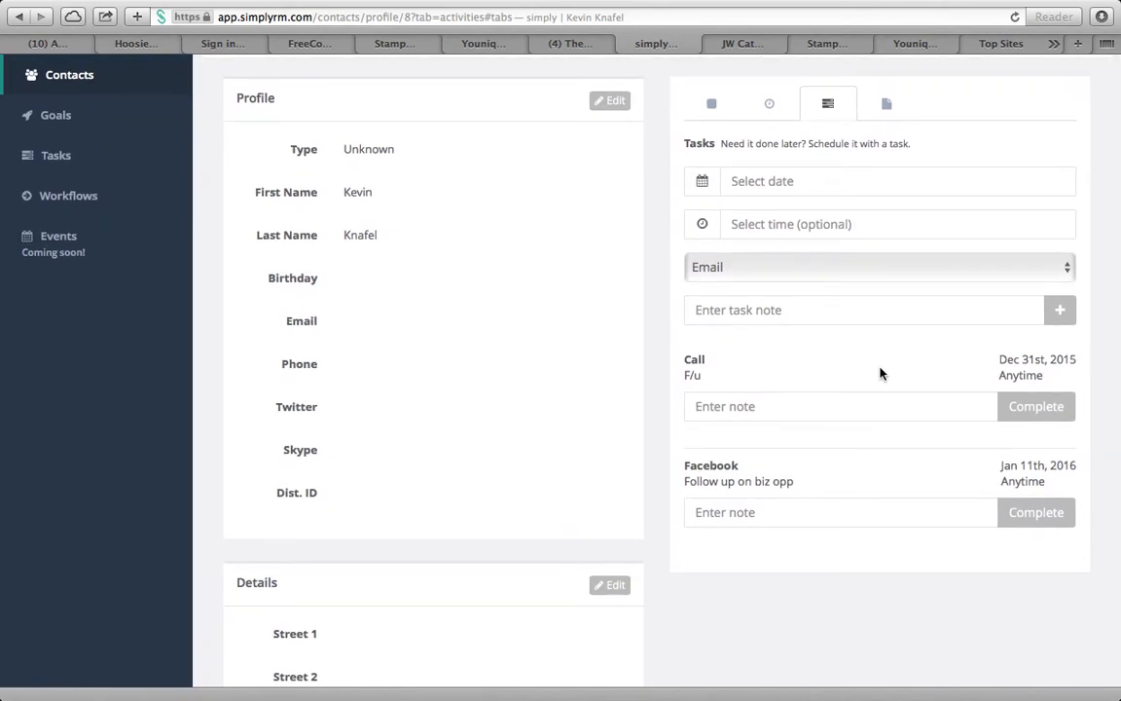
scroll(880, 373, "down", 1)
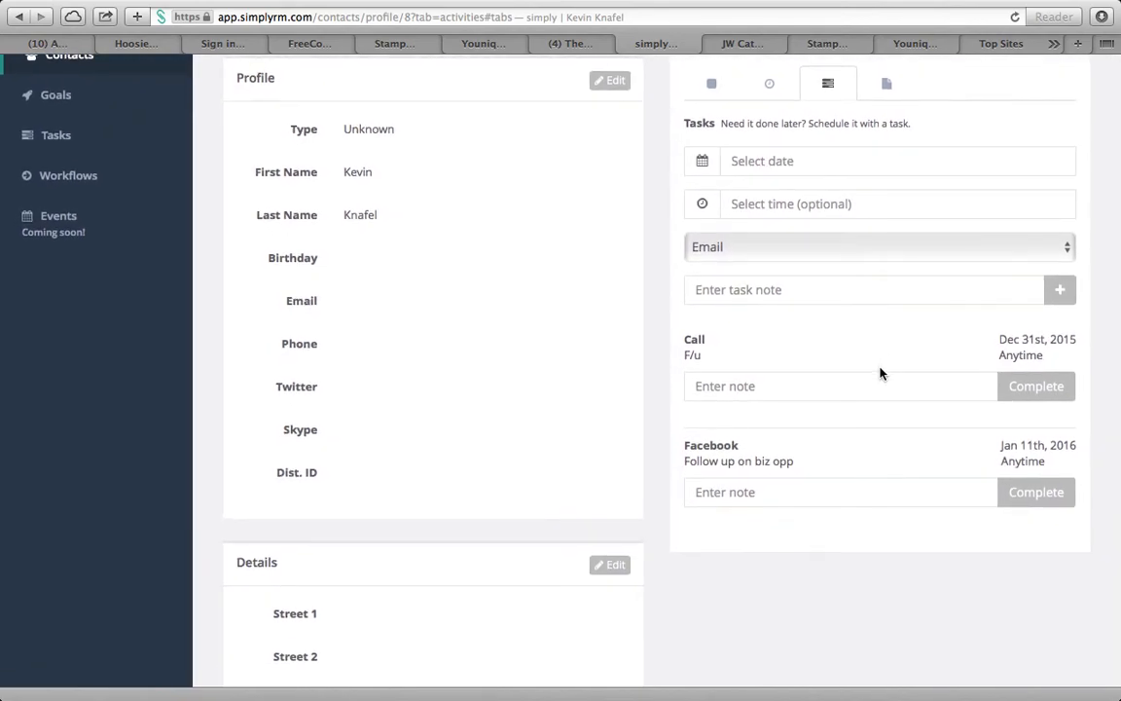
scroll(880, 373, "down", 2)
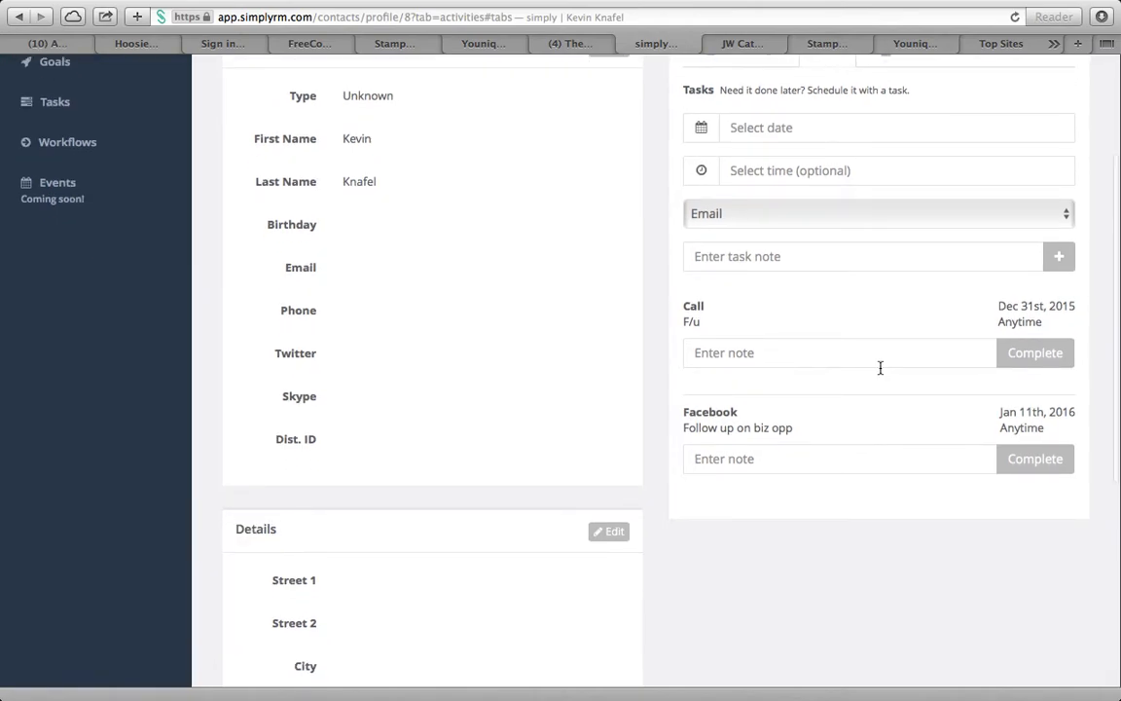
scroll(880, 374, "up", 1)
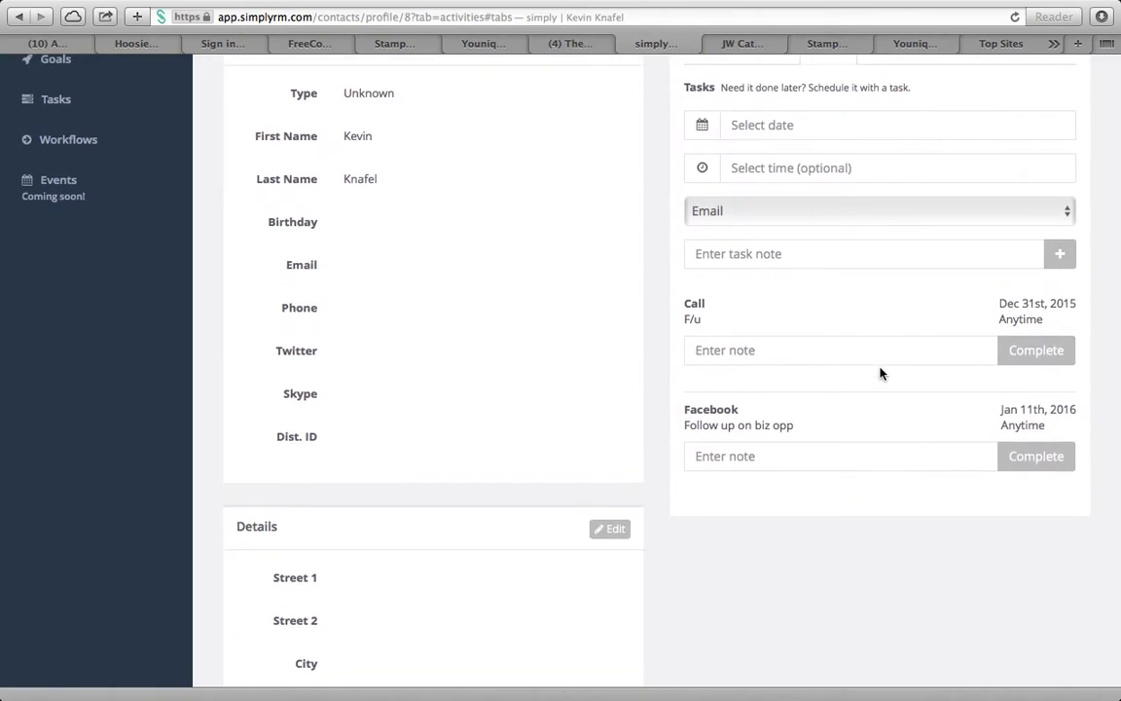
scroll(880, 374, "up", 4)
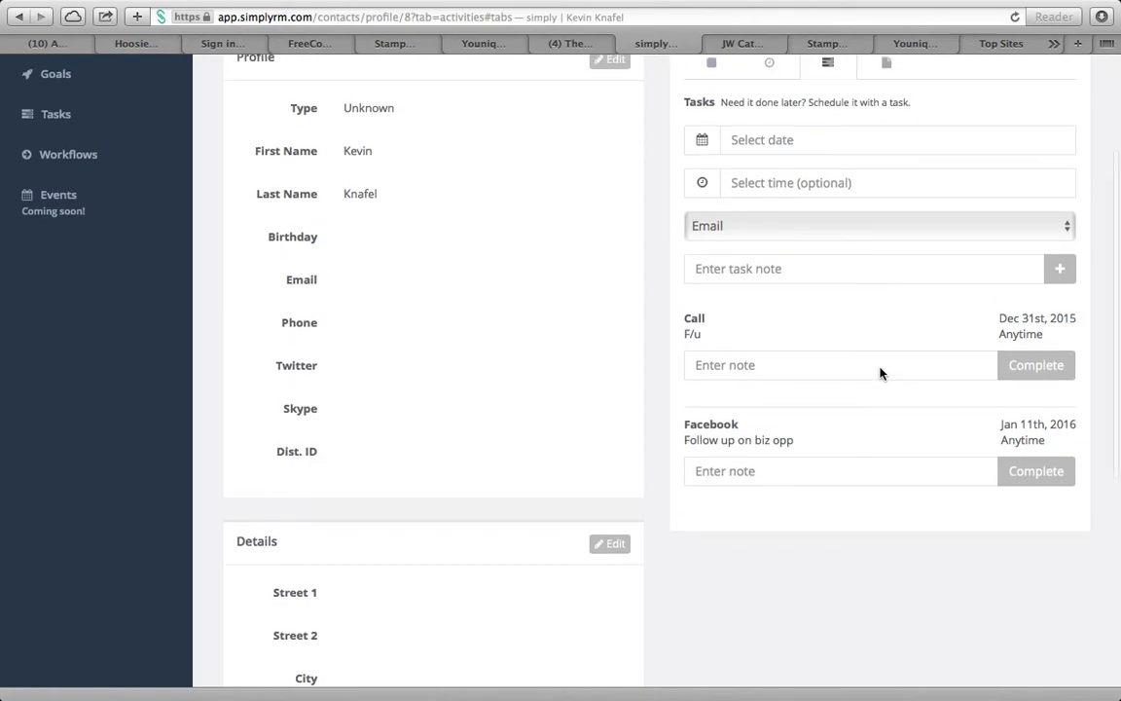
scroll(880, 374, "up", 1)
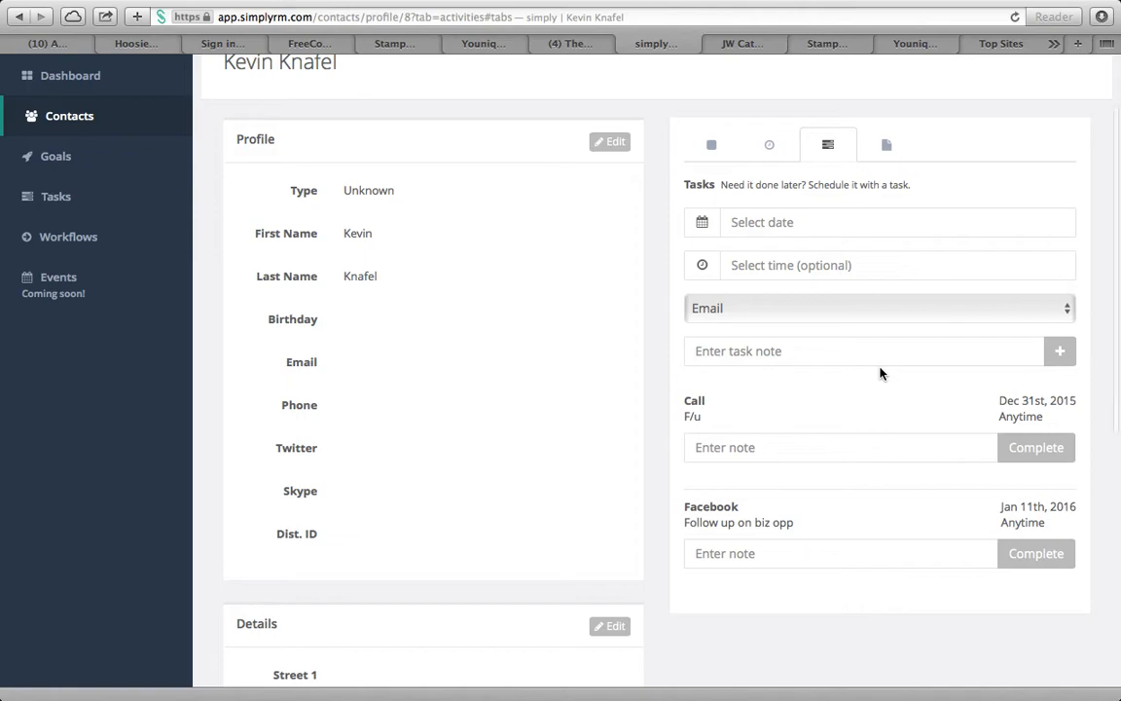
scroll(880, 370, "up", 1)
left_click(770, 157)
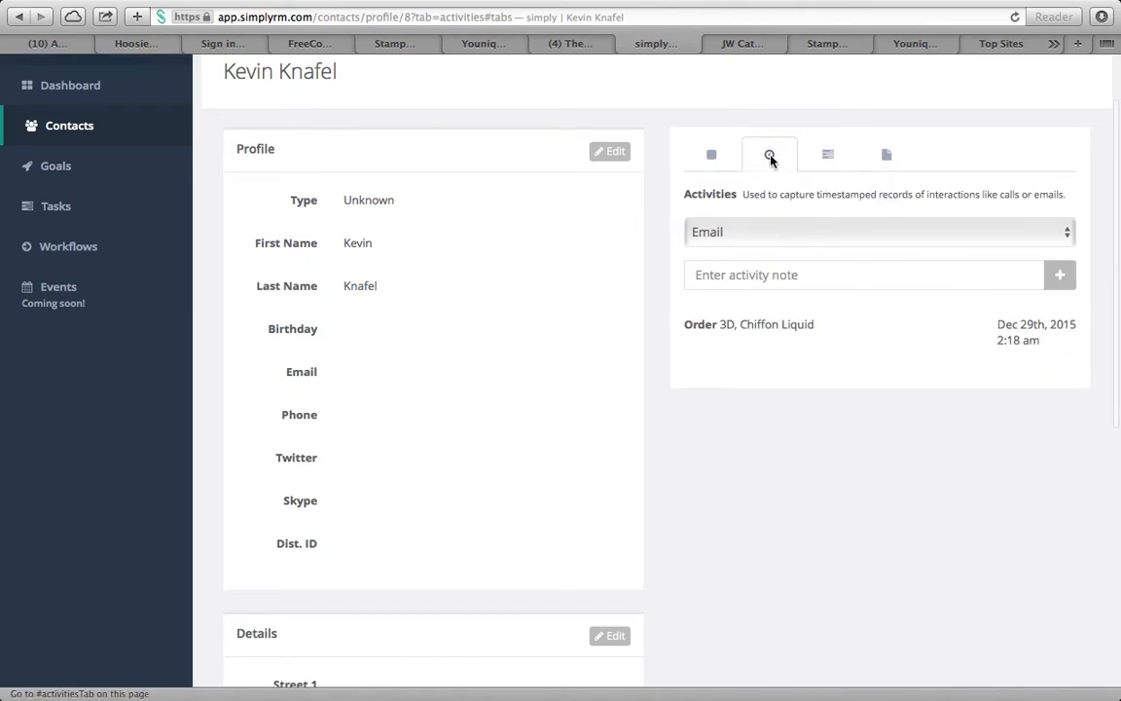
left_click(826, 157)
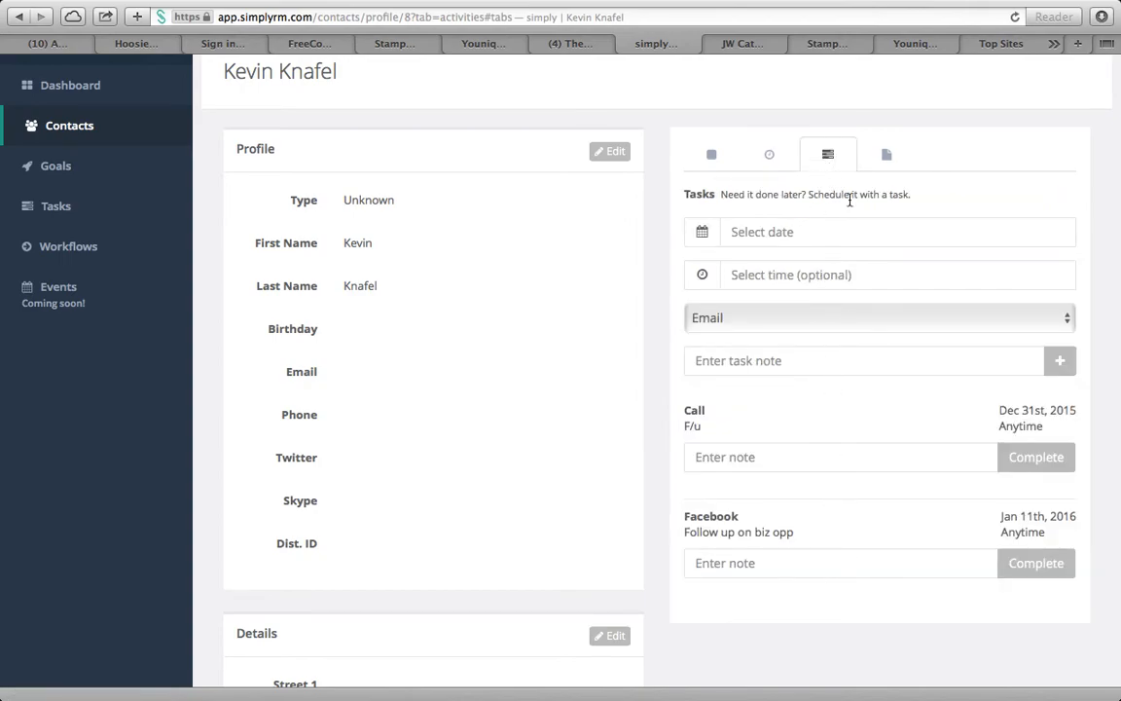
left_click(886, 159)
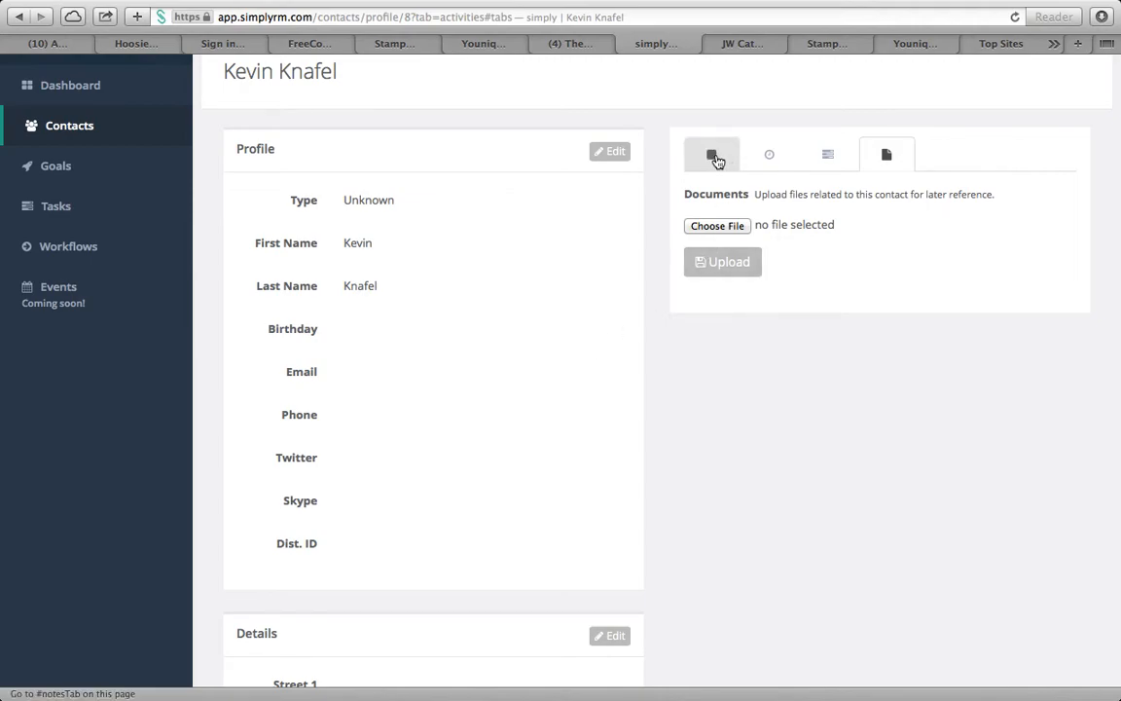
left_click(767, 154)
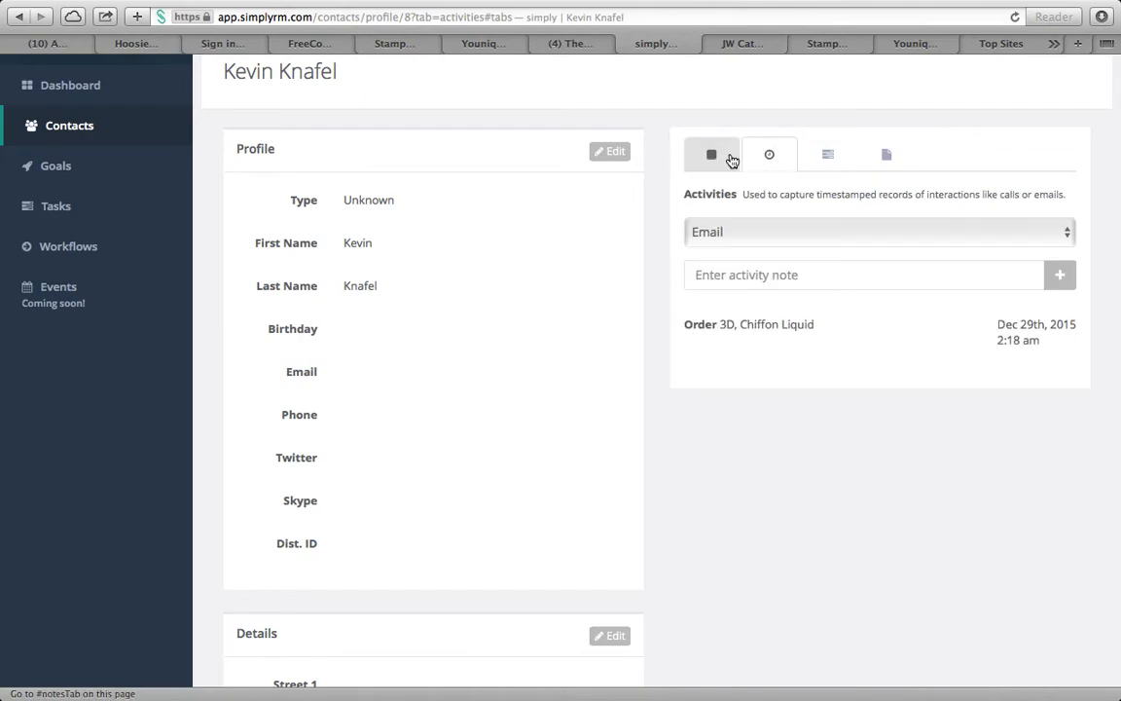
left_click(720, 159)
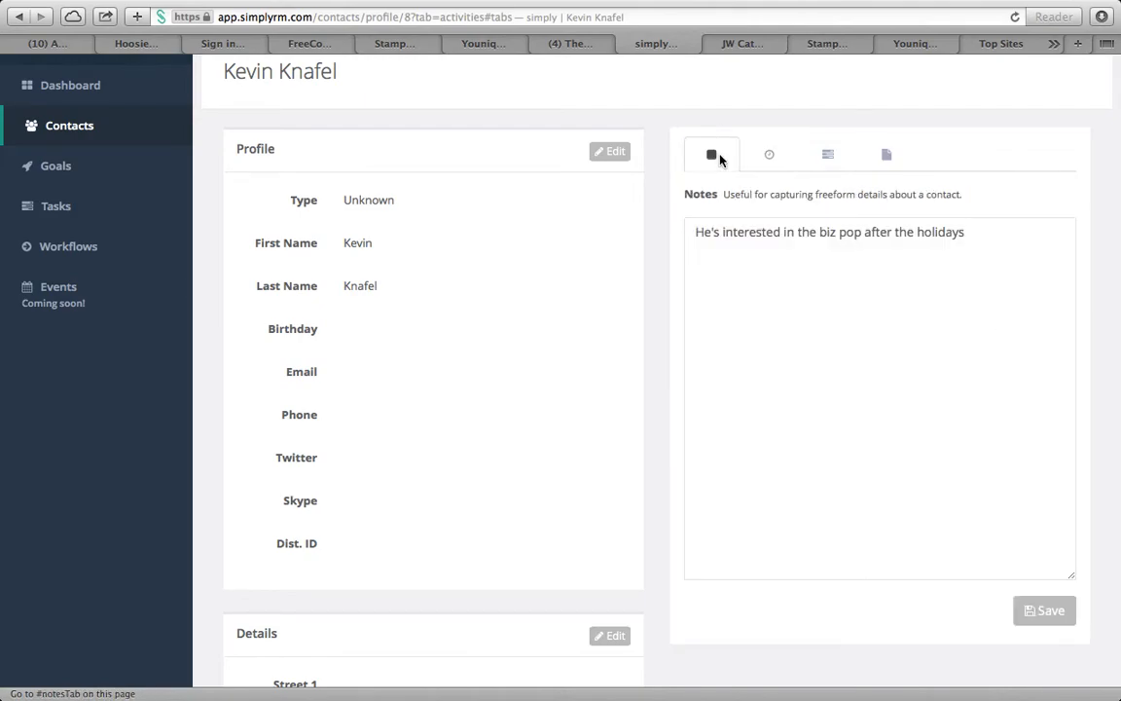
left_click(102, 128)
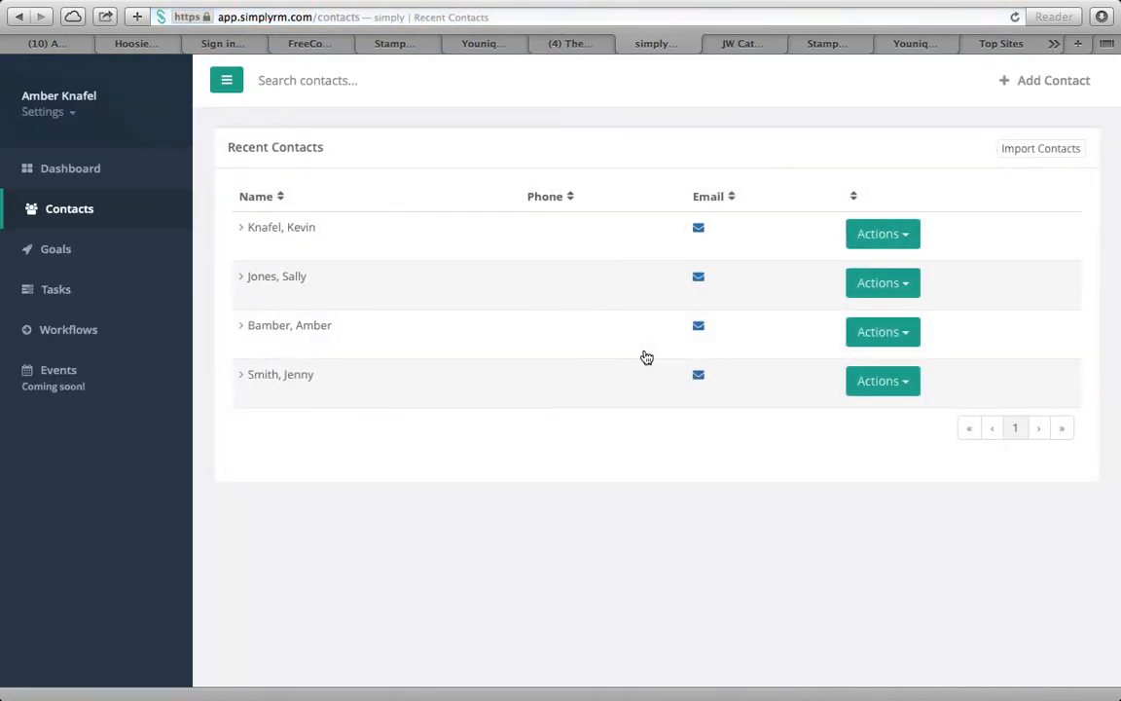
left_click(307, 234)
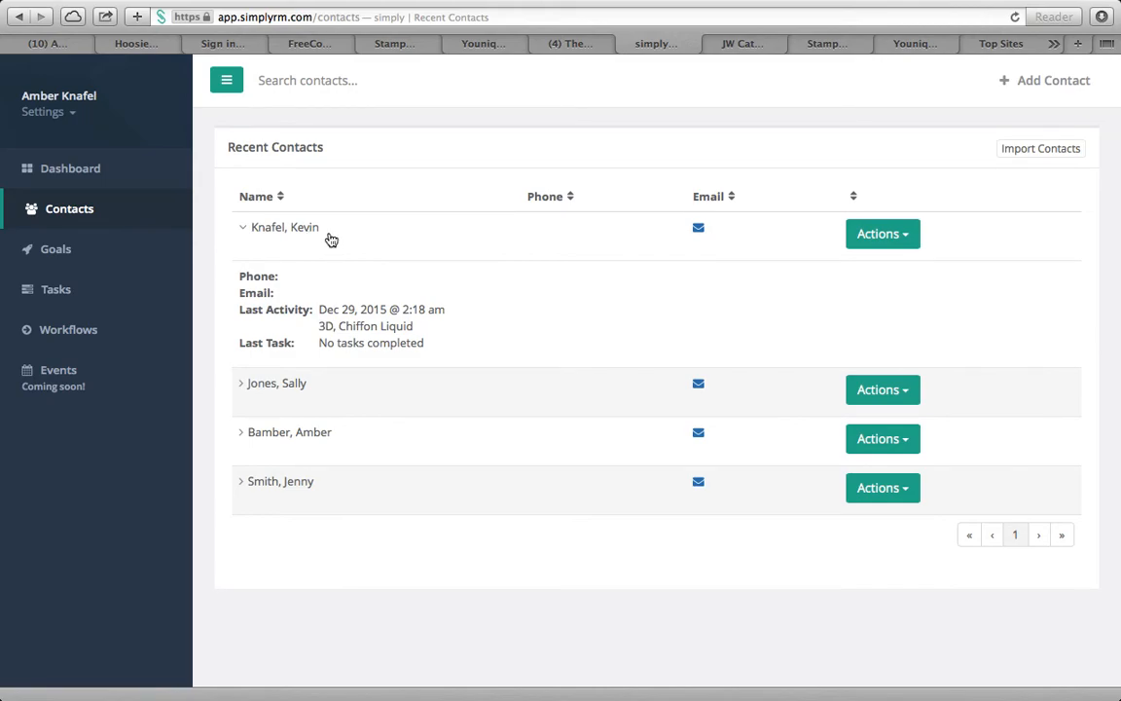
scroll(535, 316, "down", 1)
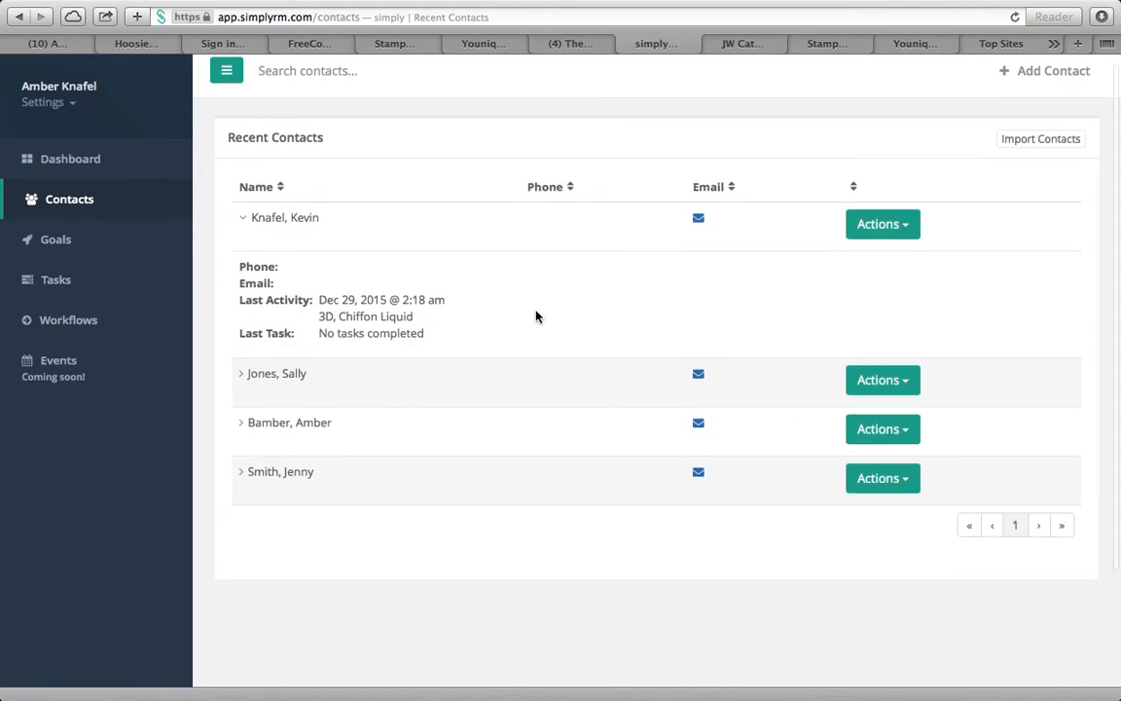
scroll(536, 317, "down", 3)
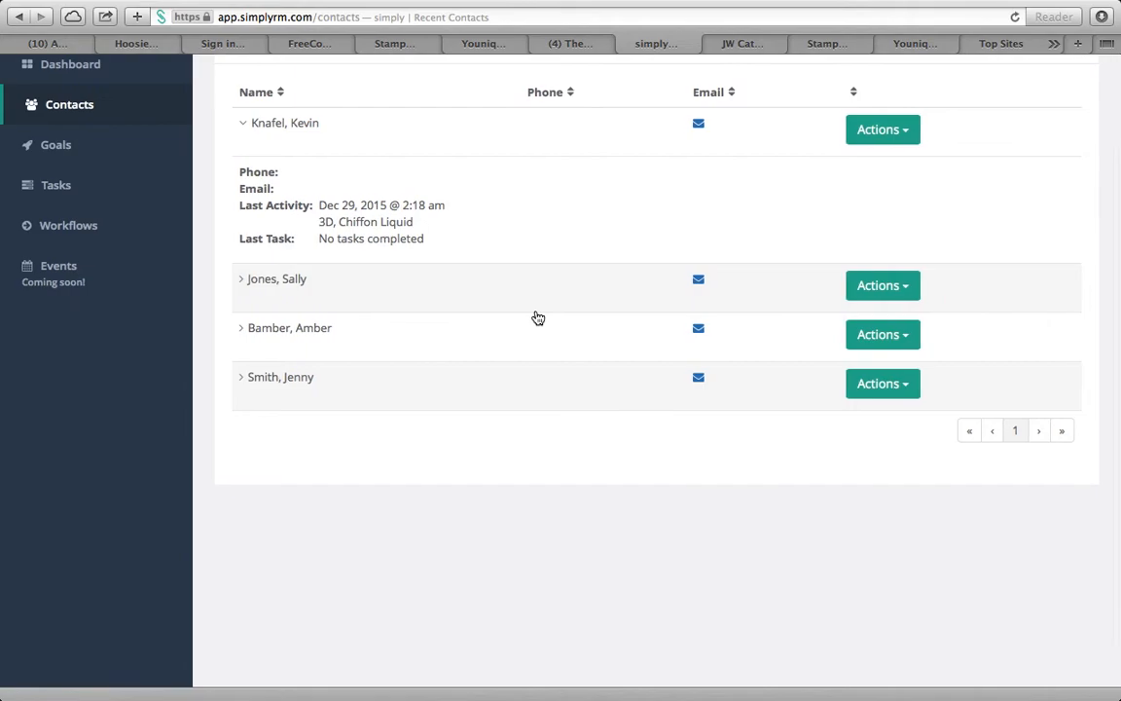
left_click(298, 387)
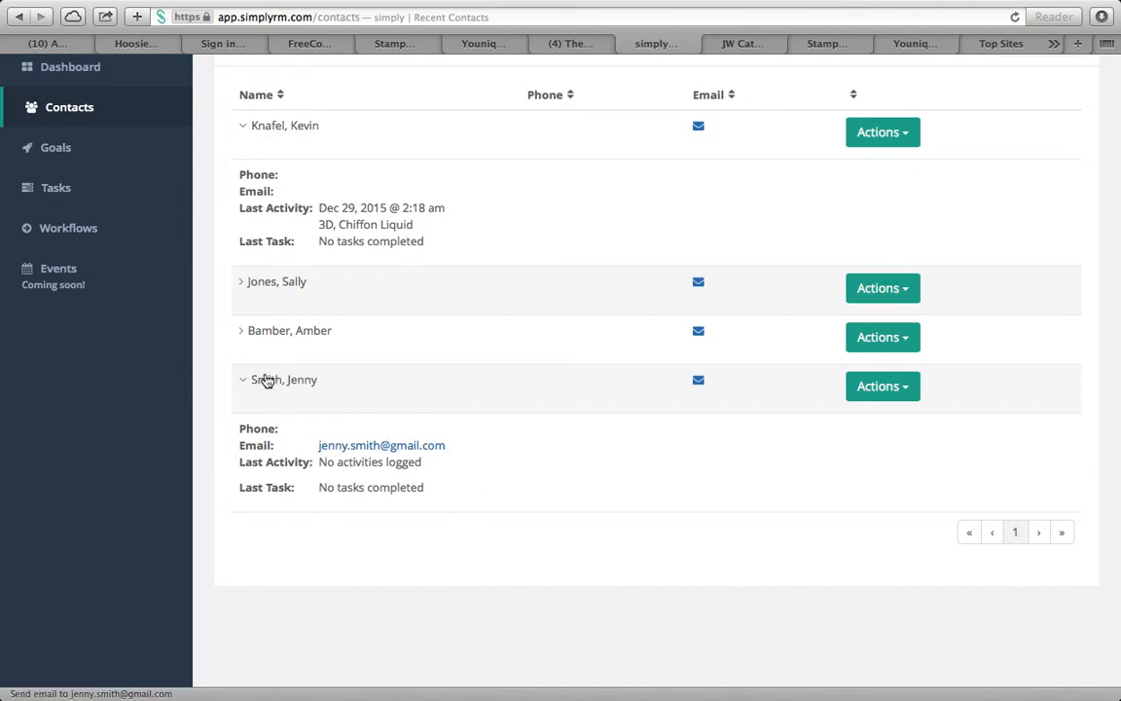
left_click(888, 398)
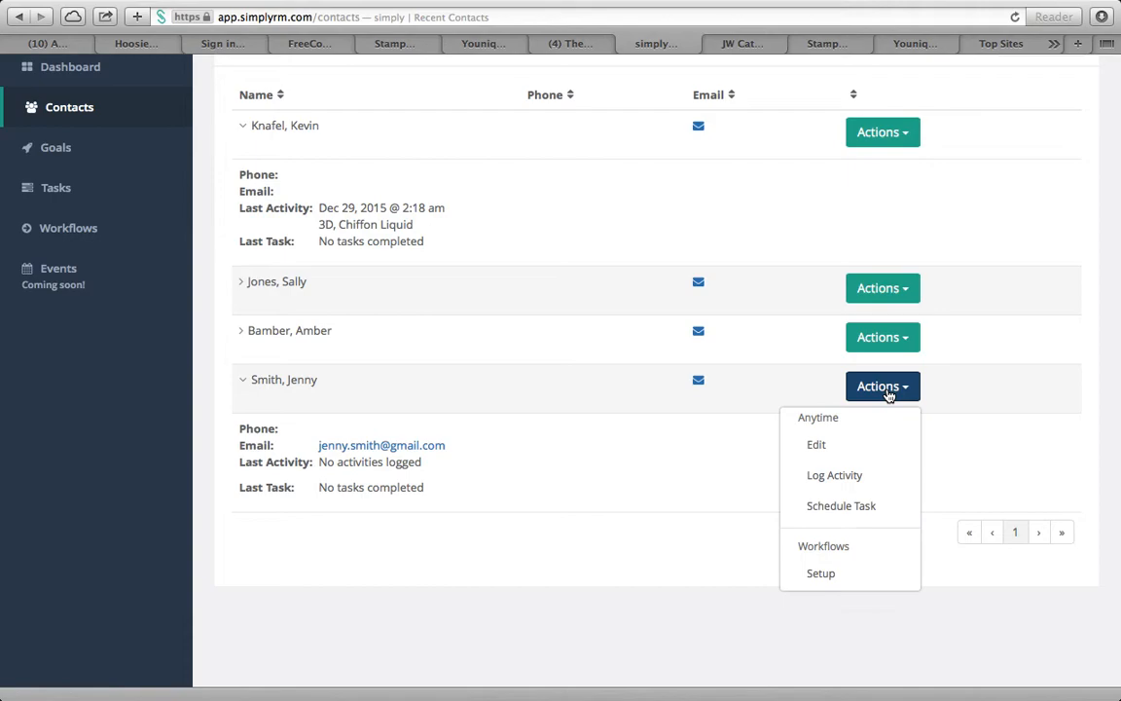
left_click(869, 506)
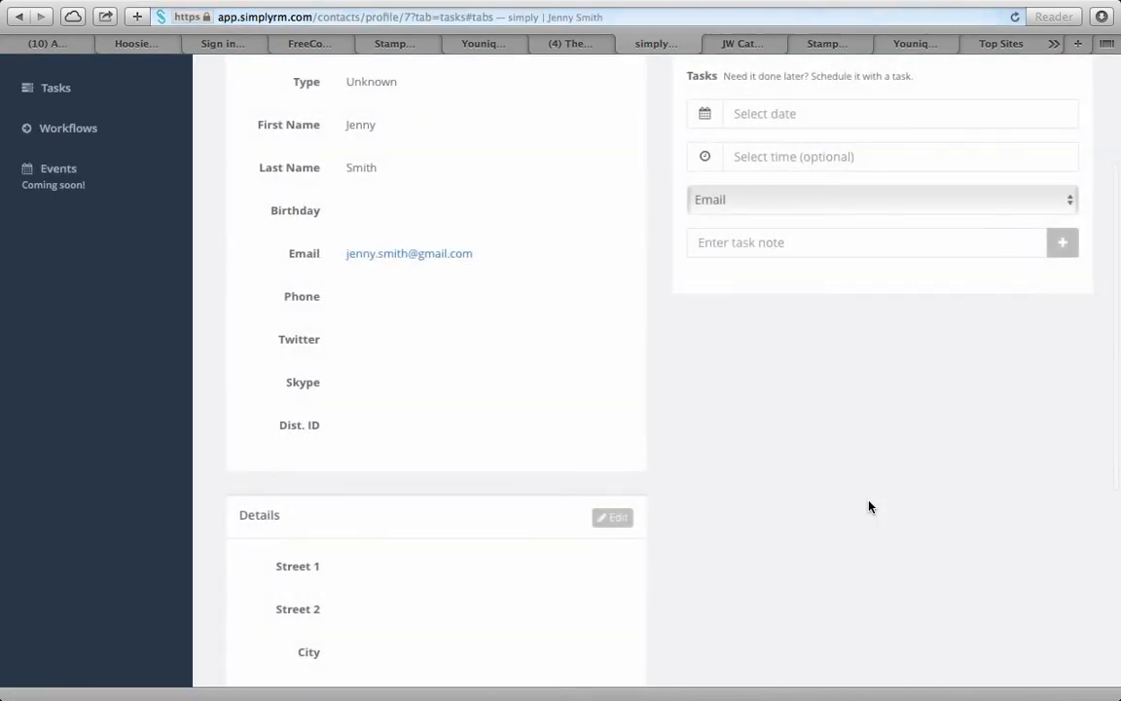
left_click(802, 294)
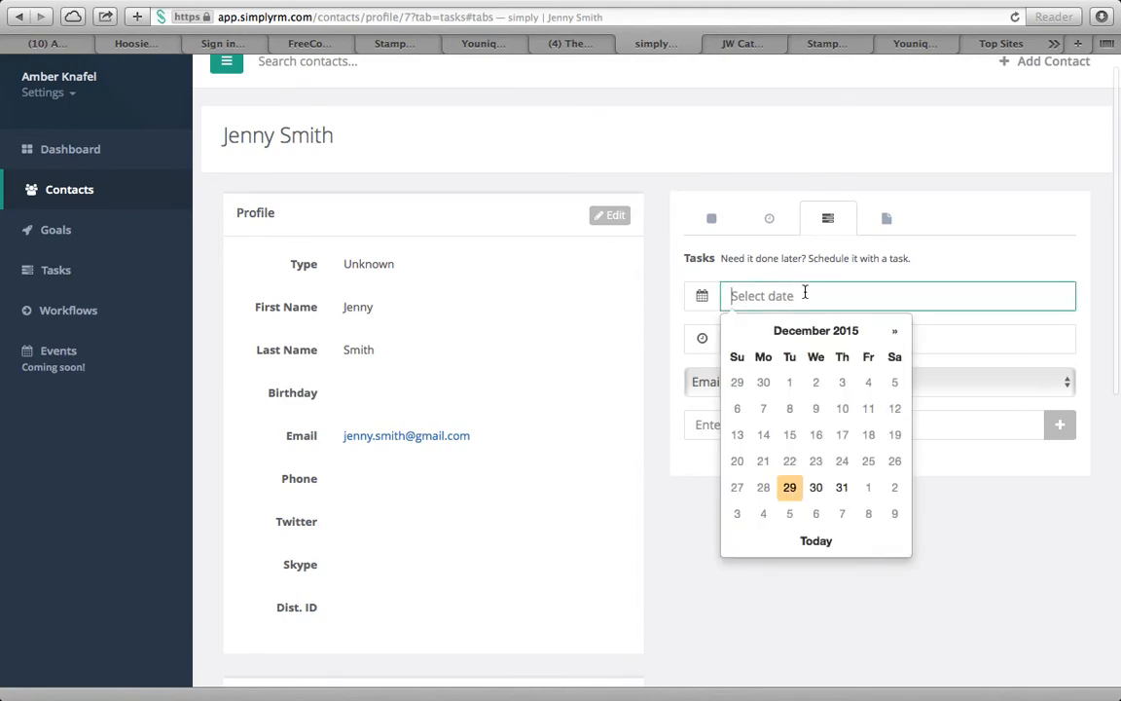
left_click(895, 333)
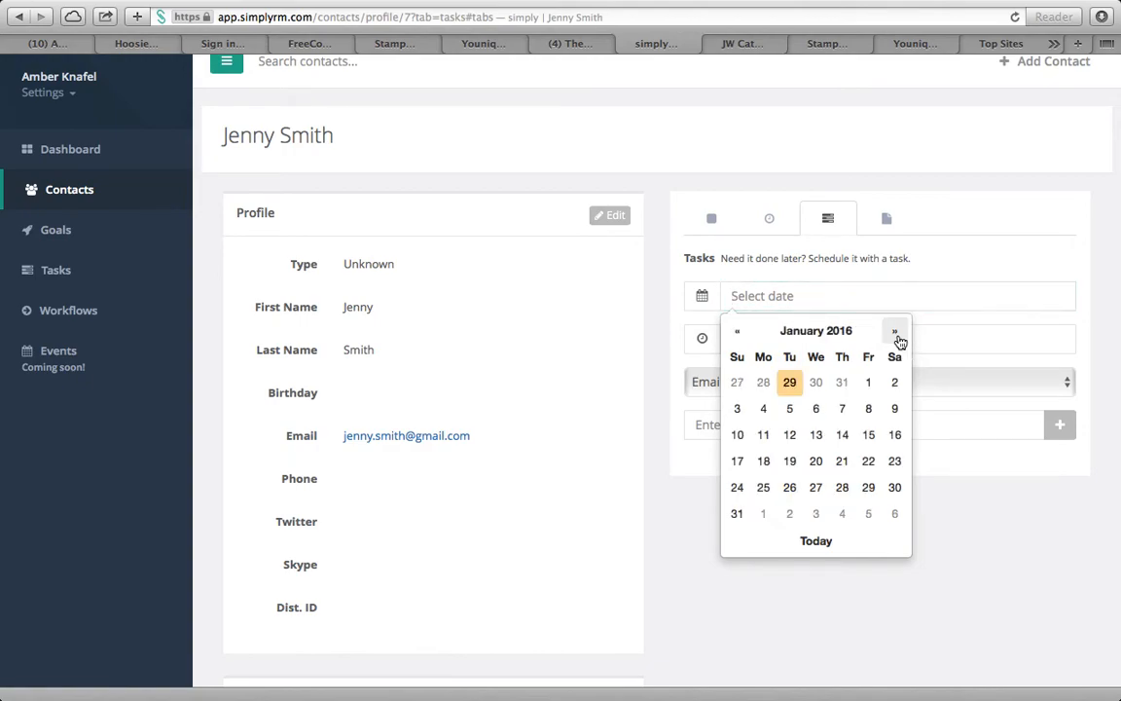
left_click(897, 336)
left_click(896, 335)
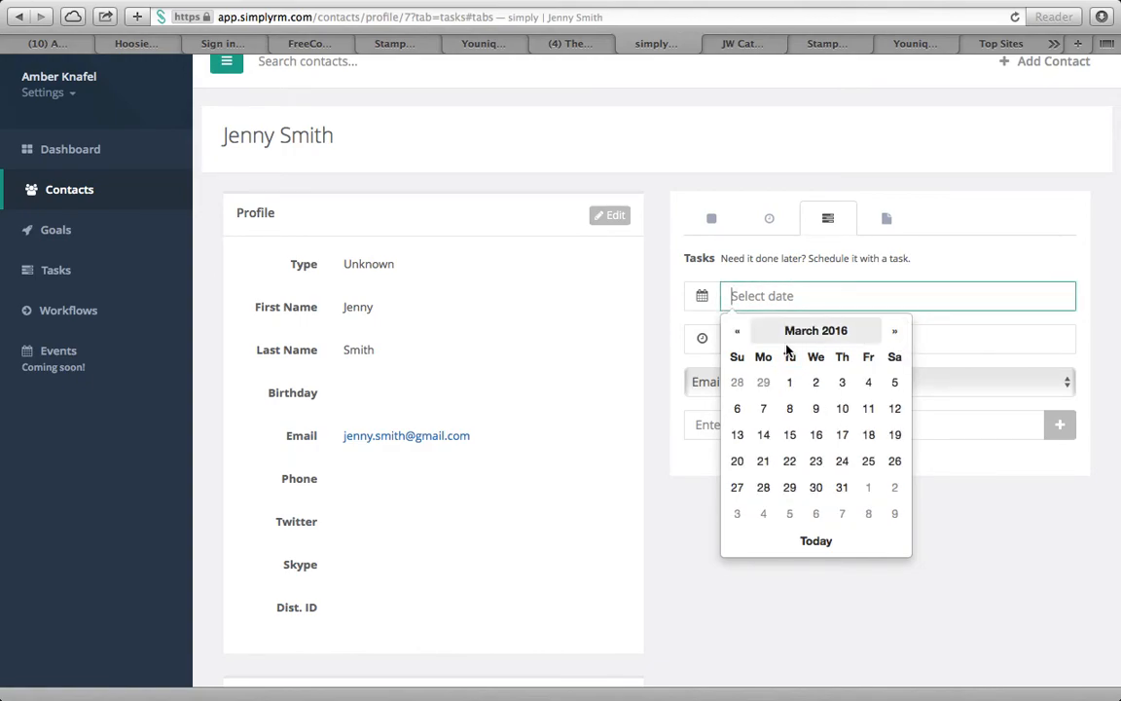
left_click(743, 335)
left_click(763, 487)
Keep the Email type, note it 'Fast Start Reminder', and add the task
left_click(780, 426)
type("Fast Sta")
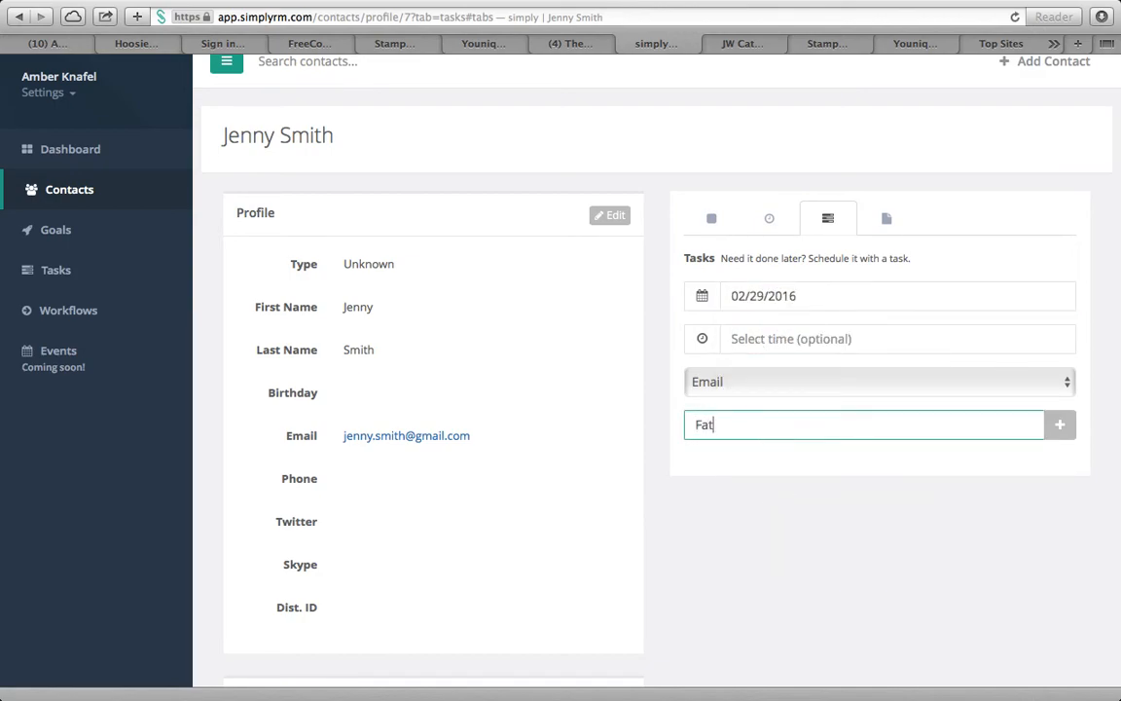
type("rt Reminder")
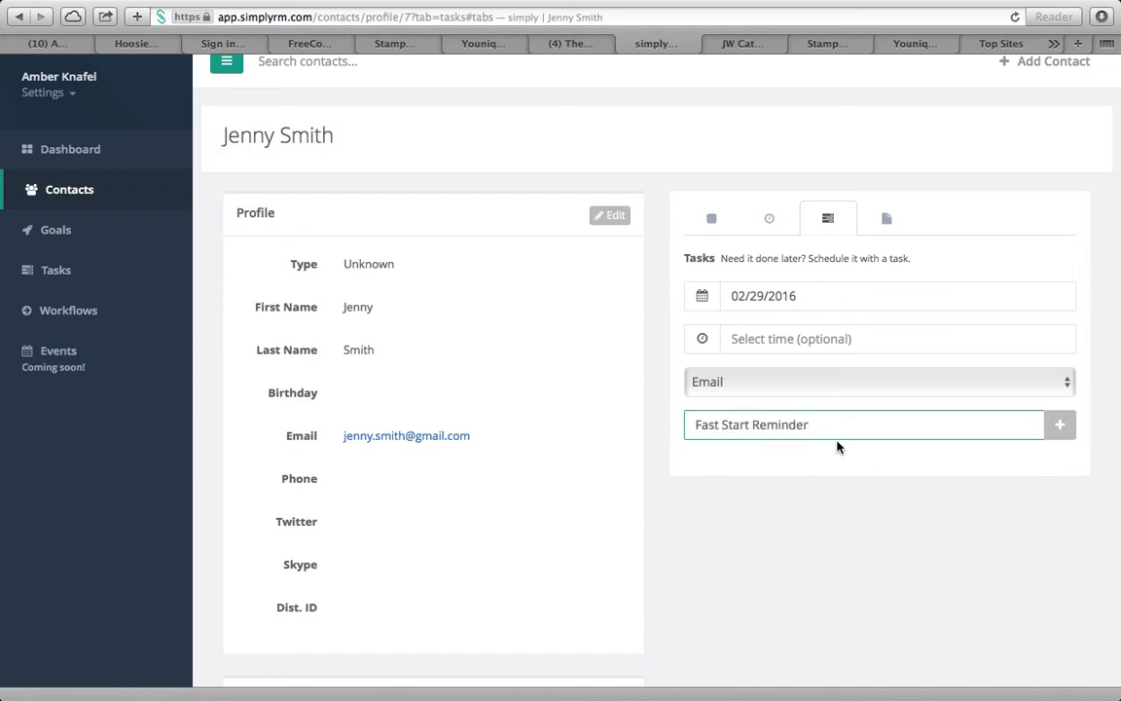
left_click(1060, 428)
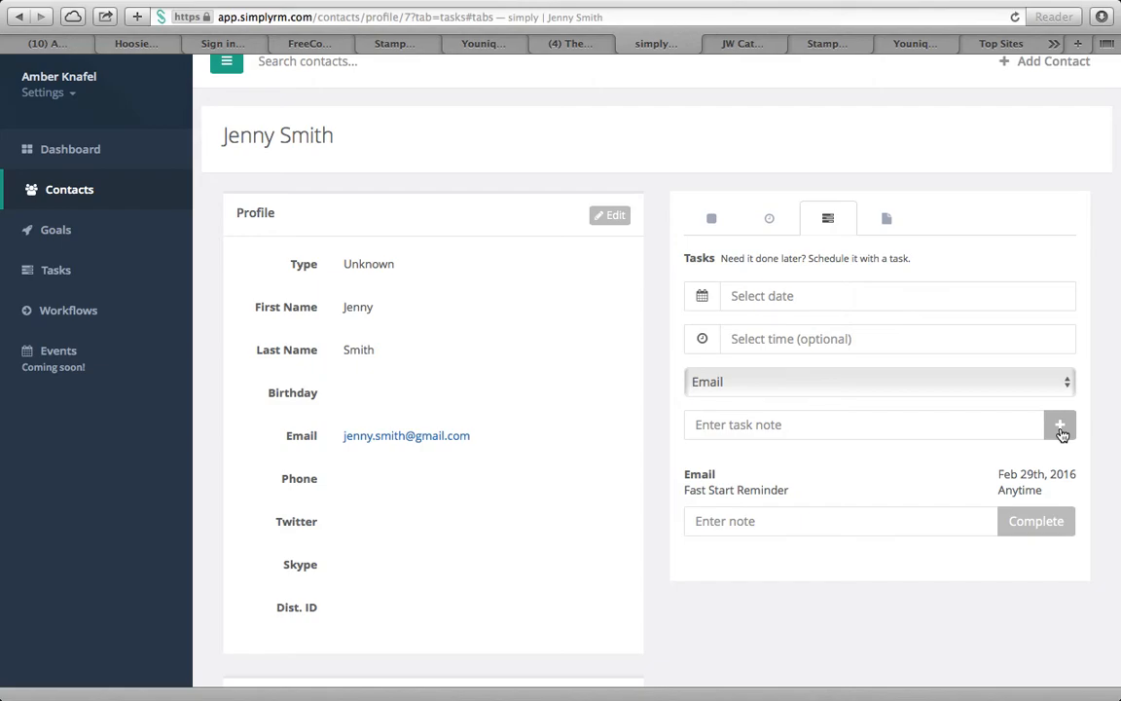
scroll(876, 459, "down", 3)
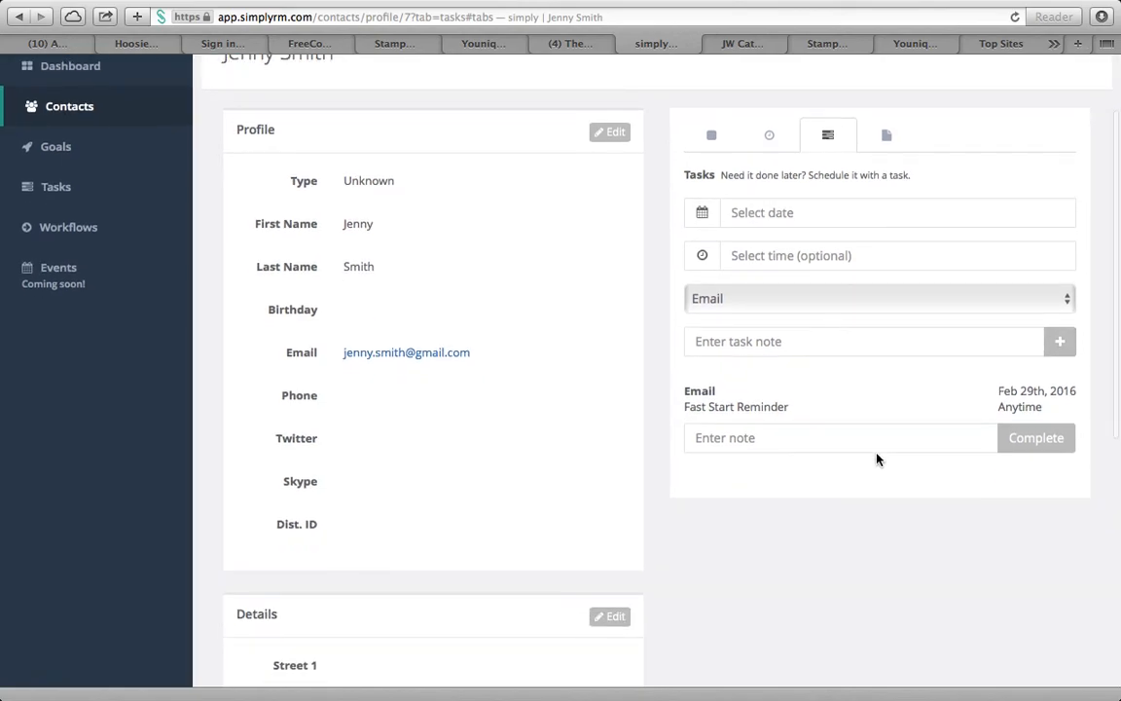
scroll(867, 379, "up", 2)
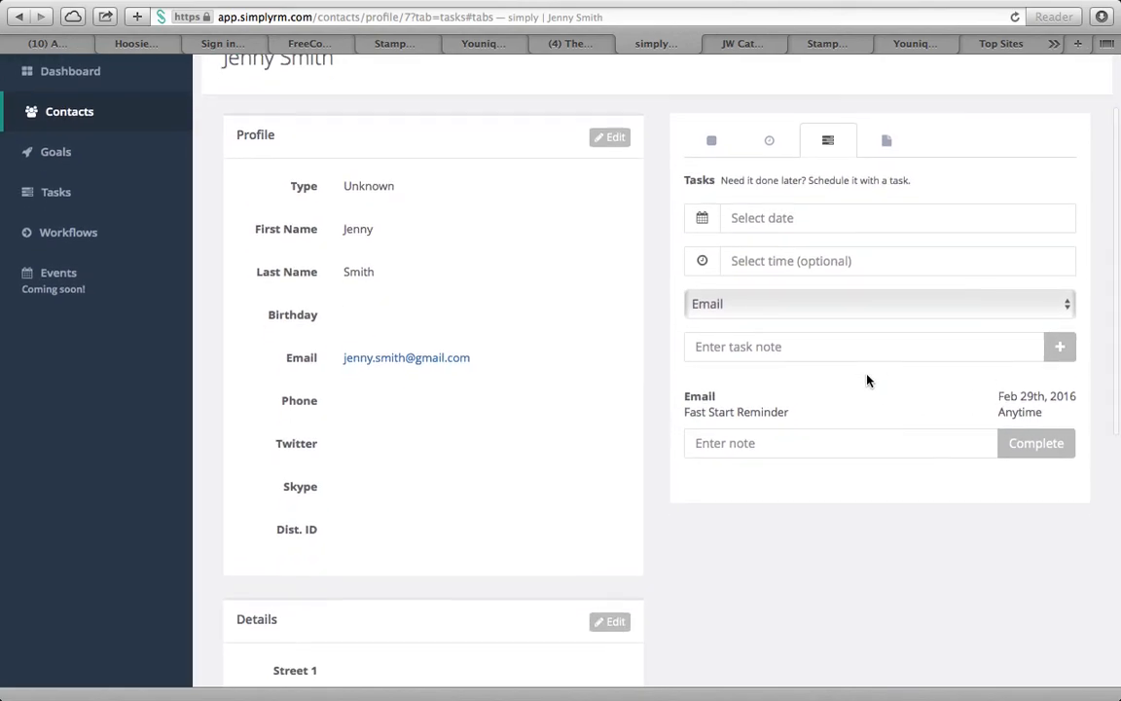
scroll(867, 375, "up", 2)
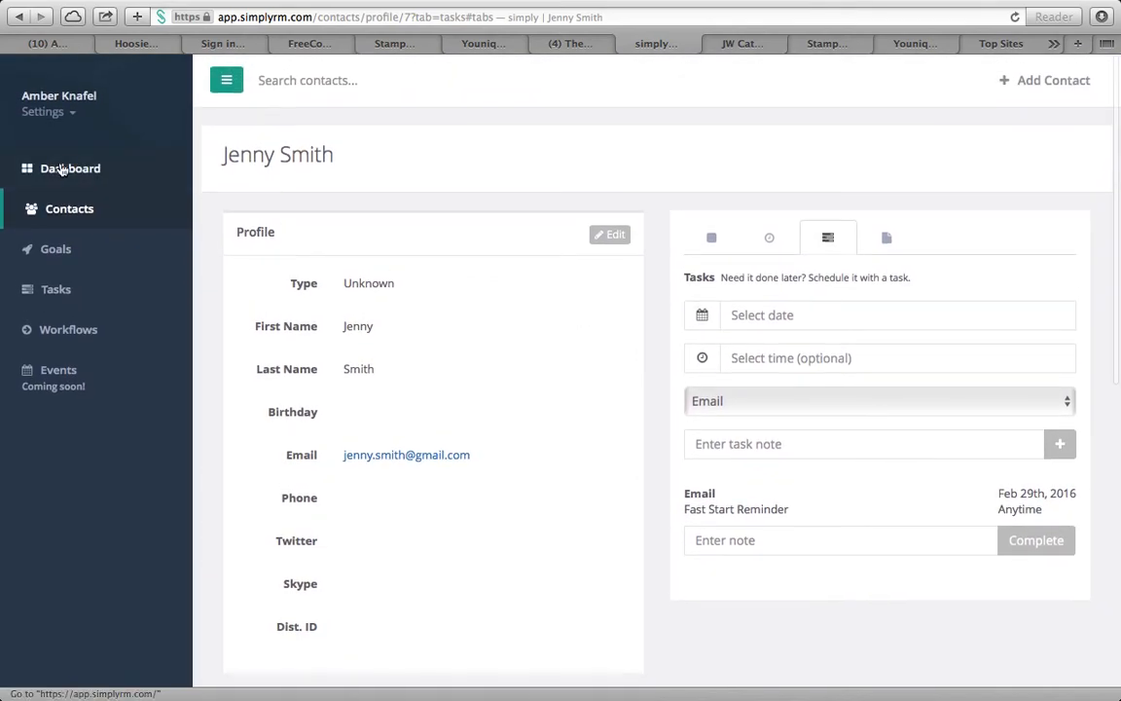
From the Dashboard, open the Follow-up dialog for the Call 'F/u' task due 12/31
left_click(85, 175)
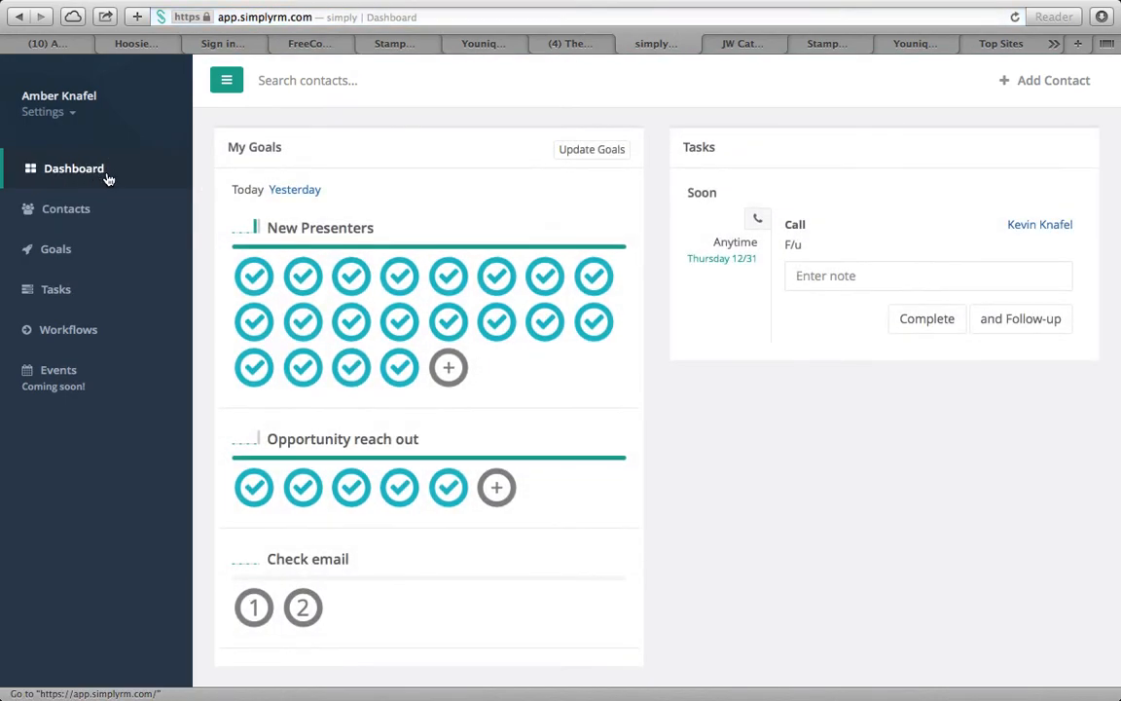
scroll(716, 332, "down", 2)
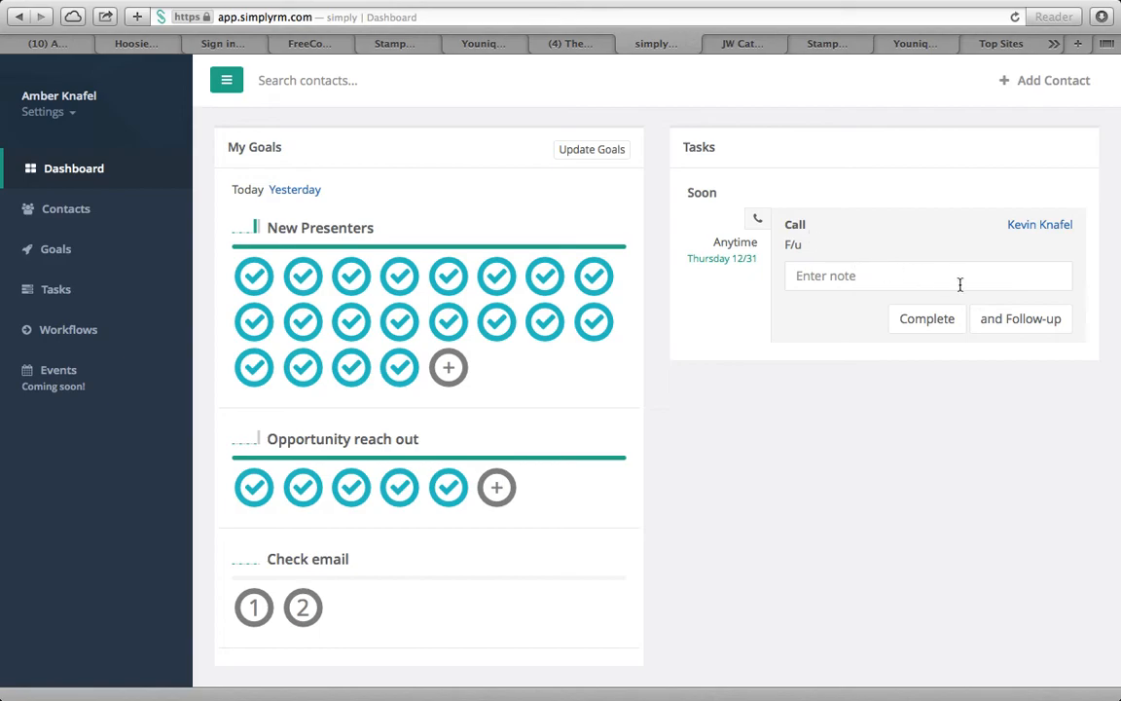
left_click(1033, 321)
Save a follow-up Call dated 12/30/2015 with the note 'Left message' and confirm it
left_click(501, 202)
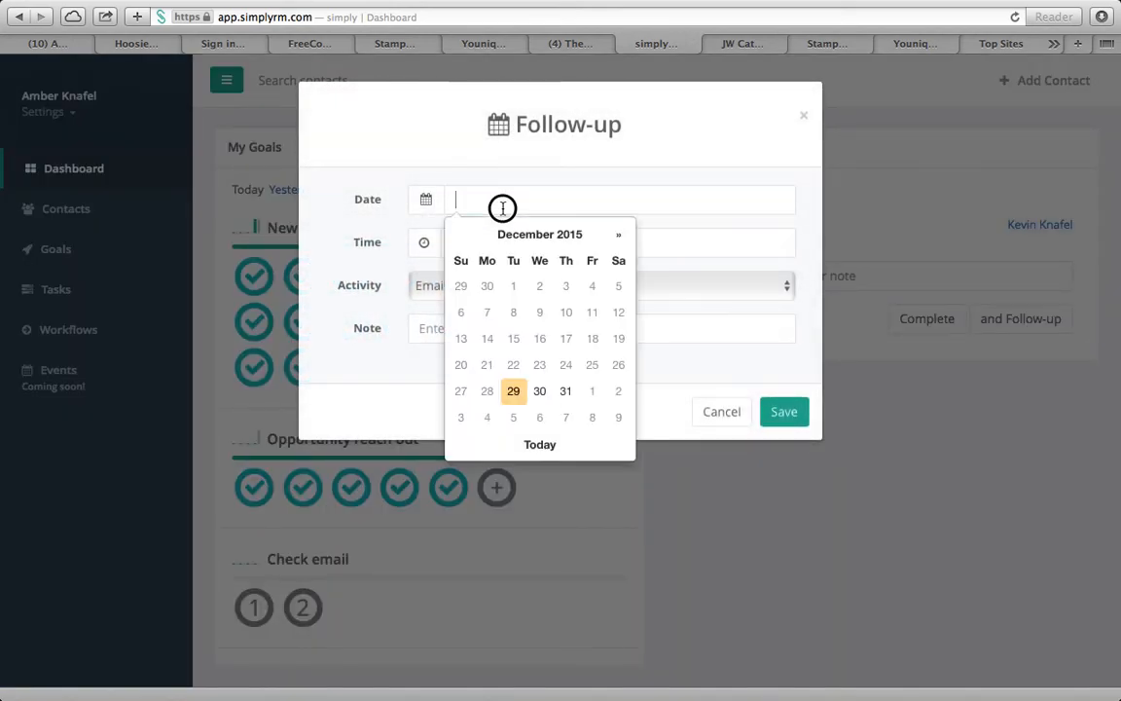
left_click(541, 393)
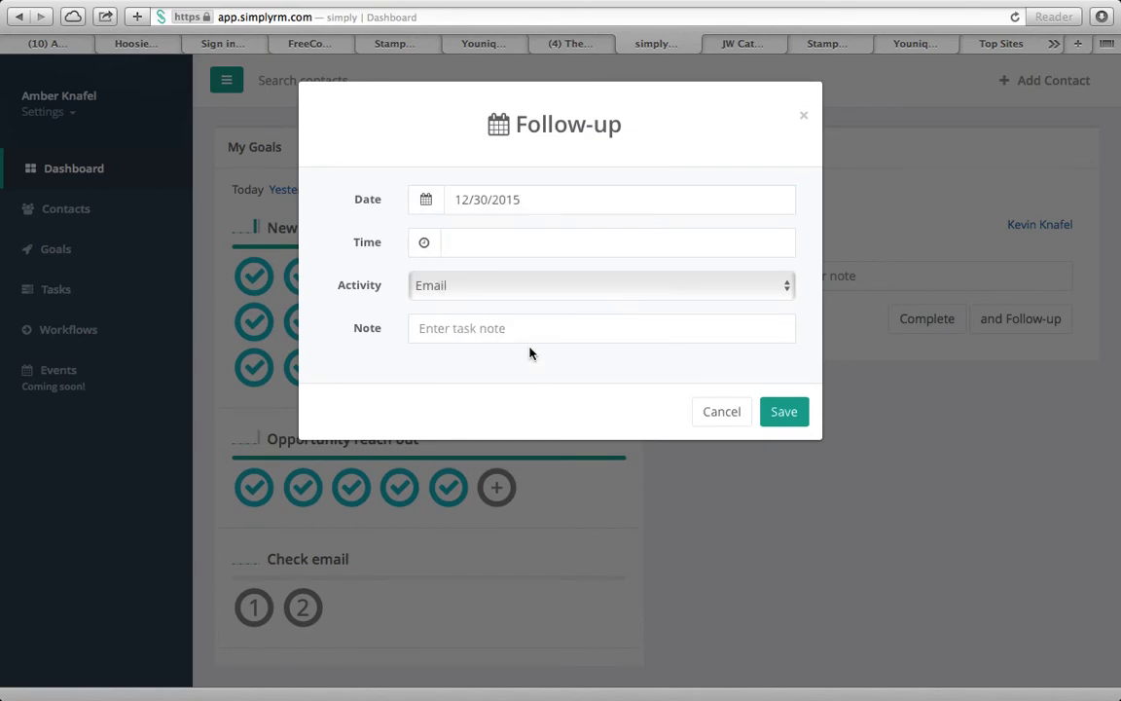
left_click(481, 291)
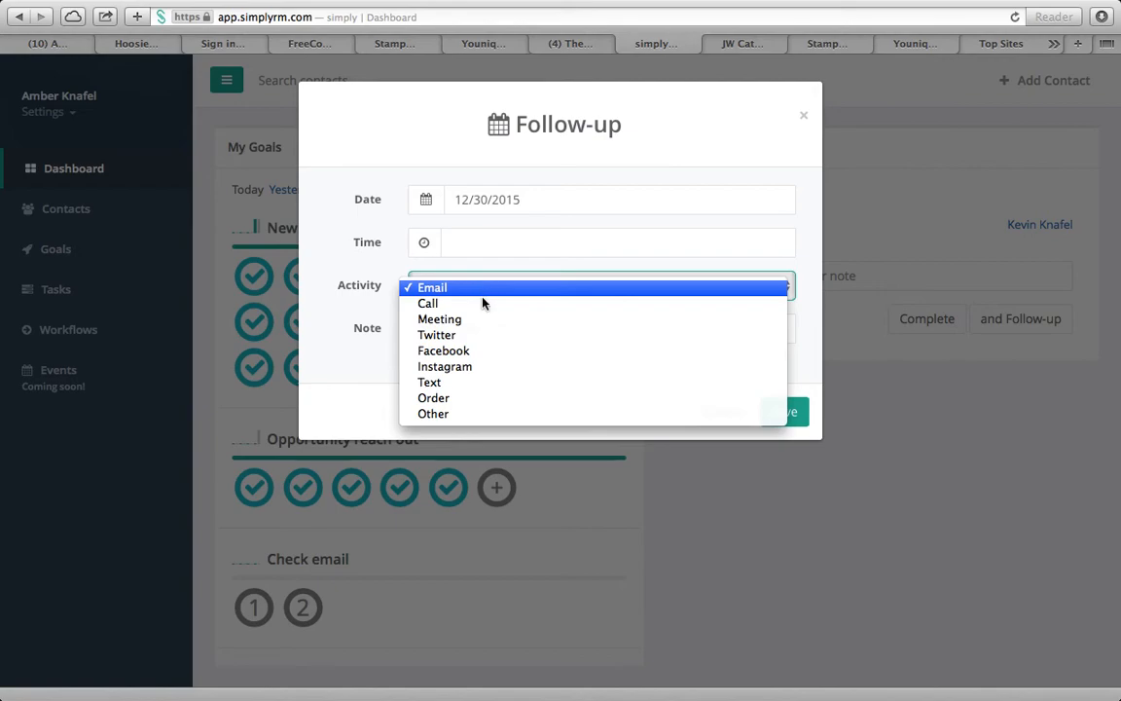
left_click(488, 303)
left_click(502, 334)
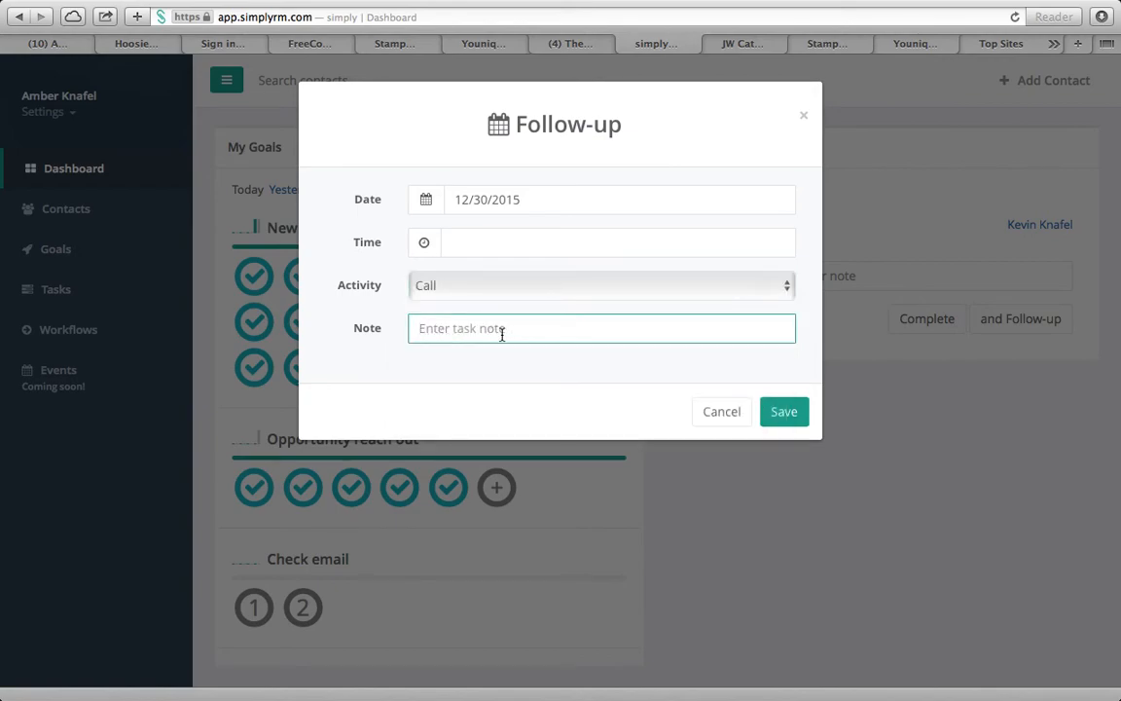
type("Didn't ans")
key("BackSpace")
key("BackSpace")
key("BackSpace")
key("BackSpace")
key("BackSpace")
key("BackSpace")
key("BackSpace")
key("BackSpace")
key("BackSpace")
key("BackSpace")
type("Left message")
left_click(785, 413)
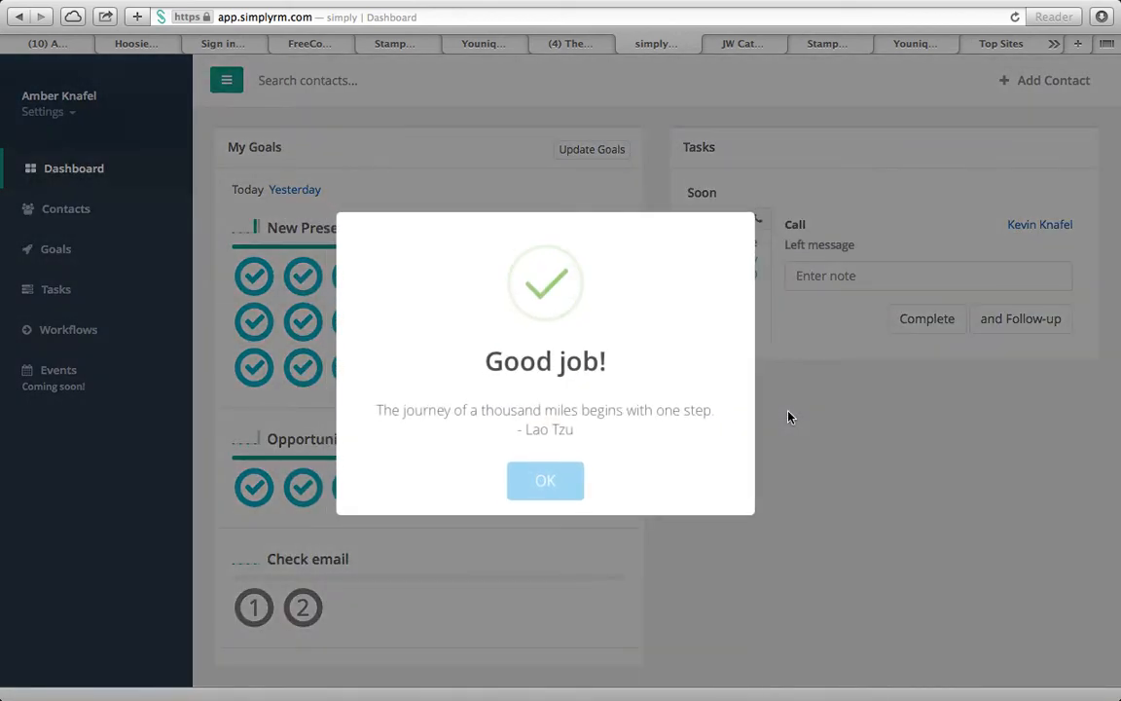
left_click(544, 484)
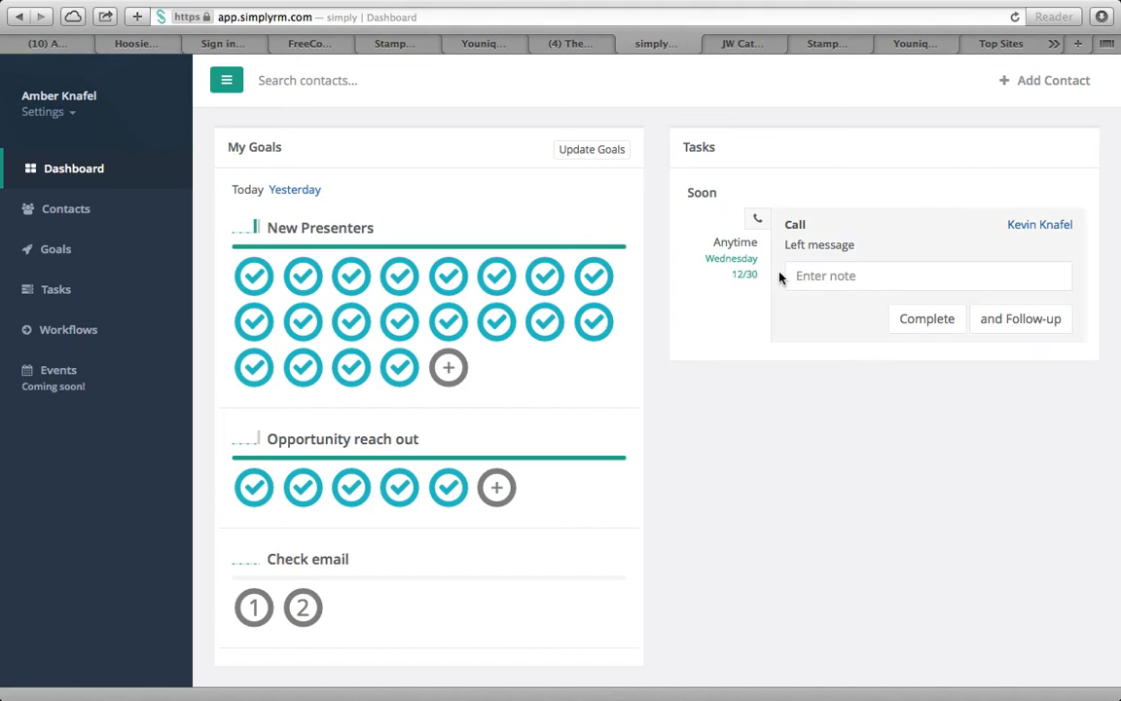
Show Recent Contacts with the first two contacts expanded to their last activity and task
left_click(69, 213)
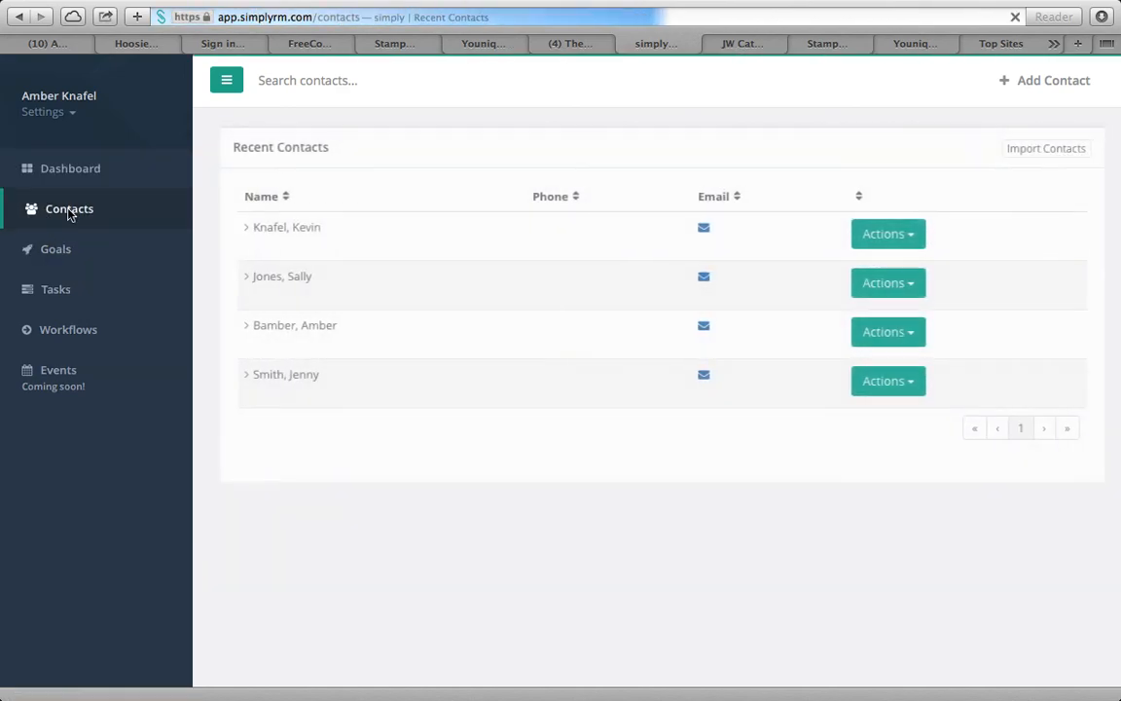
left_click(310, 229)
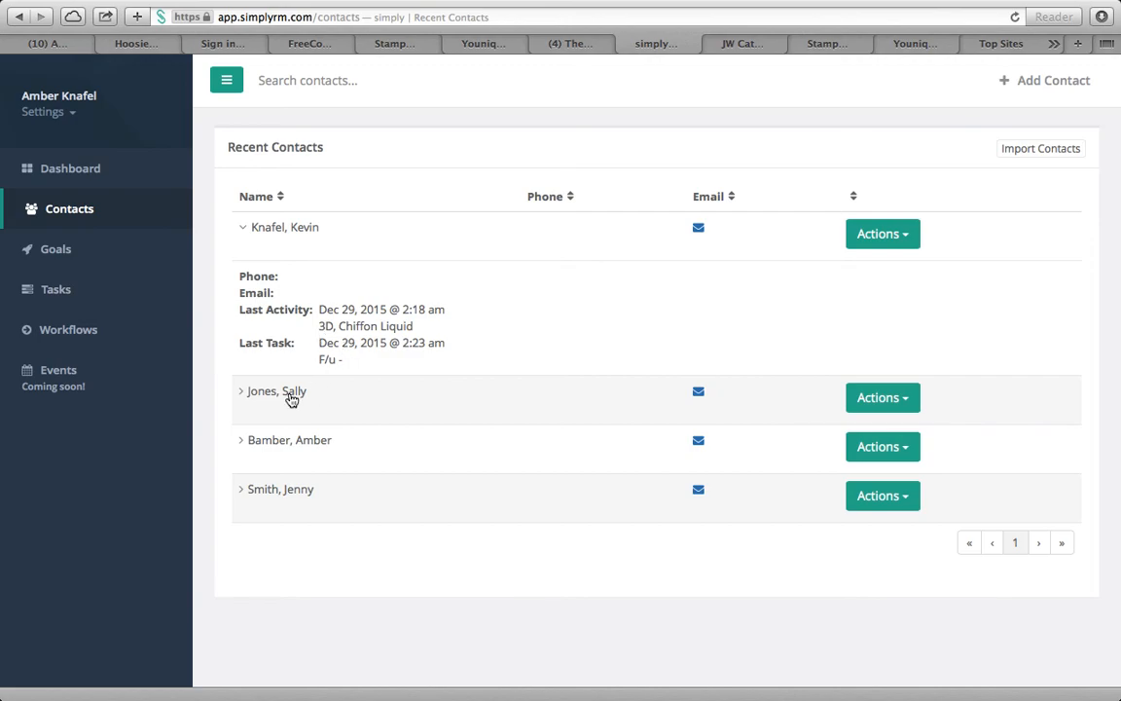
left_click(288, 394)
scroll(459, 475, "down", 2)
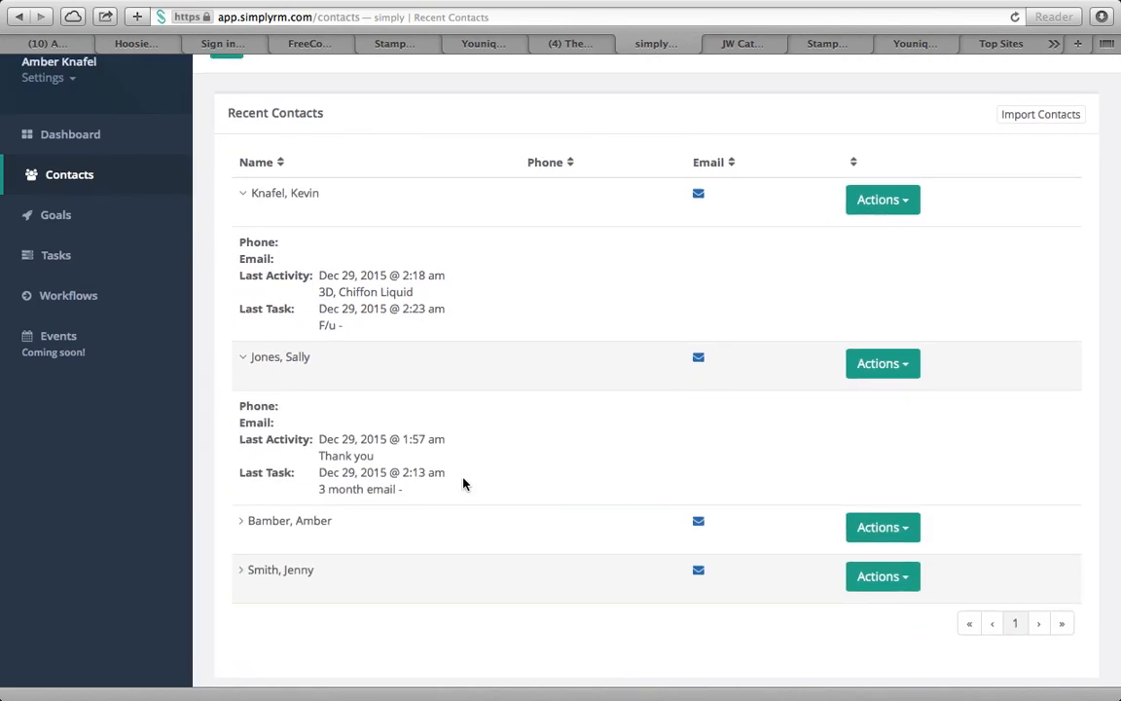
scroll(460, 472, "down", 3)
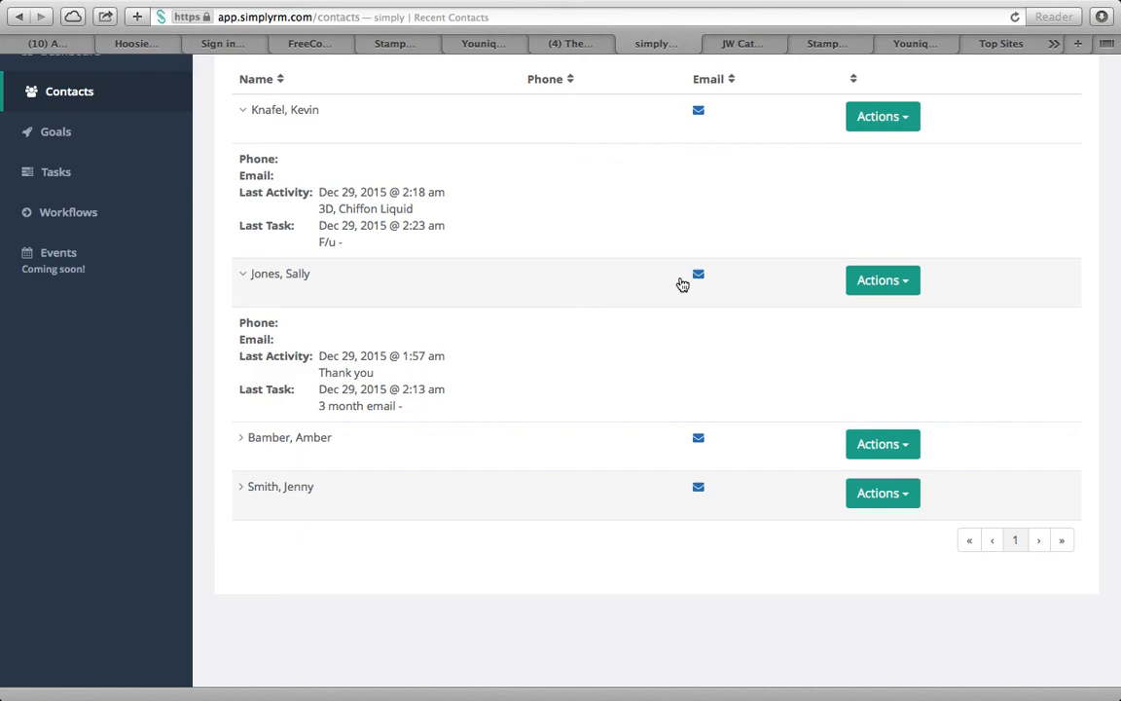
scroll(695, 320, "up", 2)
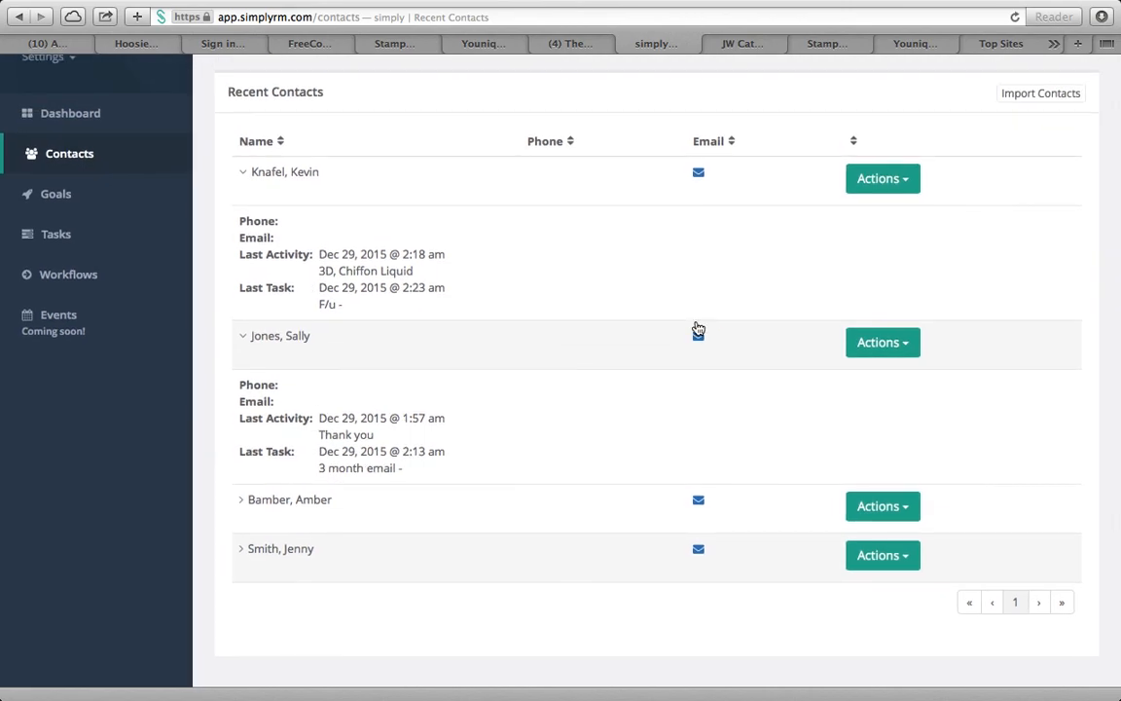
scroll(696, 328, "up", 2)
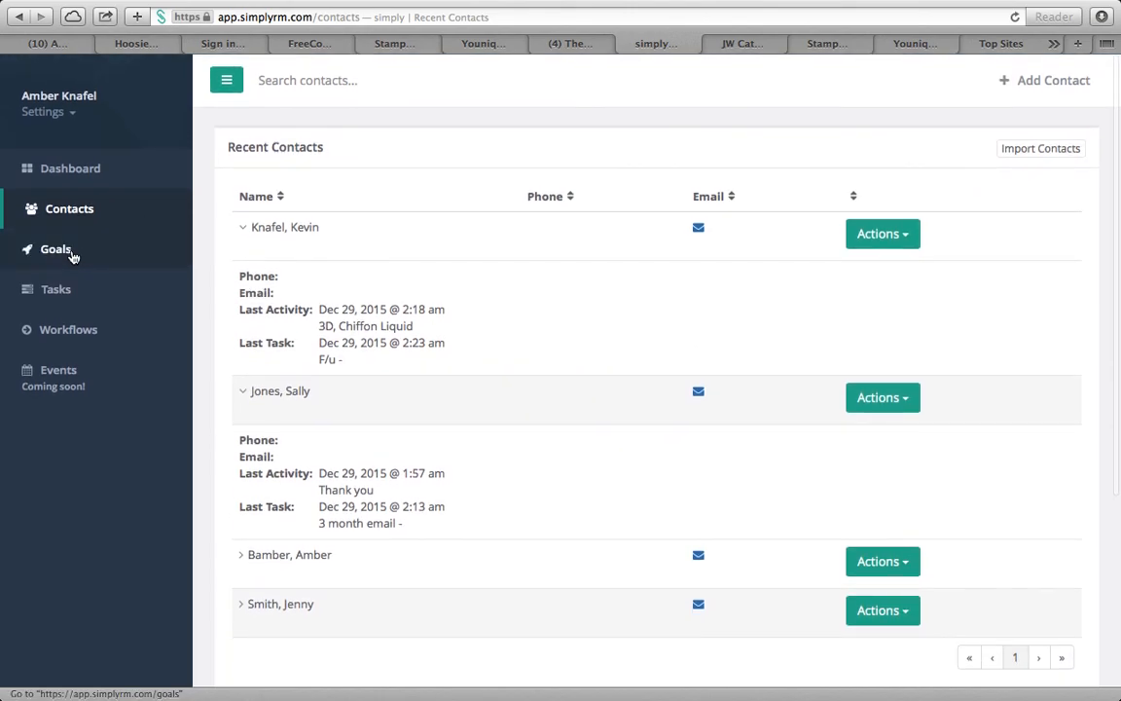
Switch back to the Dashboard to view the goals and the 'Left message' call due 12/30
left_click(64, 171)
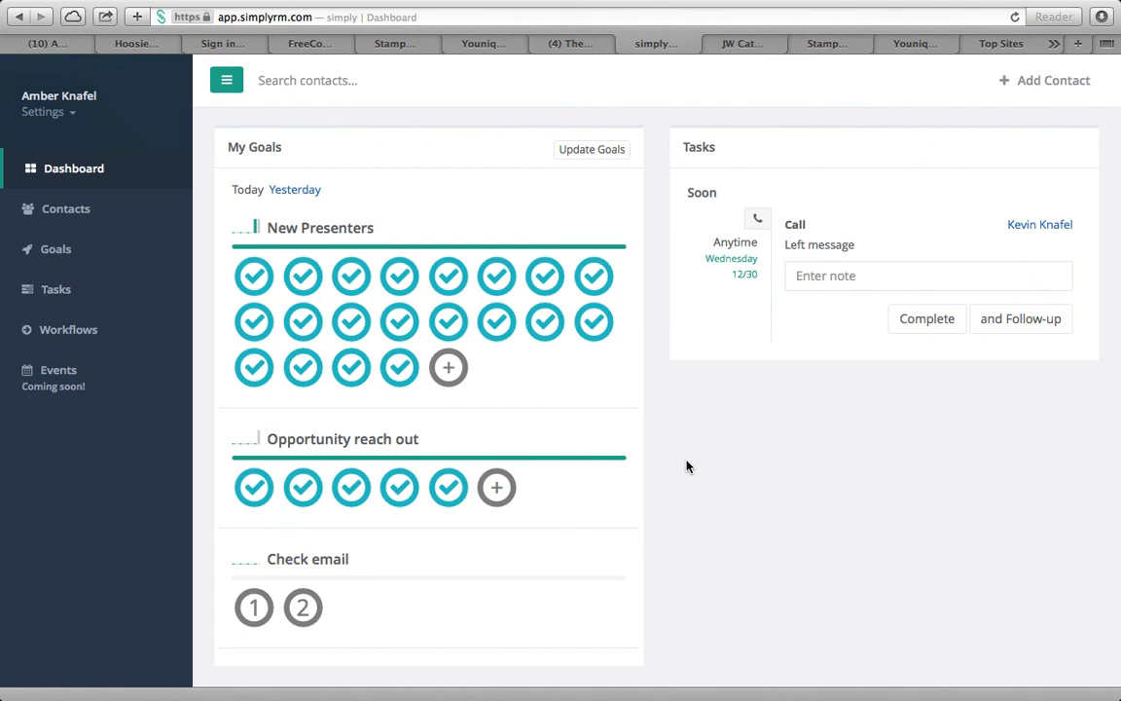
mouse_move(589, 5)
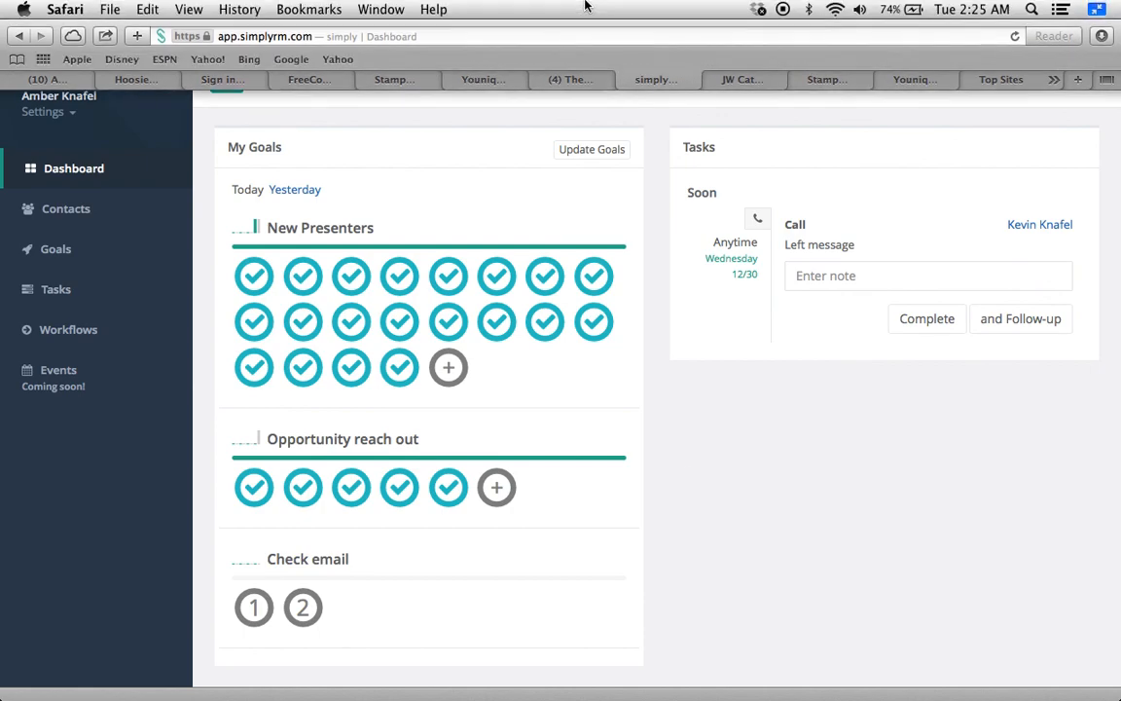